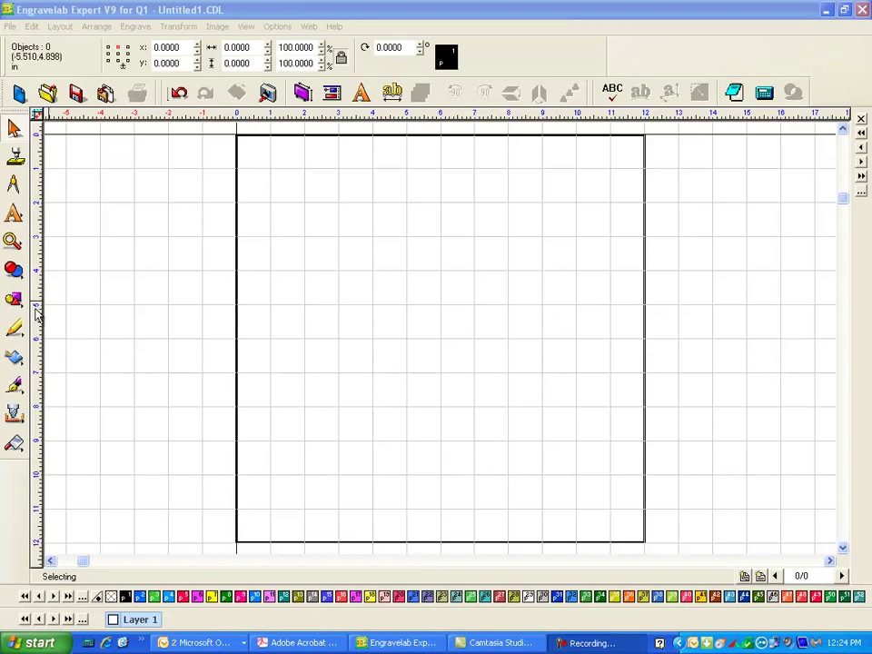
# Step: Draw a rectangle in the upper-left area of the plate and select it
pyautogui.click(18, 302)
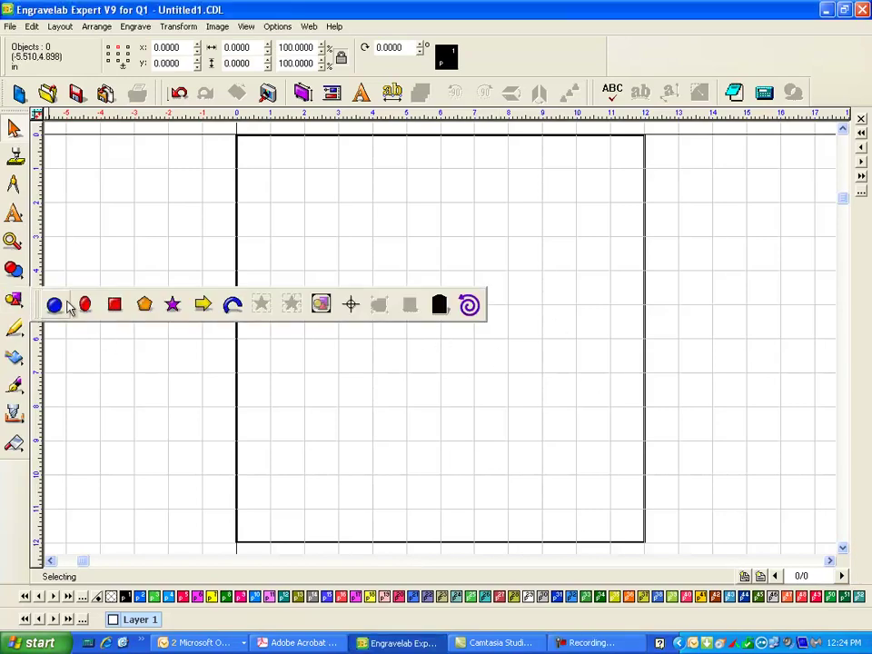
pyautogui.click(117, 305)
pyautogui.moveTo(275, 215); pyautogui.dragTo(406, 275)
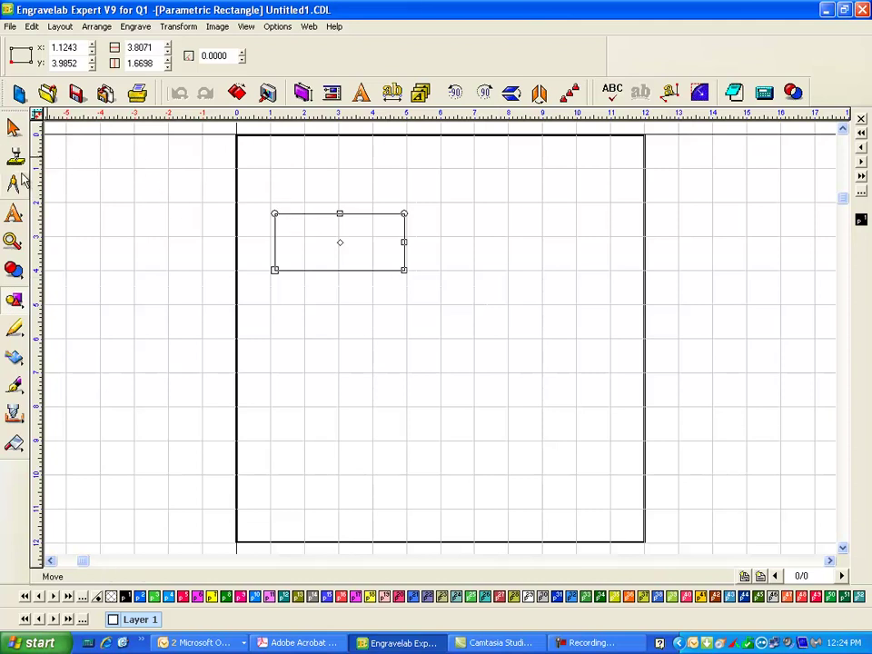
pyautogui.click(15, 128)
pyautogui.click(404, 231)
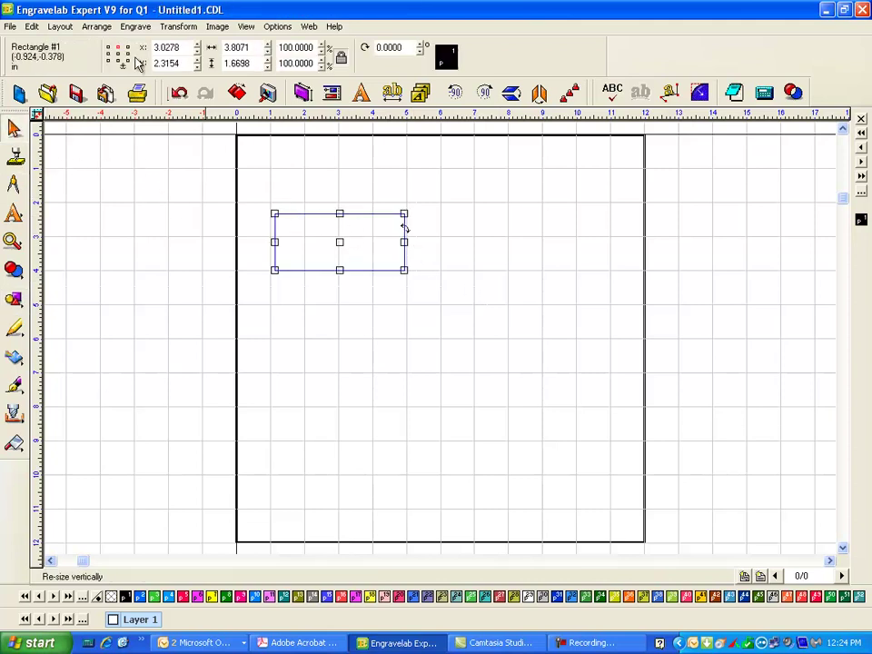
# Step: Resize the rectangle to 2.5 in wide by 0.875 in high
pyautogui.doubleClick(380, 214)
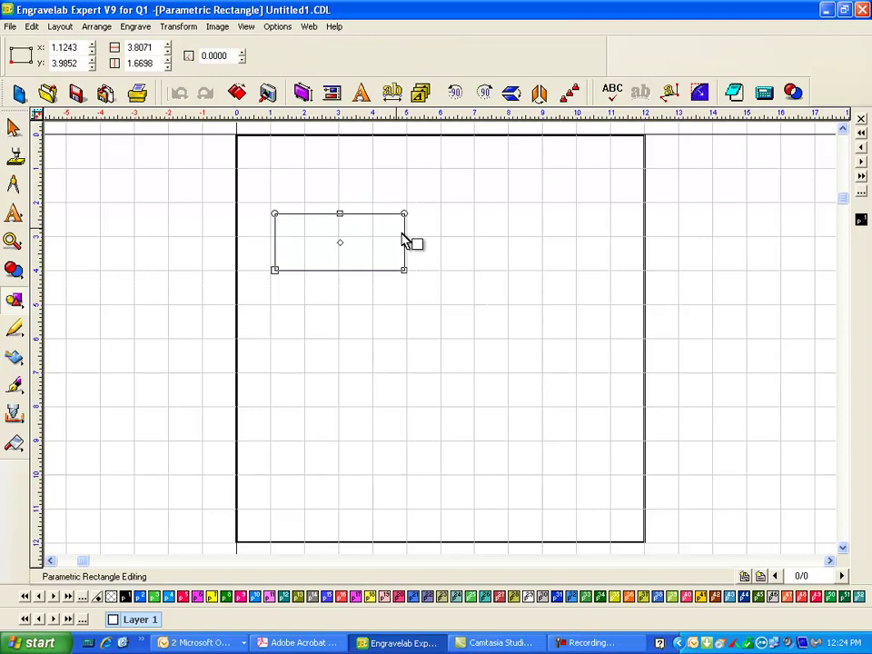
pyautogui.doubleClick(64, 47)
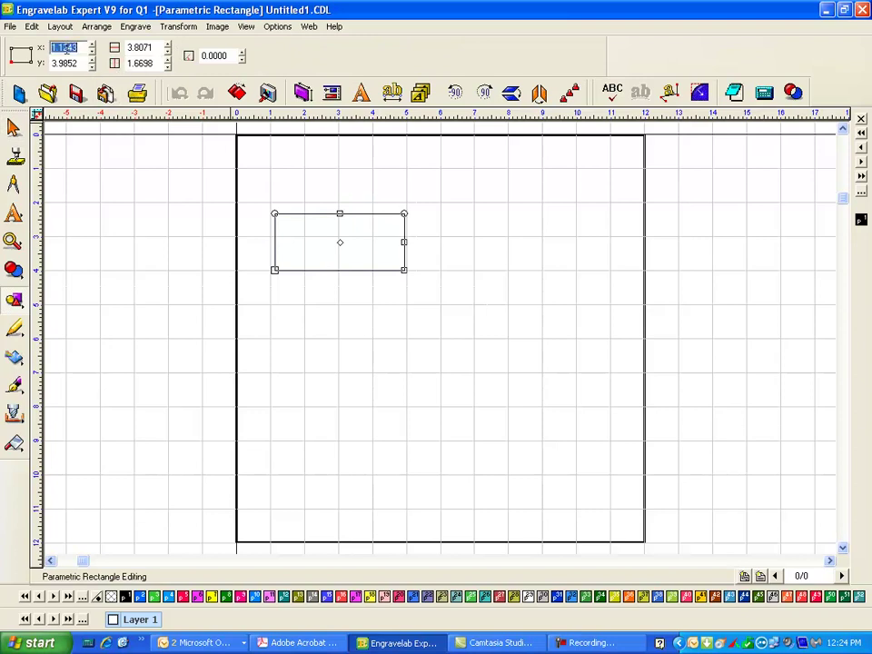
pyautogui.doubleClick(142, 51)
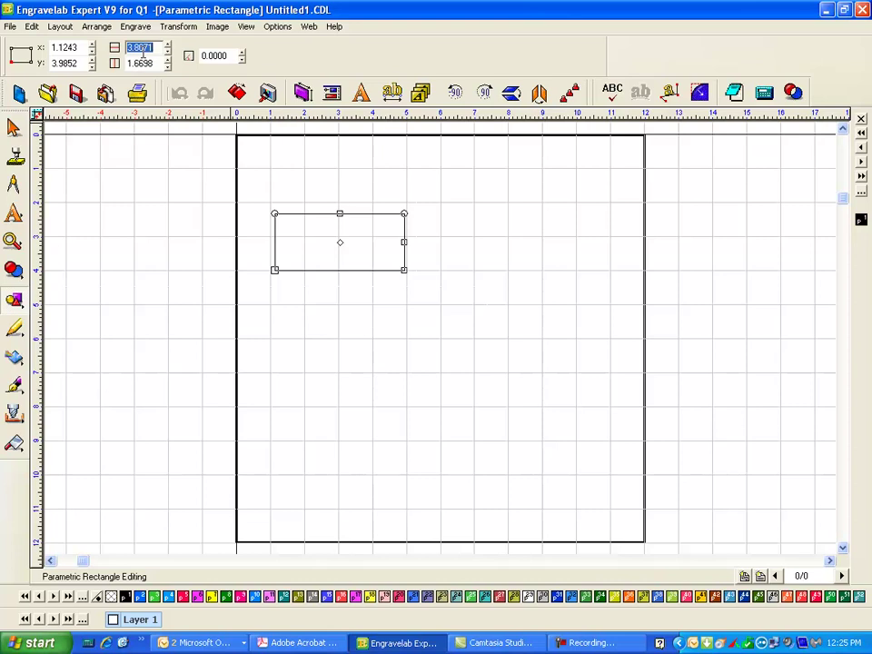
pyautogui.write('2.5')
pyautogui.press('Return')
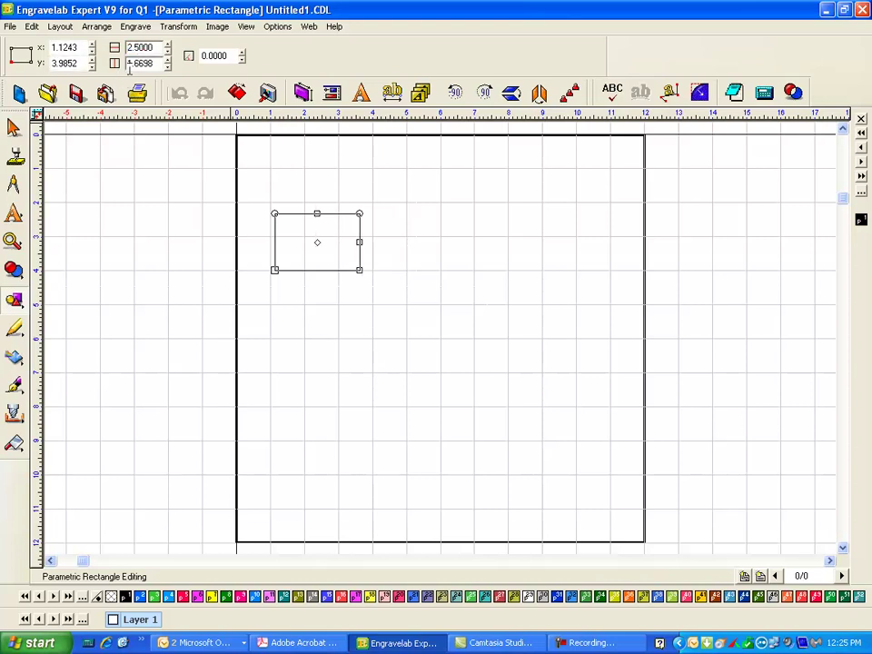
pyautogui.doubleClick(141, 63)
pyautogui.write('1')
pyautogui.write('875')
pyautogui.press('Return')
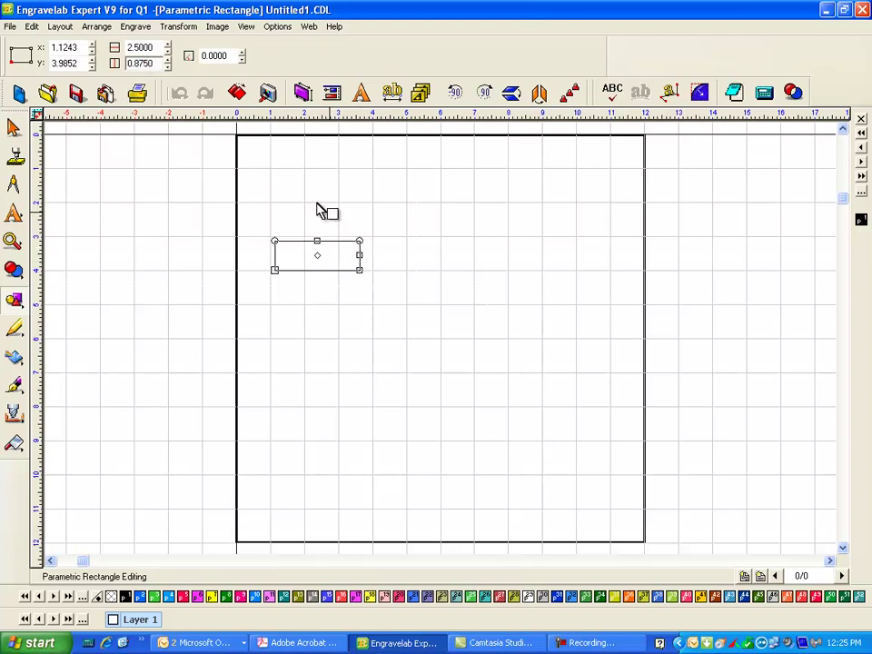
# Step: Cut the 2.5 × 0.875 rectangle's four corners into concave curves with a 0.188 radius
pyautogui.click(15, 247)
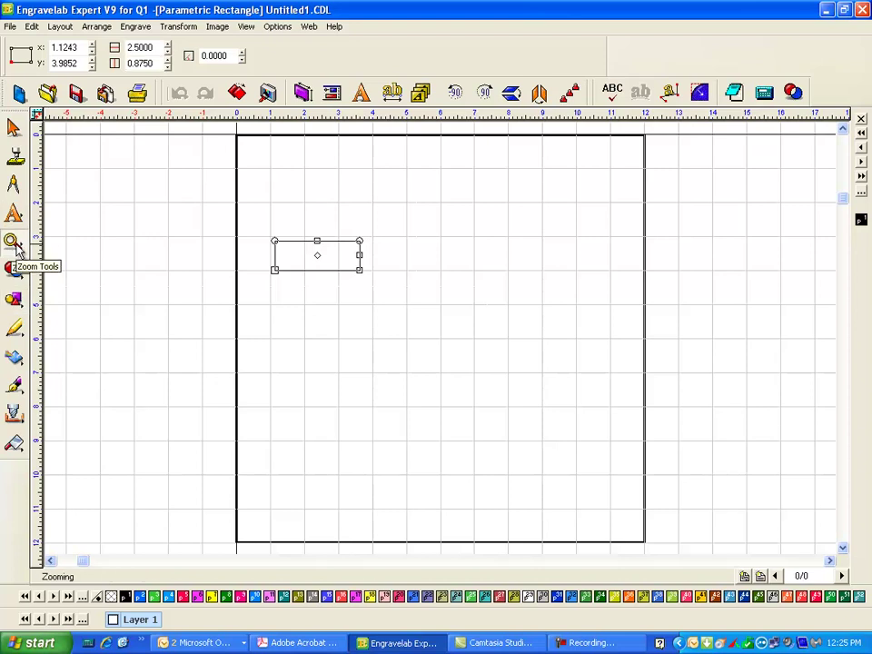
pyautogui.click(14, 245)
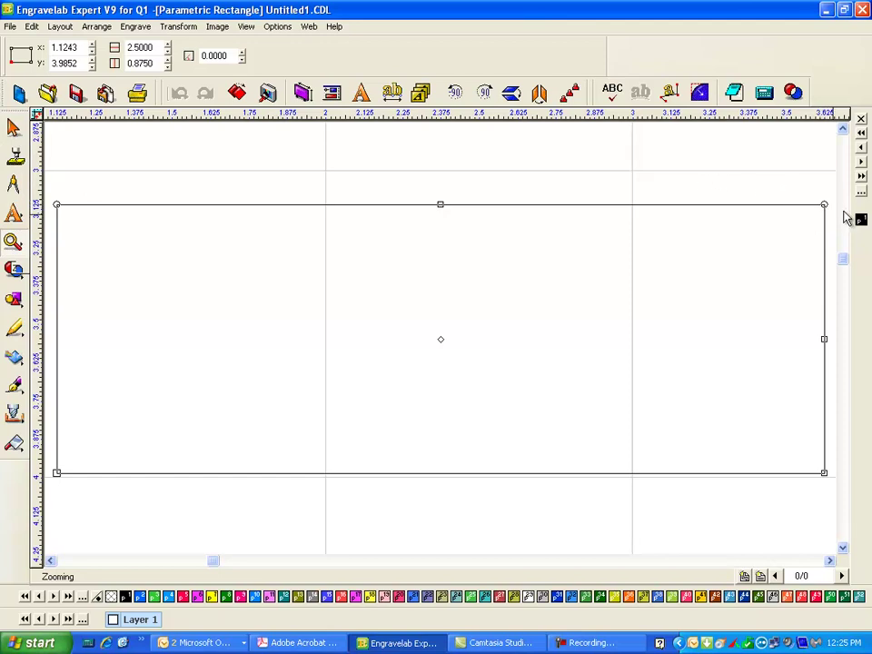
pyautogui.press('Escape')
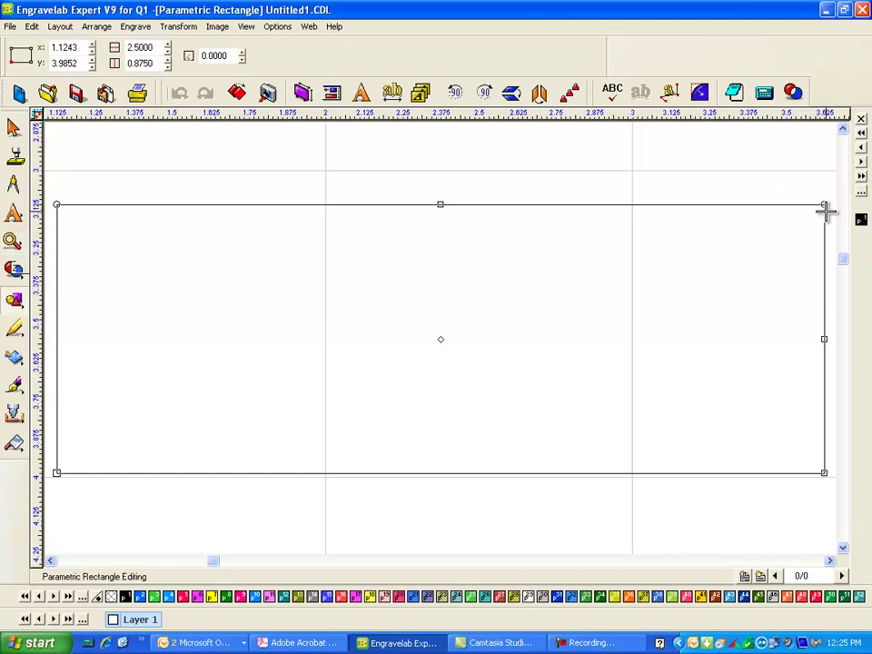
pyautogui.moveTo(826, 210)
pyautogui.mouseDown()
pyautogui.moveTo(789, 207)
pyautogui.moveTo(840, 207)
pyautogui.mouseUp()
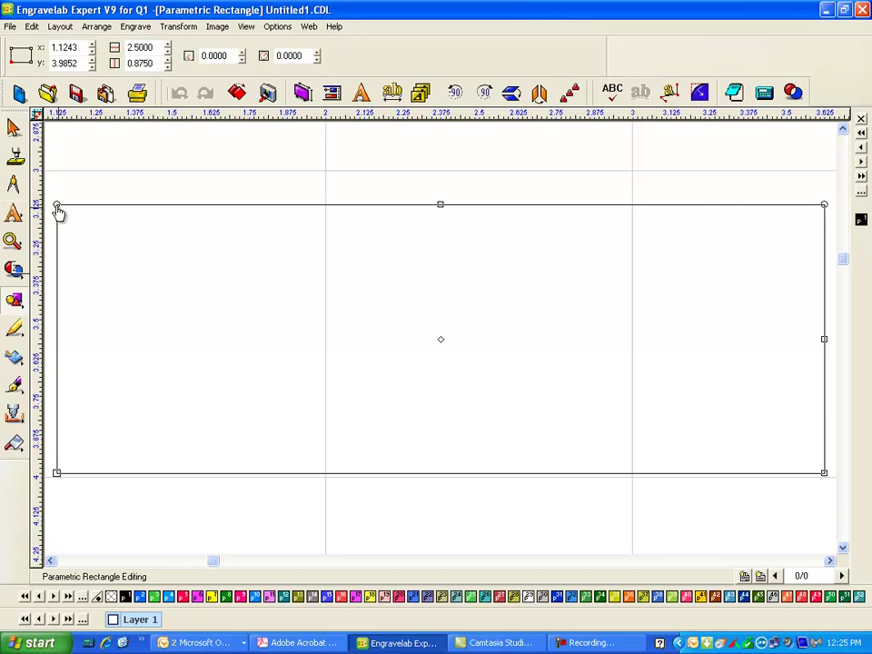
pyautogui.moveTo(57, 211); pyautogui.dragTo(111, 209)
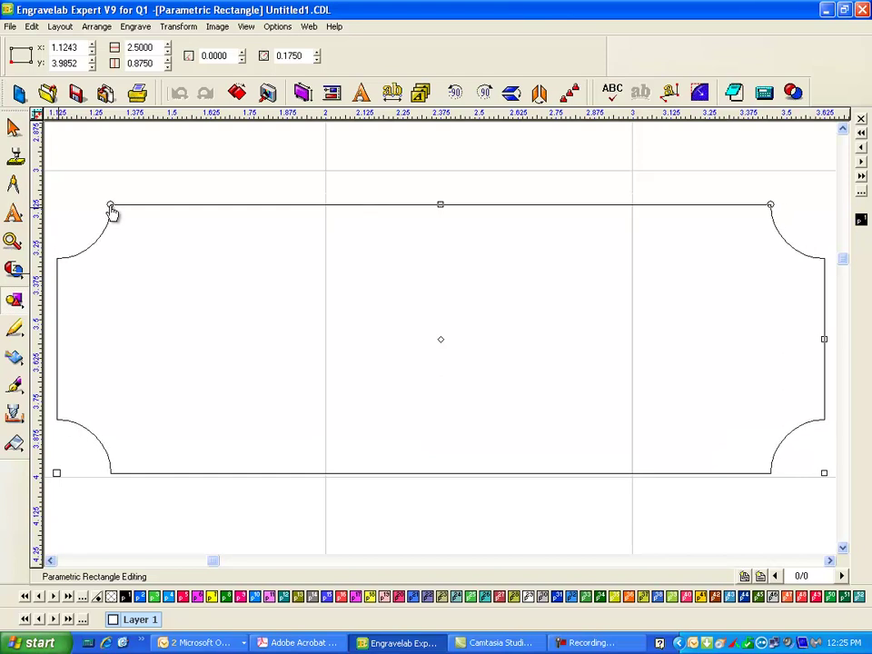
pyautogui.doubleClick(288, 55)
pyautogui.moveTo(288, 56); pyautogui.dragTo(396, 48)
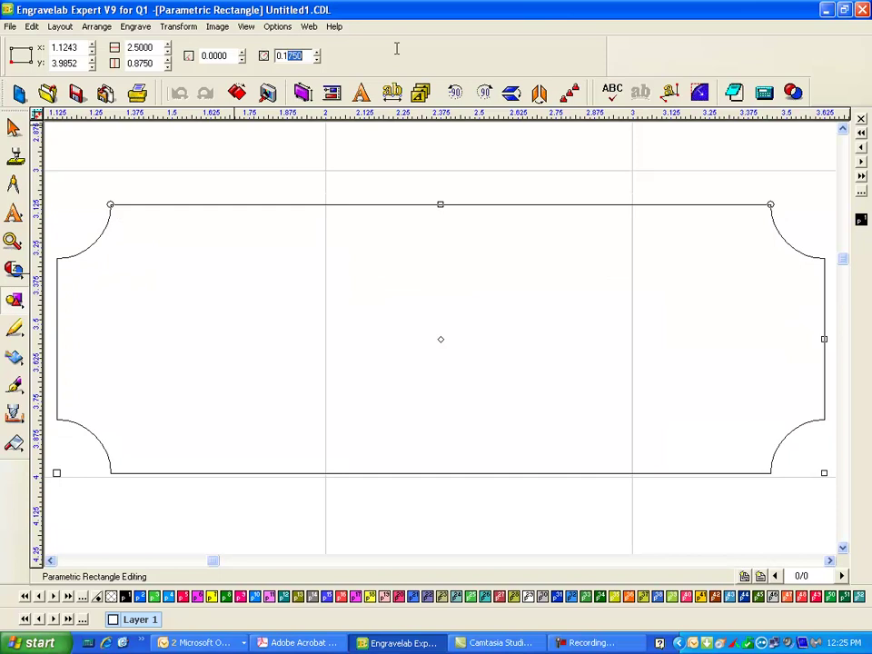
pyautogui.write('88')
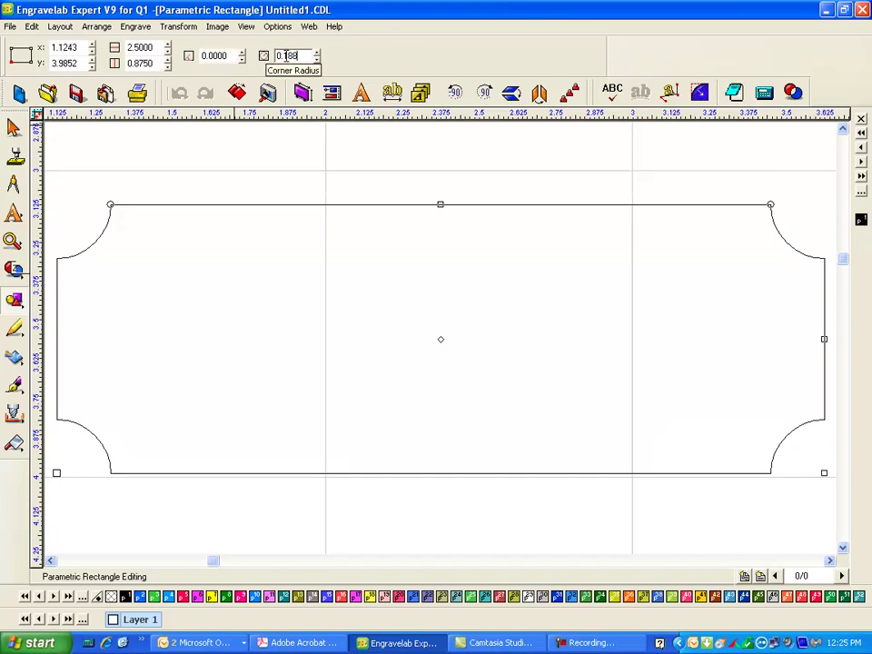
pyautogui.press('Return')
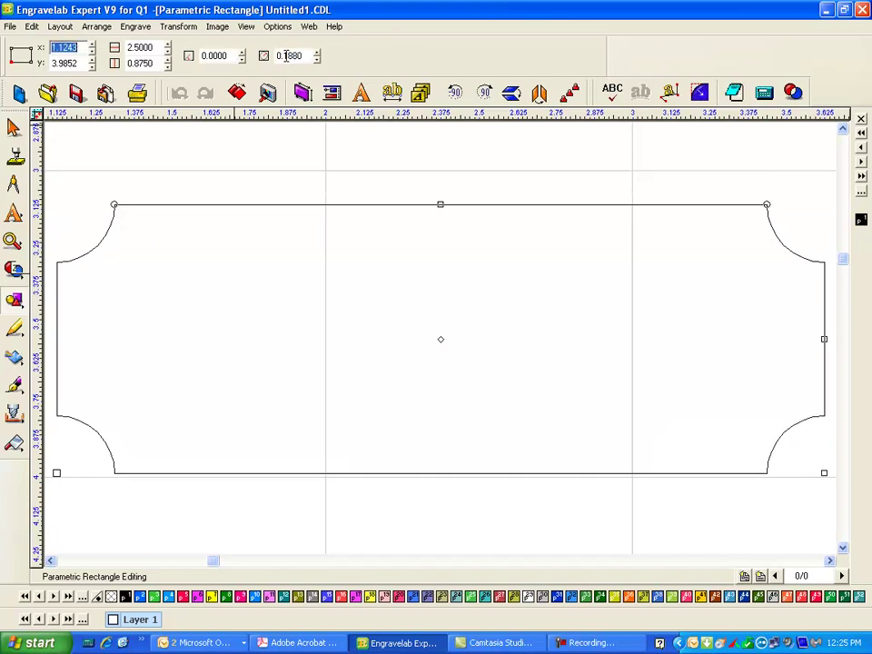
pyautogui.click(13, 127)
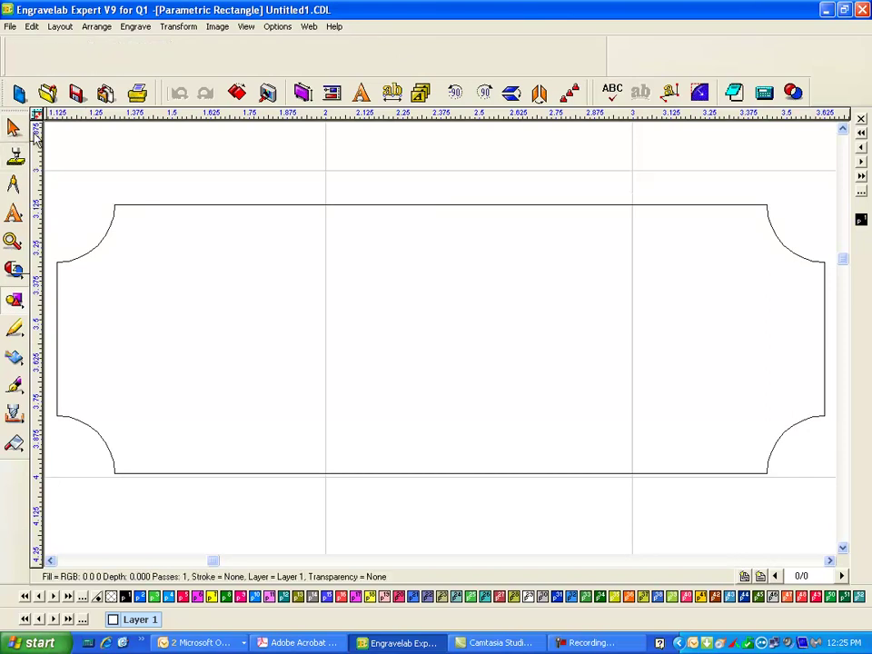
# Step: Draw a circle near the plate's left end with a 0.125 radius
pyautogui.click(204, 204)
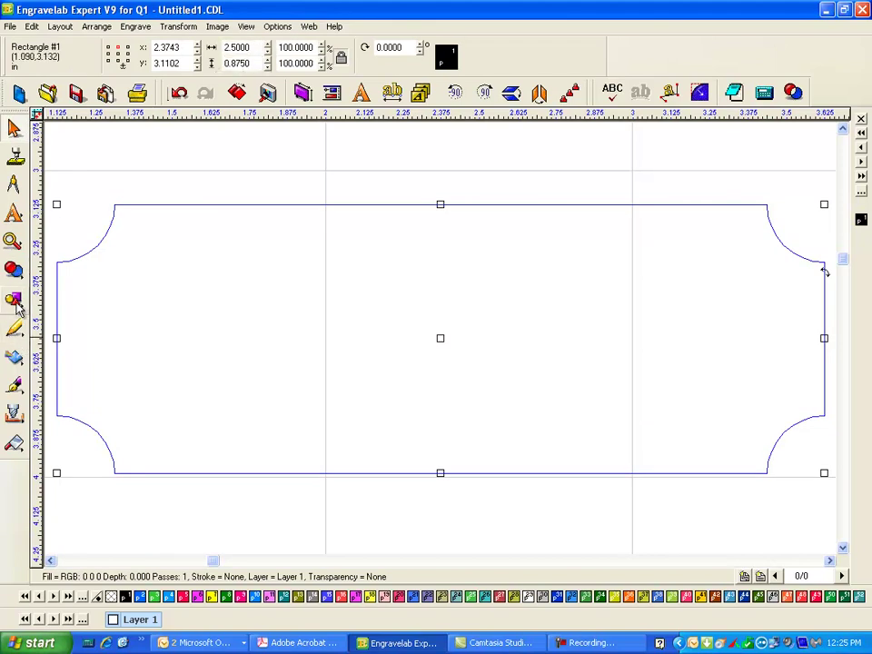
pyautogui.click(15, 302)
pyautogui.click(55, 303)
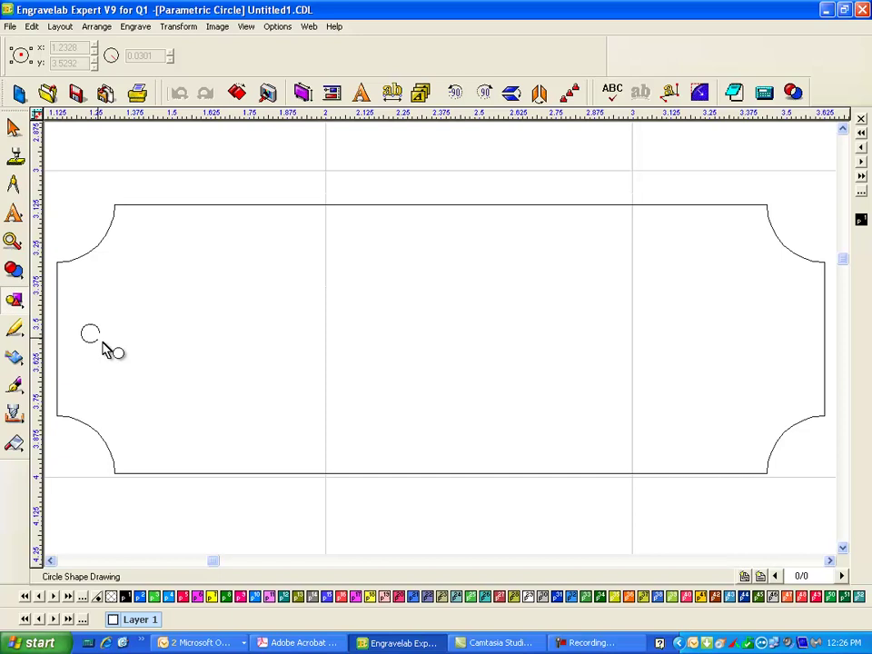
pyautogui.moveTo(103, 348); pyautogui.dragTo(119, 355)
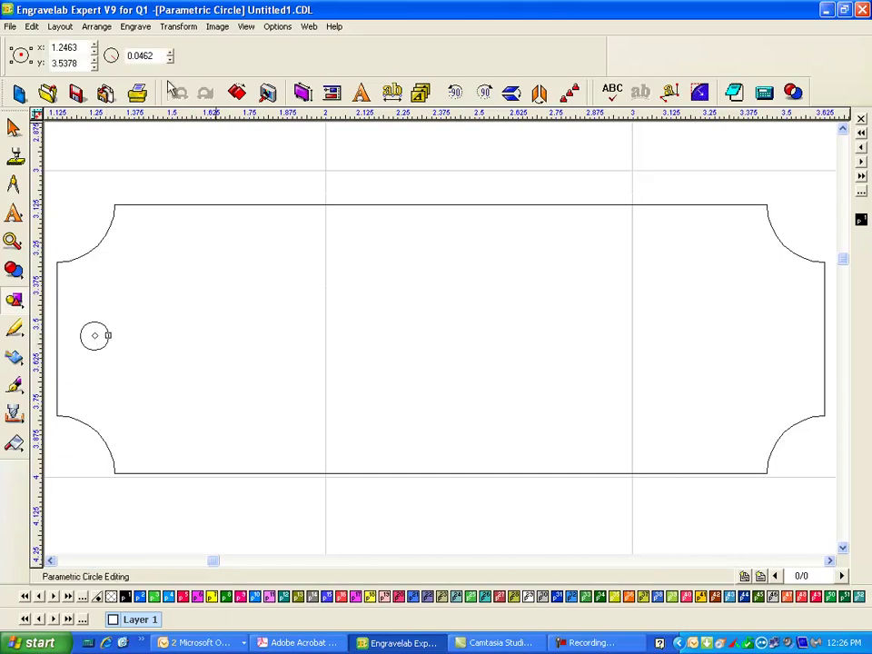
pyautogui.press('Tab')
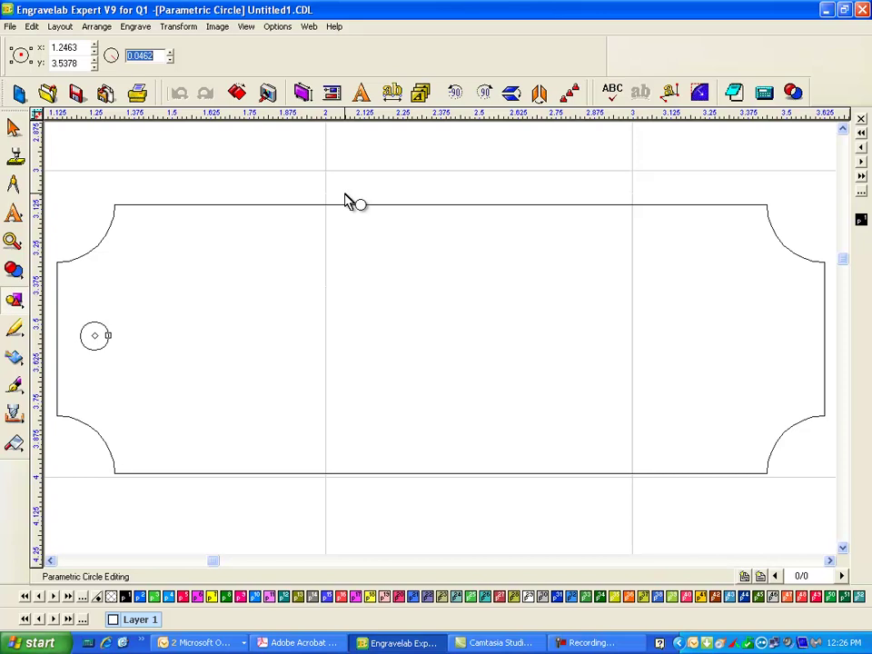
pyautogui.press('BackSpace')
pyautogui.press('Return')
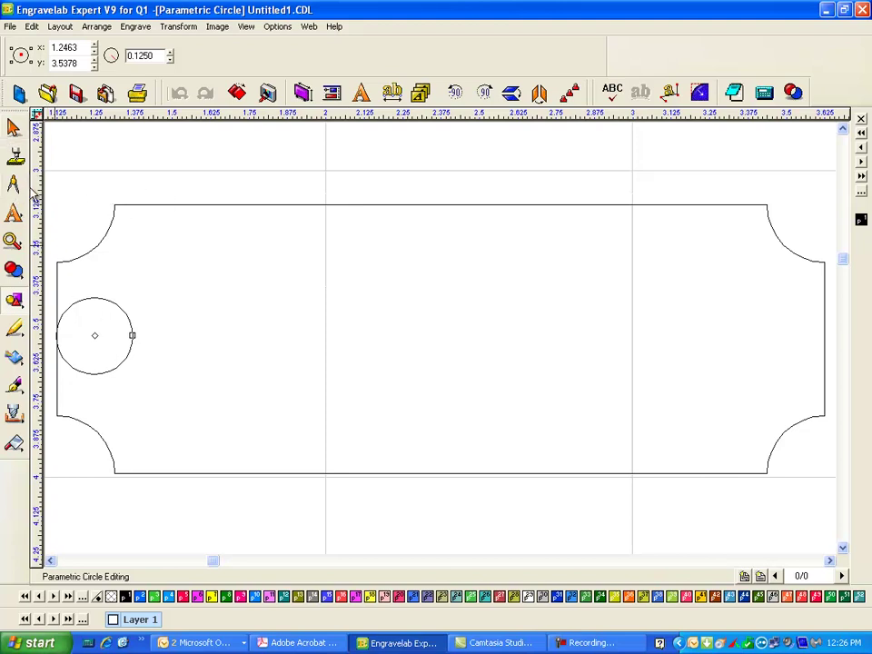
# Step: Scale the circle down to 50% of its size
pyautogui.click(14, 129)
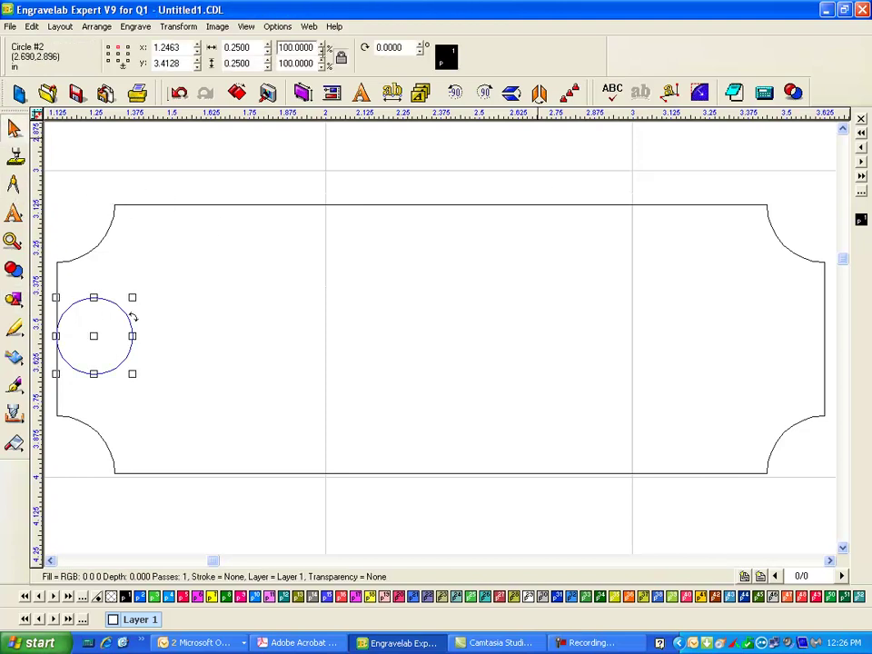
pyautogui.click(289, 47)
pyautogui.write('50')
pyautogui.press('Return')
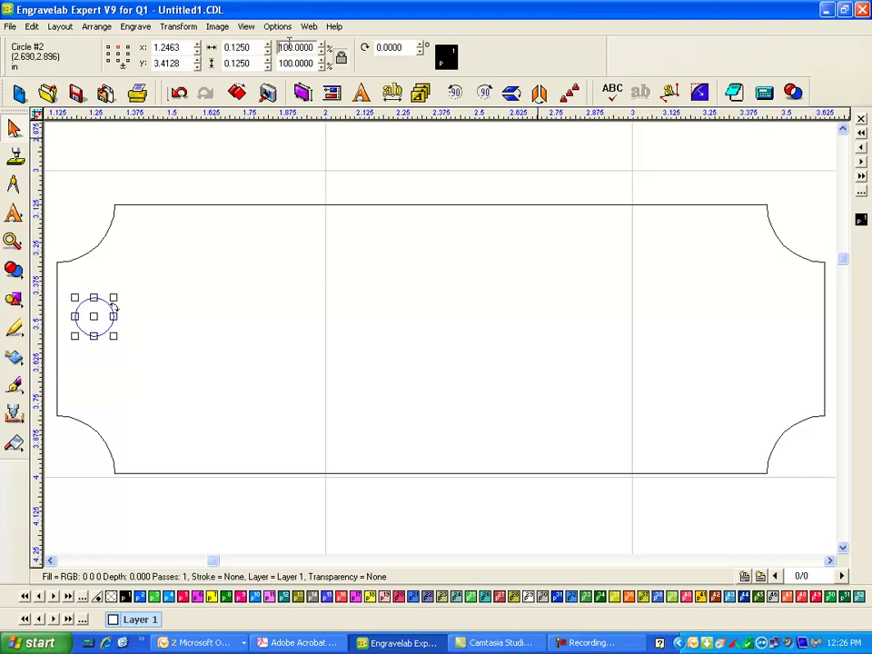
# Step: Move the circle slightly right inside the plate, then clear the selection
pyautogui.click(82, 185)
pyautogui.click(104, 306)
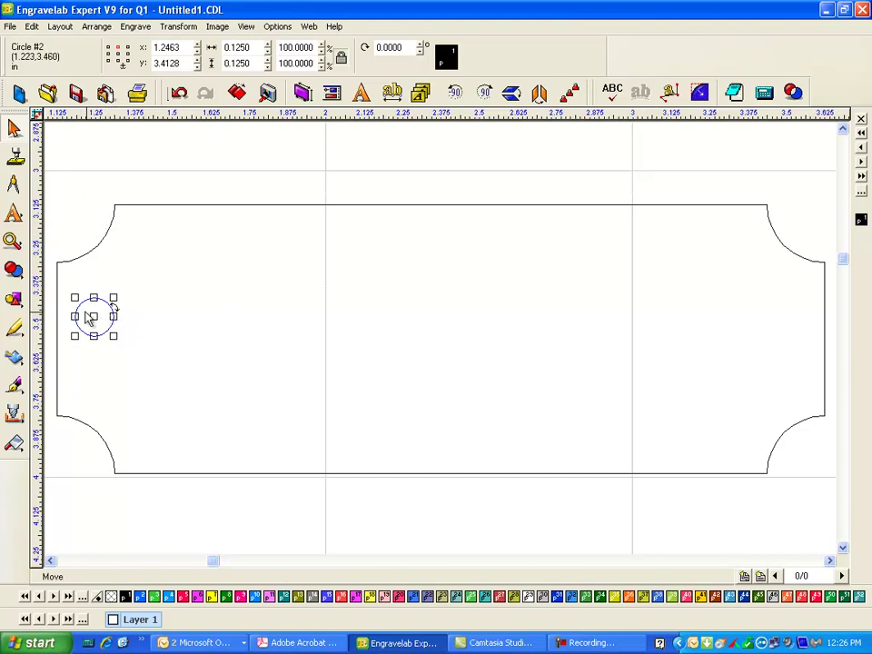
pyautogui.moveTo(95, 314); pyautogui.dragTo(113, 324)
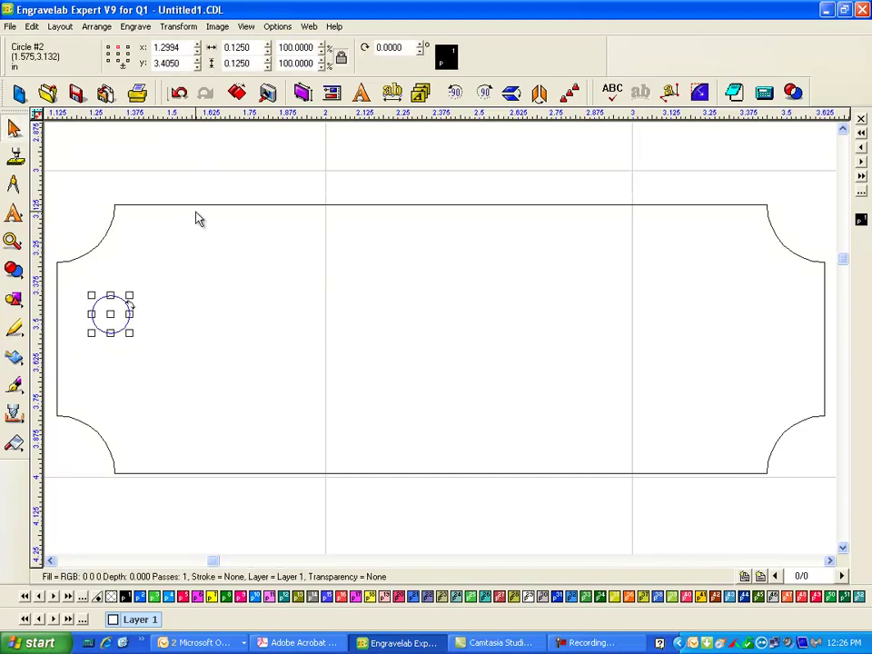
pyautogui.click(383, 324)
pyautogui.moveTo(439, 337); pyautogui.dragTo(334, 255)
pyautogui.click(390, 206)
pyautogui.press('Escape')
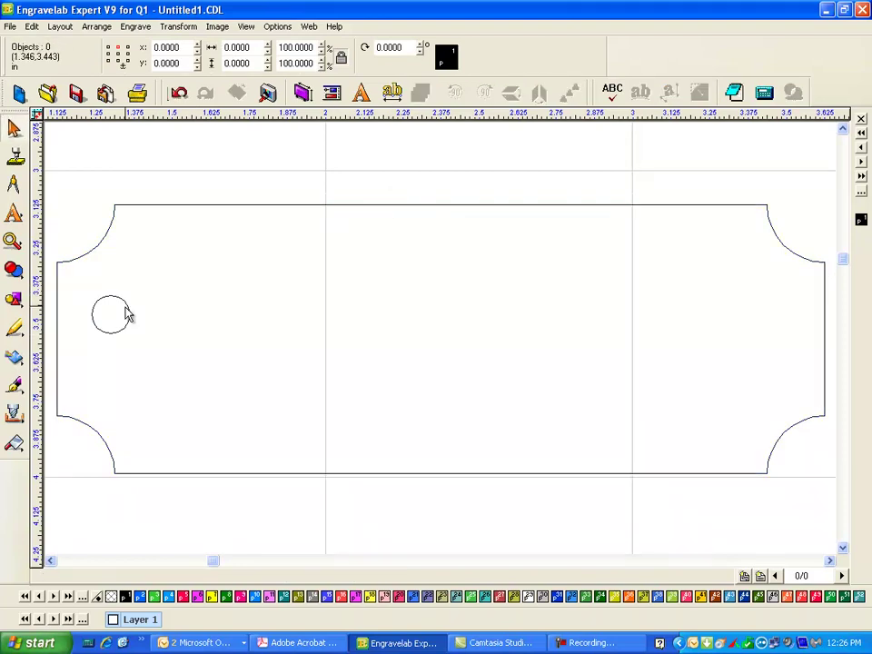
# Step: With the small circle selected, set the General Preferences duplicate Y offset to 0
pyautogui.click(128, 314)
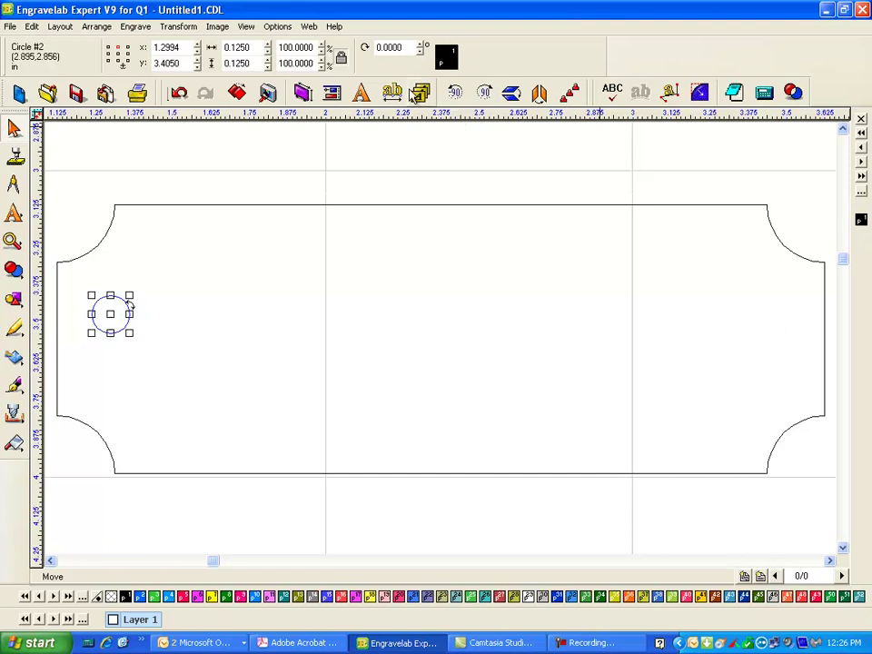
pyautogui.click(287, 32)
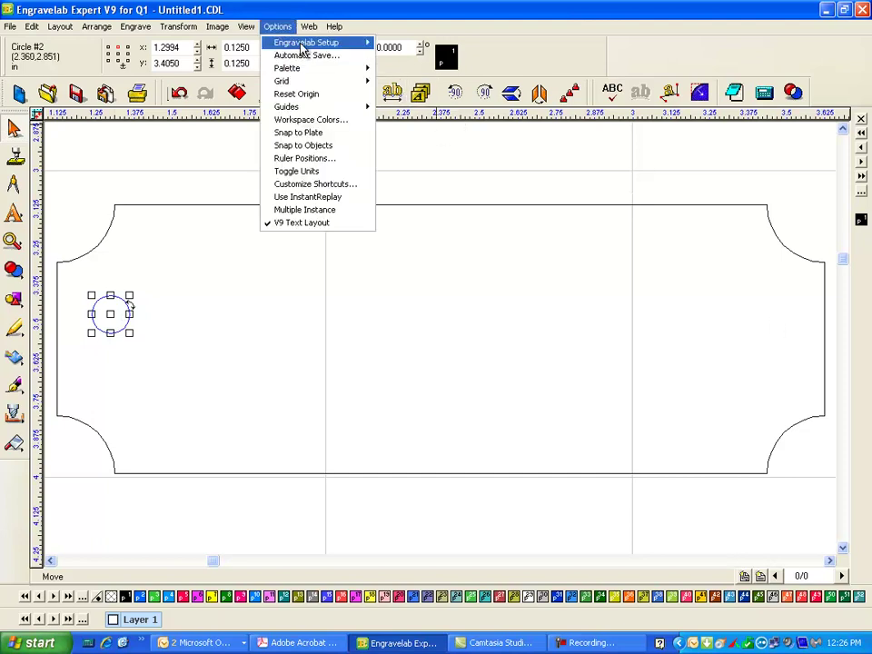
pyautogui.moveTo(305, 46)
pyautogui.click(460, 47)
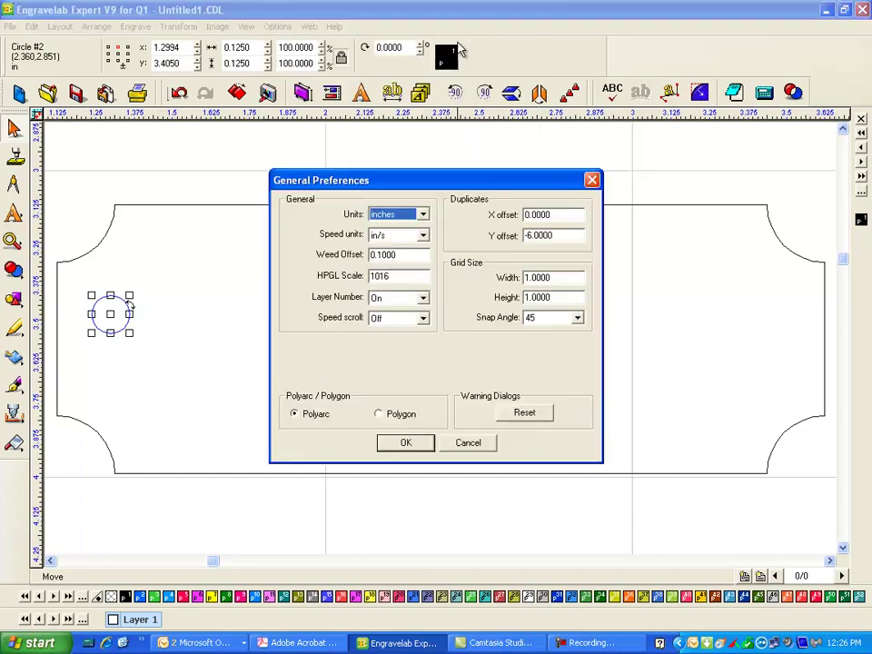
pyautogui.moveTo(572, 235); pyautogui.dragTo(400, 242)
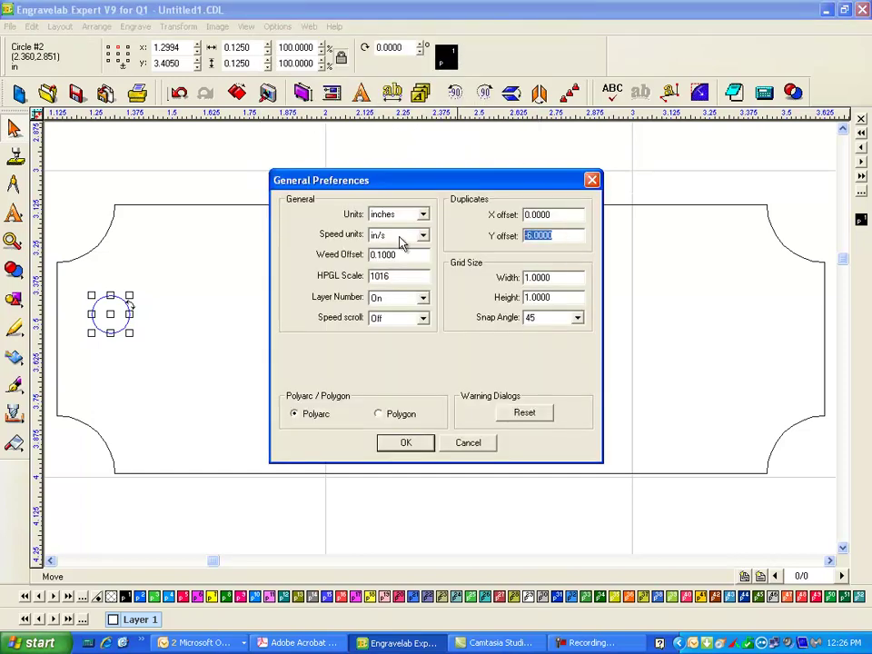
pyautogui.press('BackSpace')
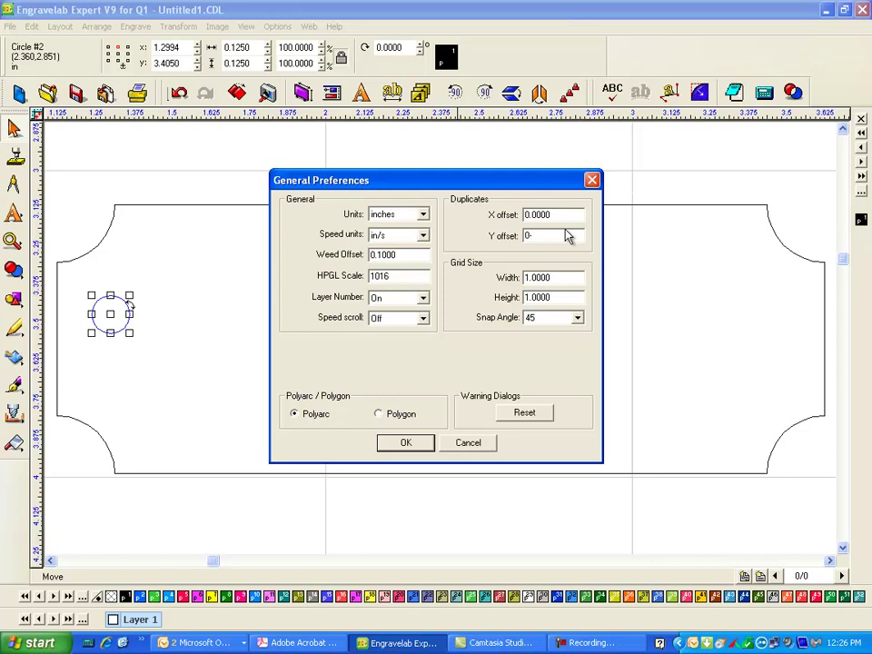
pyautogui.moveTo(565, 217); pyautogui.dragTo(408, 218)
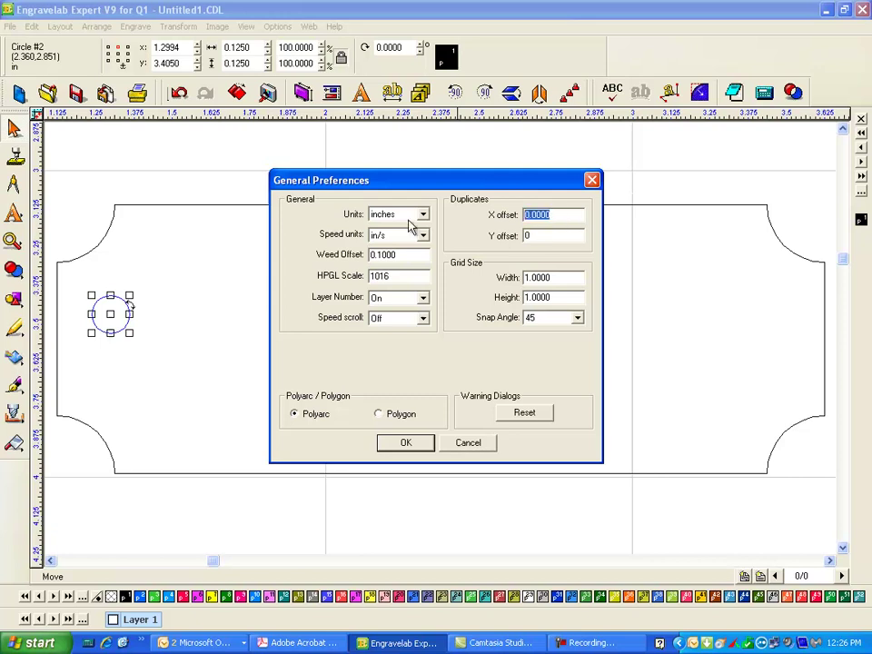
pyautogui.click(410, 444)
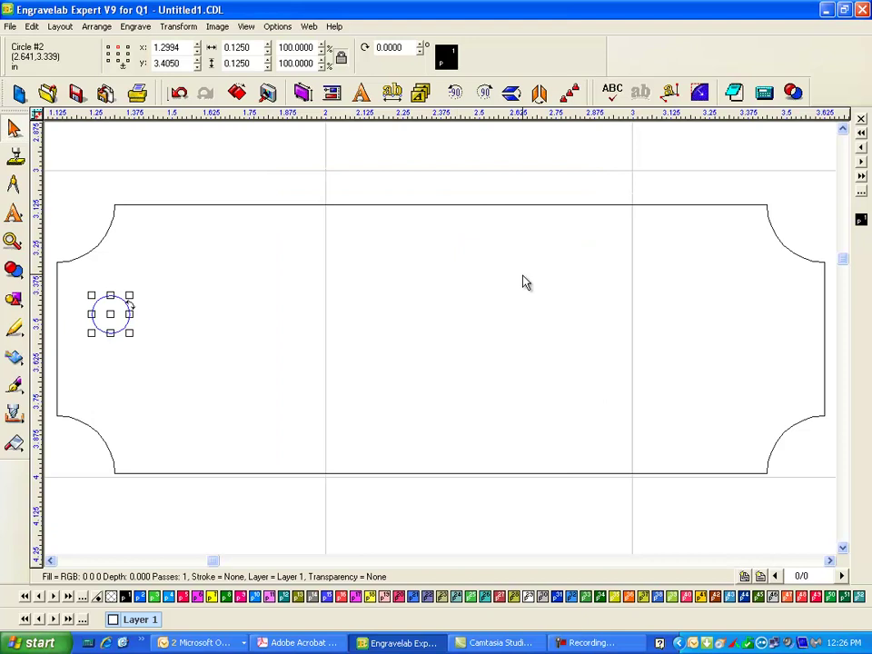
# Step: Duplicate the hole circle to the right and group both holes
pyautogui.hotkey('ctrl', 'd')
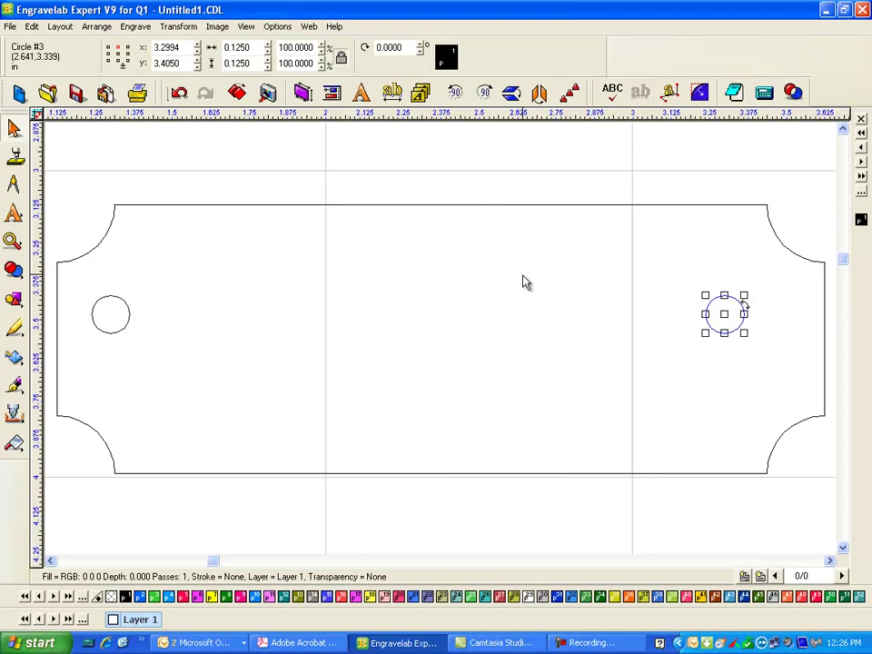
pyautogui.click(332, 89)
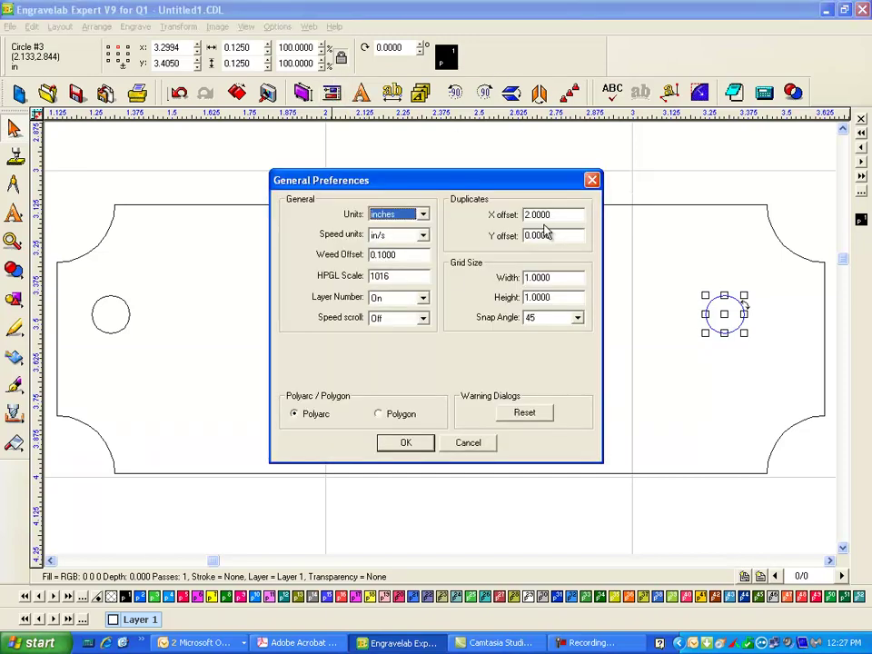
pyautogui.click(486, 444)
pyautogui.click(101, 208)
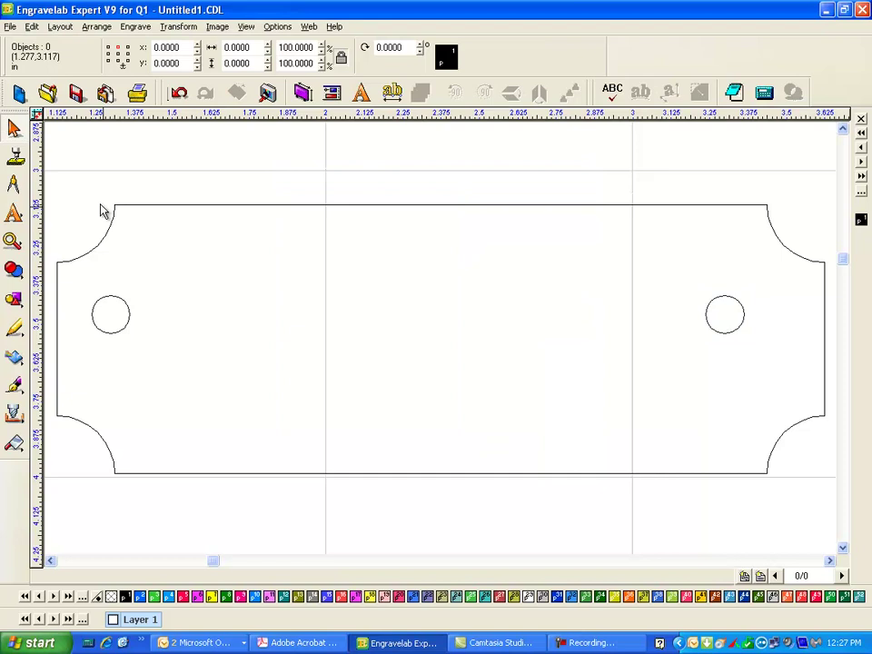
pyautogui.moveTo(80, 165); pyautogui.dragTo(814, 417)
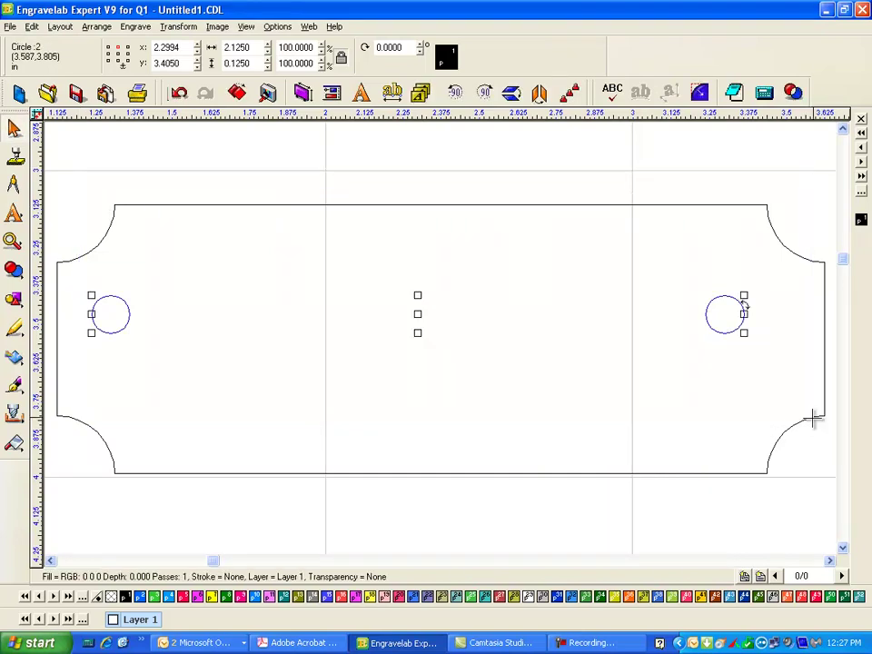
pyautogui.hotkey('ctrl', 'g')
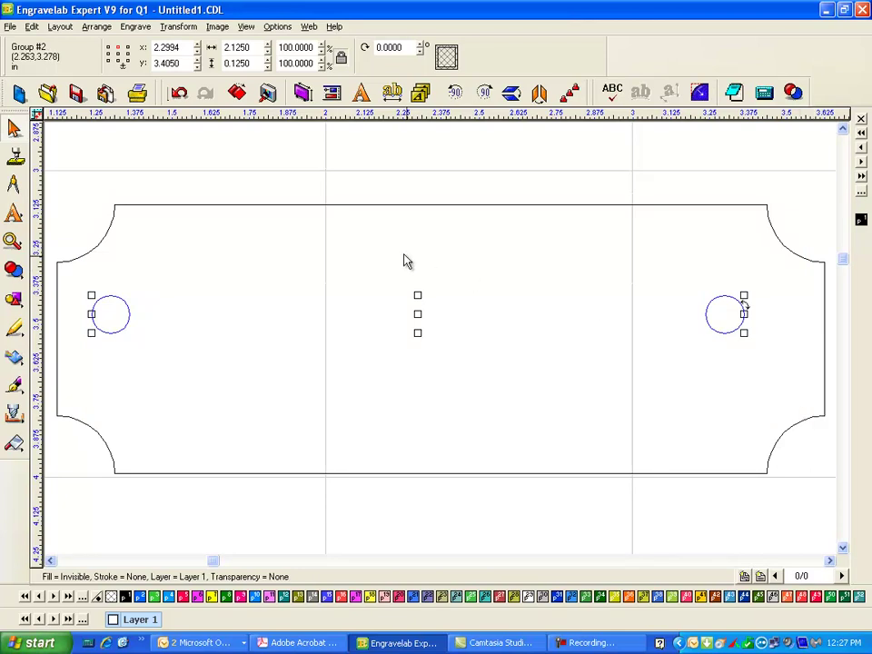
# Step: Centre the grouped holes vertically and horizontally on the plate outline
pyautogui.keyDown('shift'); pyautogui.click(346, 204); pyautogui.keyUp('shift')
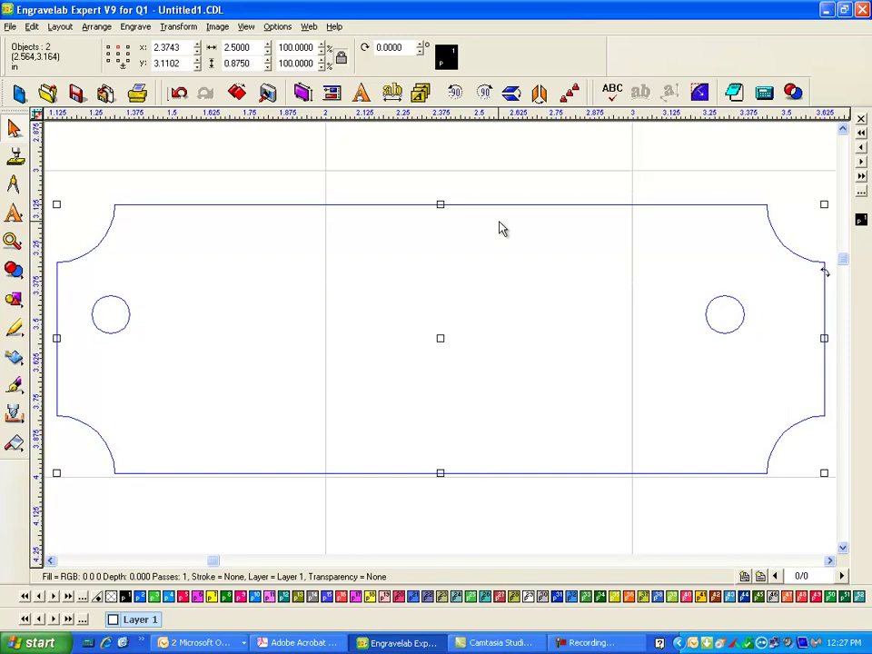
pyautogui.hotkey('ctrl', 'a')
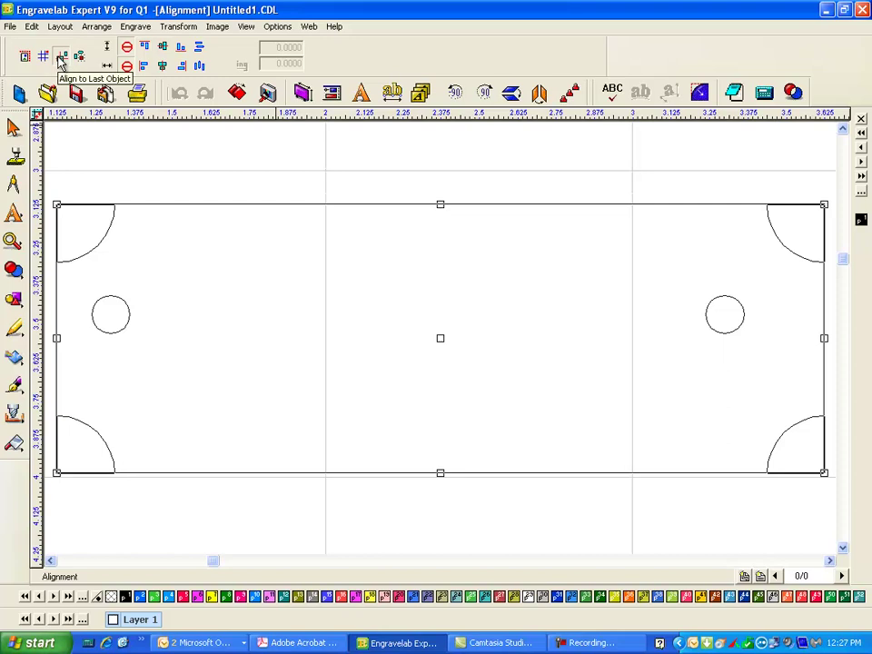
pyautogui.click(127, 46)
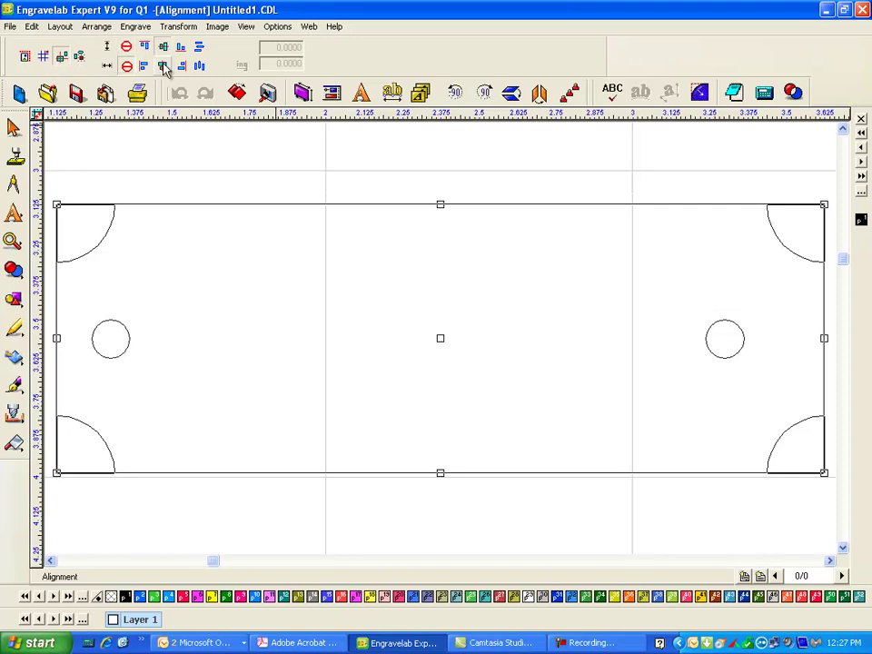
pyautogui.click(163, 67)
# Step: Ungroup the two holes and remove the right-hand one, keeping the left hole selected
pyautogui.click(521, 175)
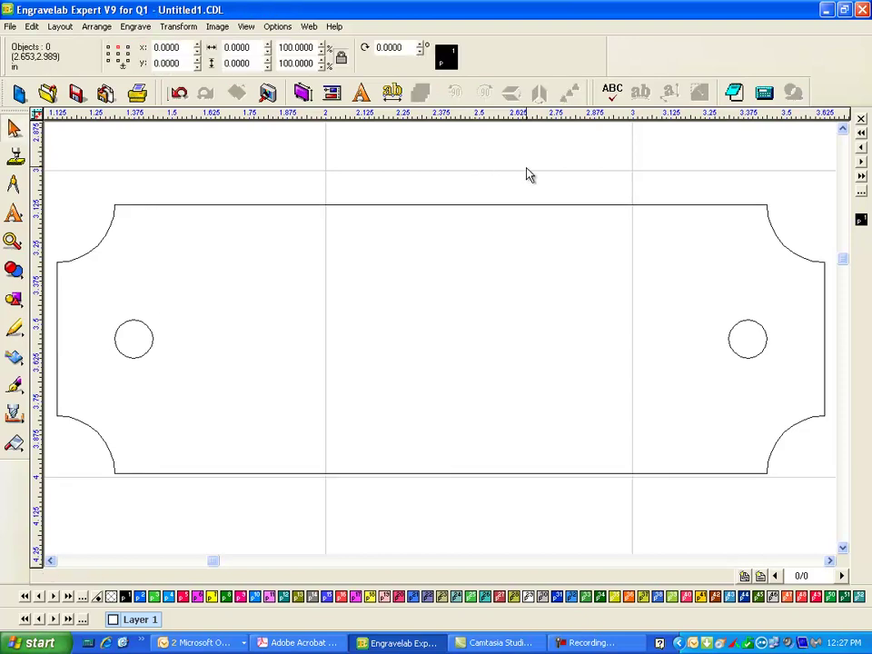
pyautogui.click(141, 320)
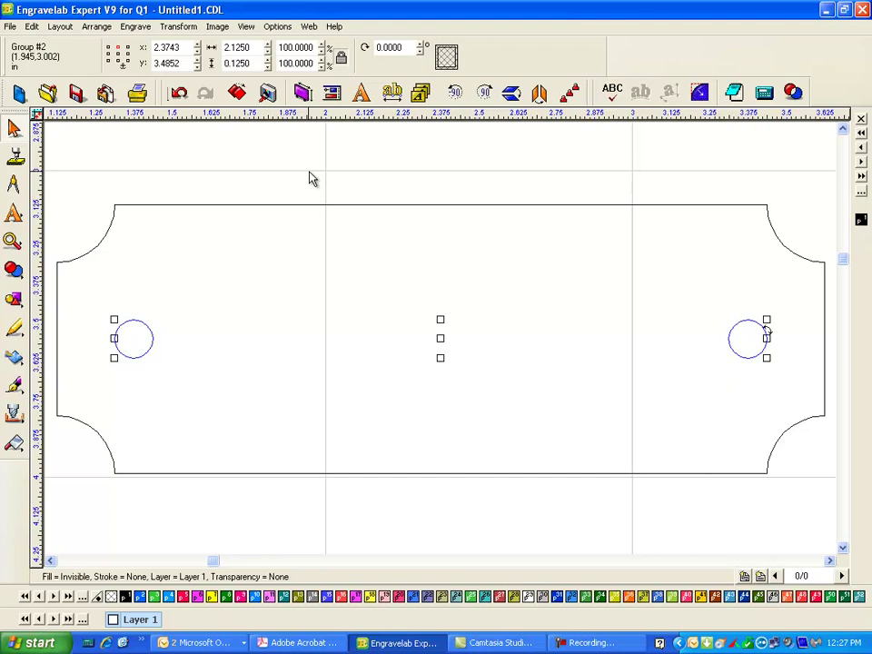
pyautogui.click(78, 362)
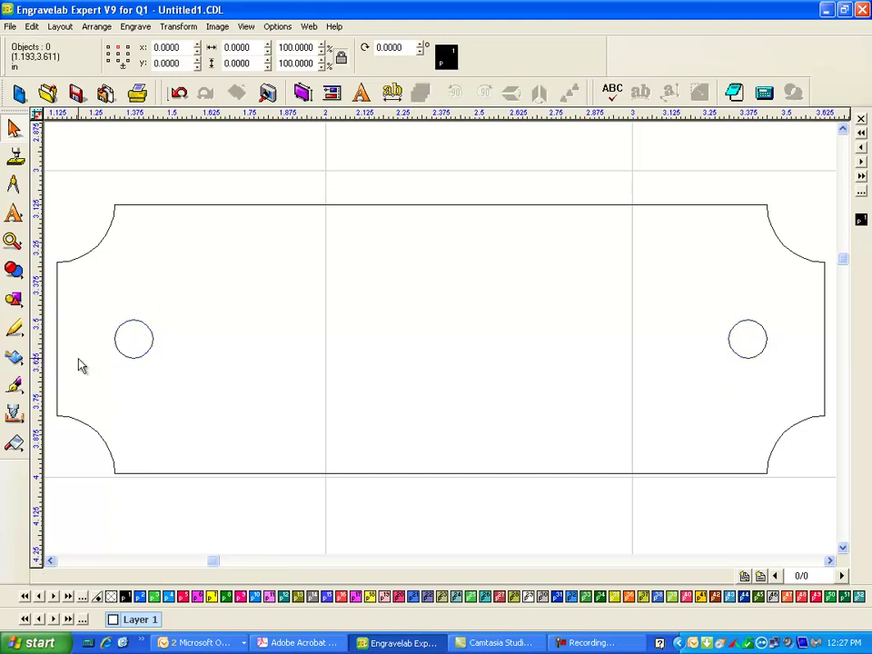
pyautogui.click(151, 338)
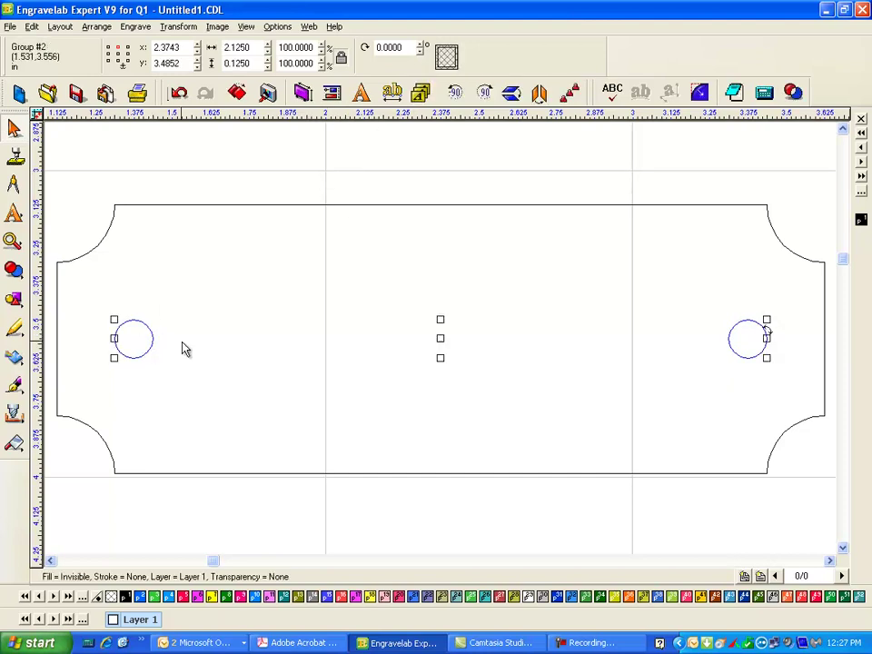
pyautogui.hotkey('ctrl', 'u')
pyautogui.click(668, 166)
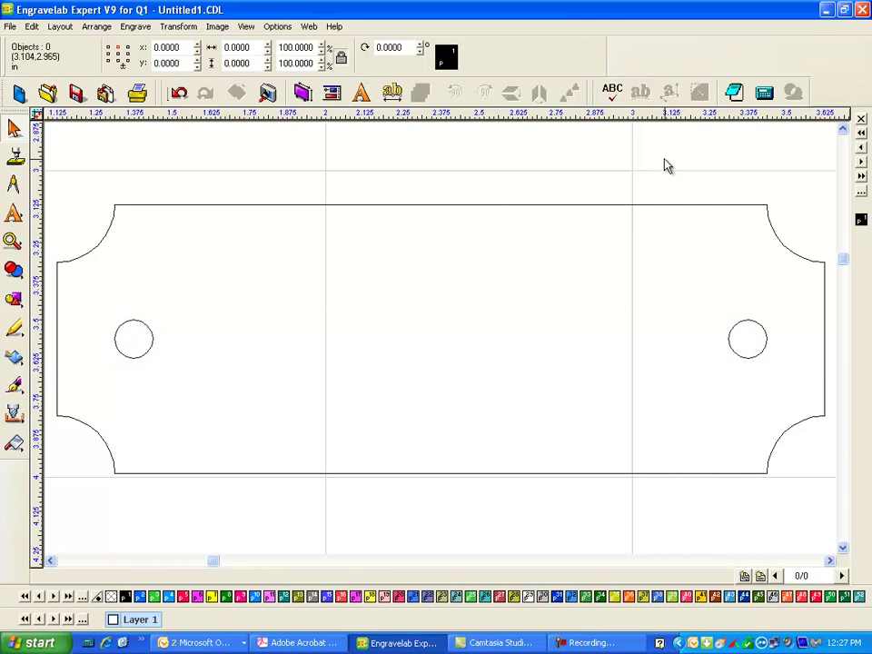
pyautogui.moveTo(668, 166); pyautogui.dragTo(799, 436)
pyautogui.click(165, 185)
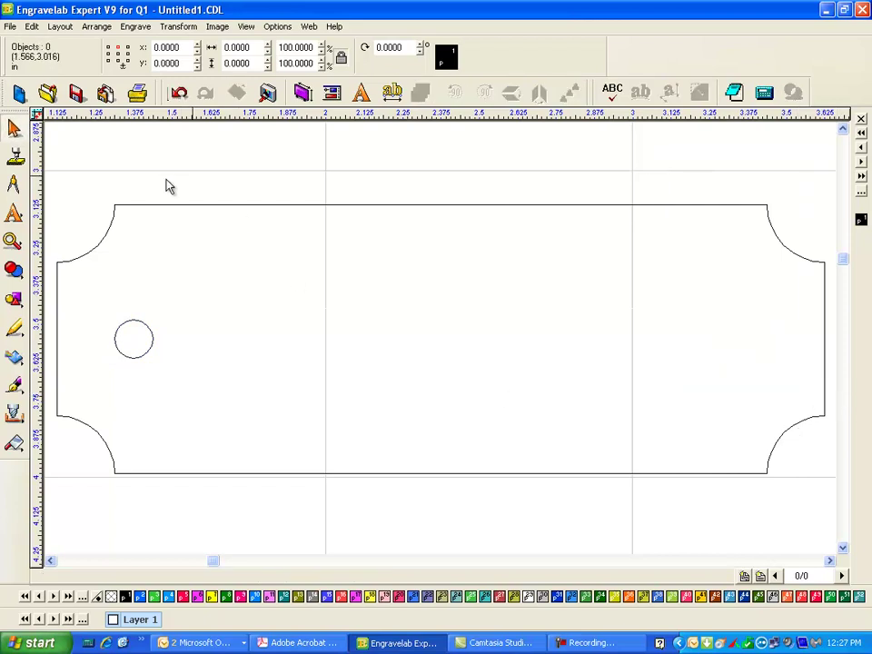
pyautogui.moveTo(78, 181); pyautogui.dragTo(243, 408)
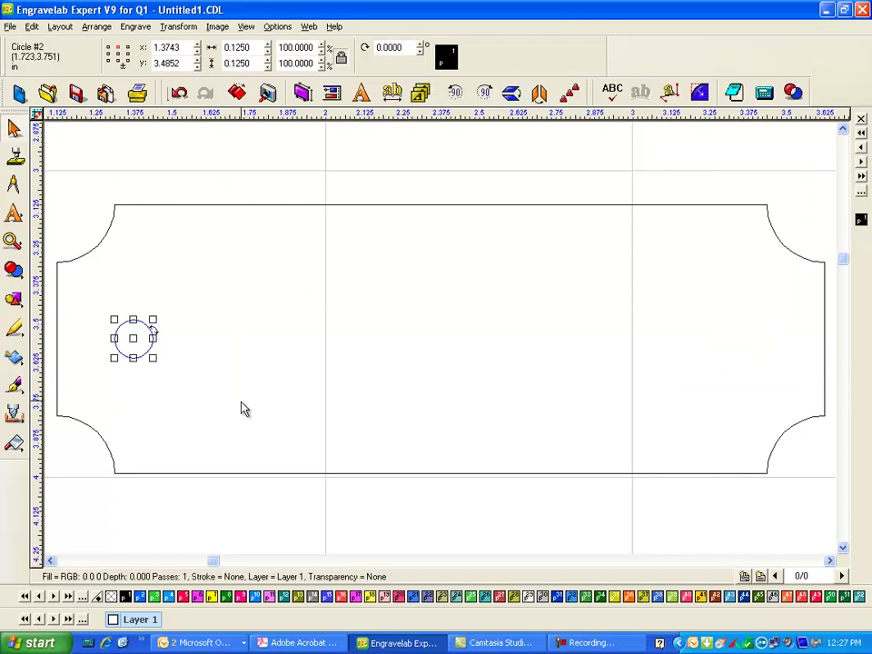
# Step: Change the duplicate X offset to 2.2 in General Preferences
pyautogui.hotkey('ctrl', 'j')
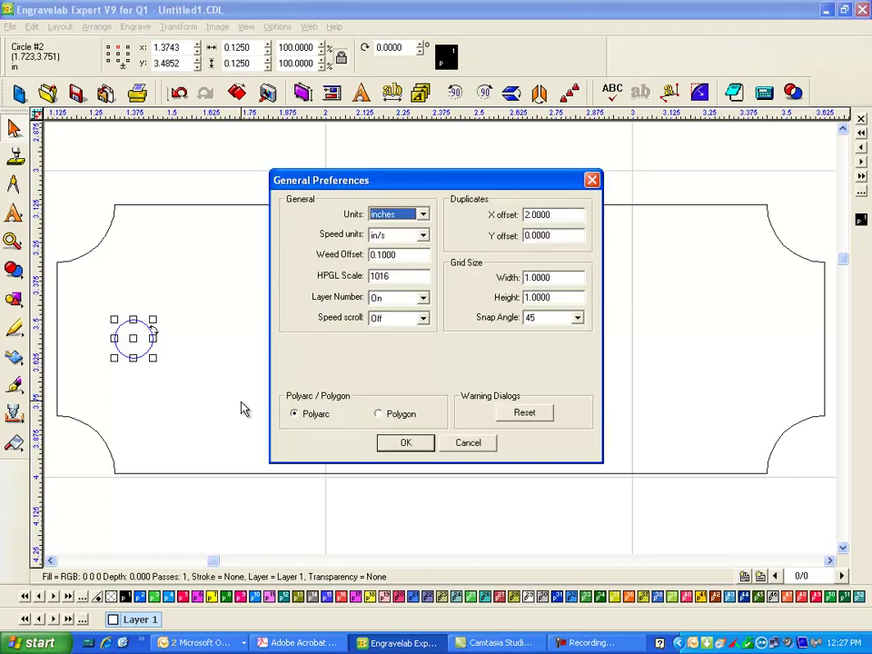
pyautogui.moveTo(532, 216); pyautogui.dragTo(745, 218)
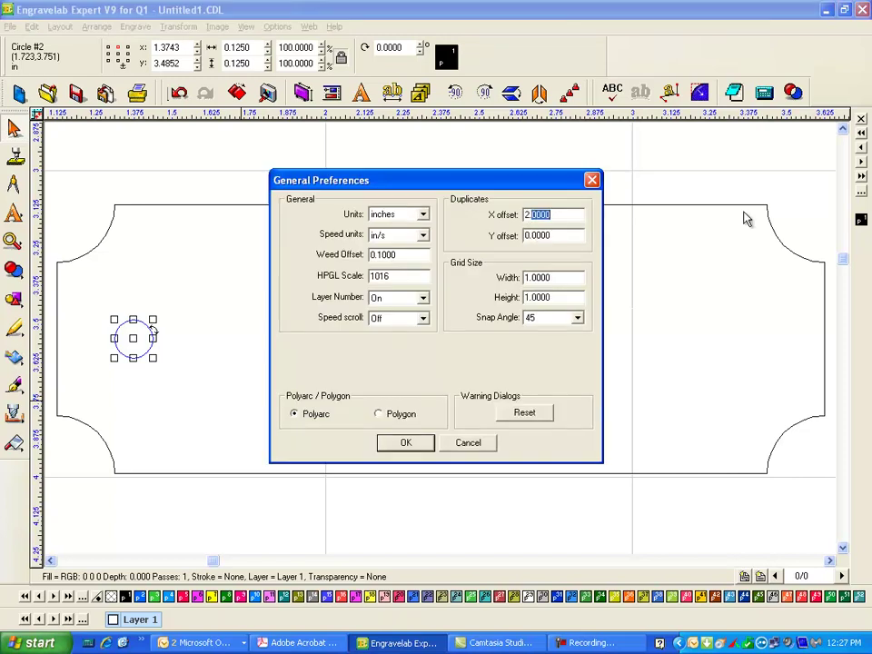
pyautogui.write('2.25')
pyautogui.click(406, 443)
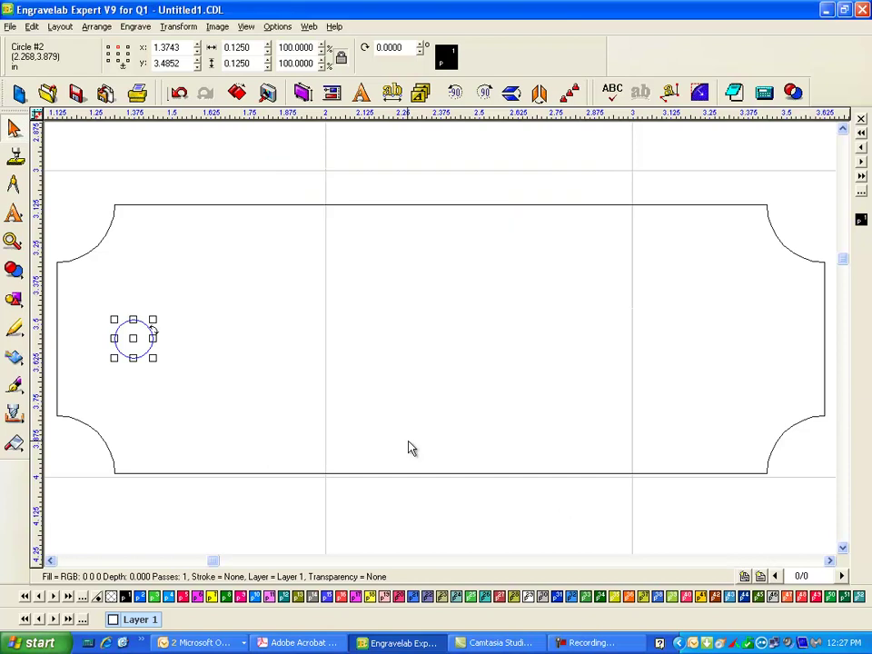
# Step: Duplicate the left hole to the right end, group both holes and centre them horizontally on the plate
pyautogui.hotkey('ctrl', 'd')
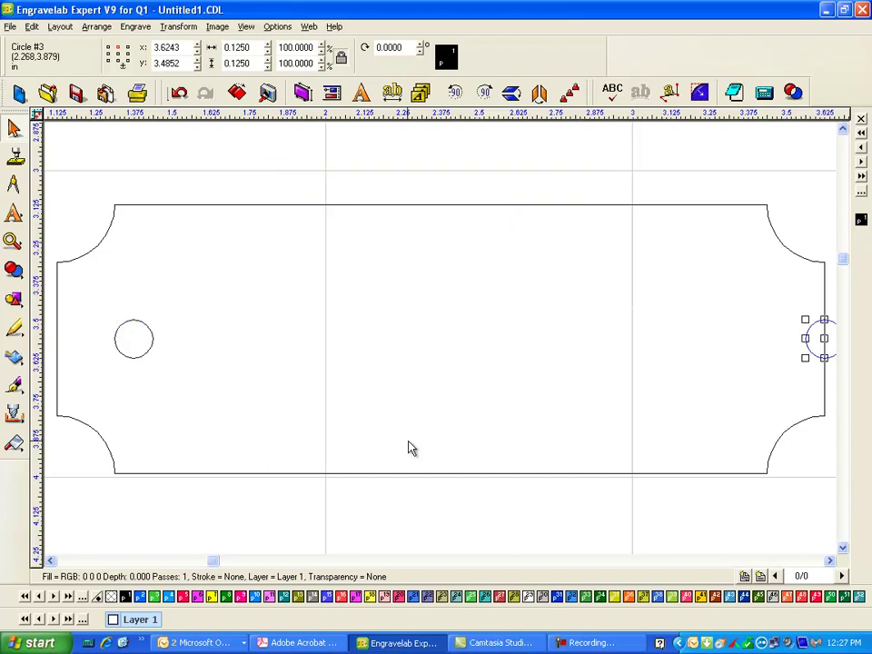
pyautogui.keyDown('shift'); pyautogui.click(130, 354); pyautogui.keyUp('shift')
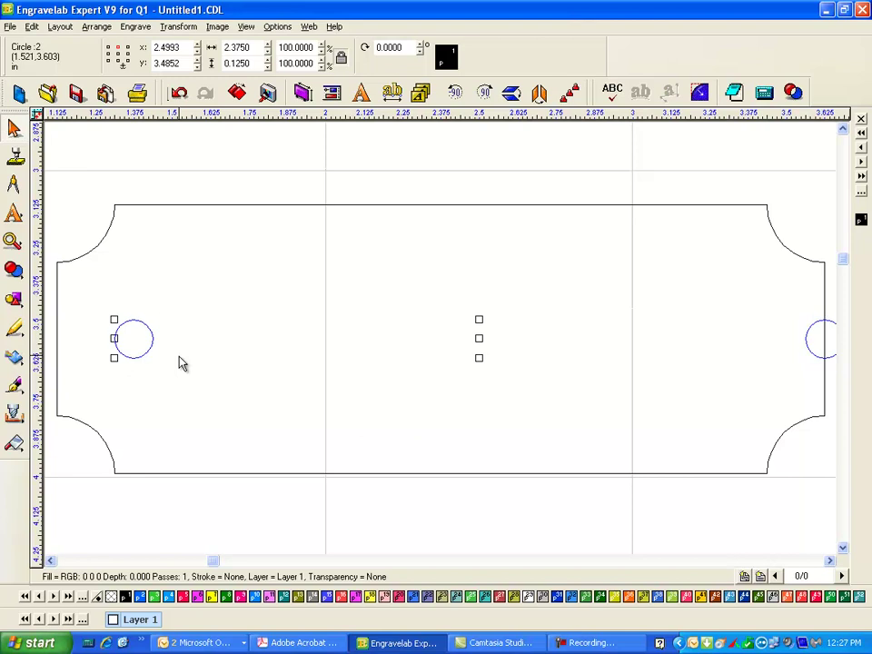
pyautogui.hotkey('ctrl', 'g')
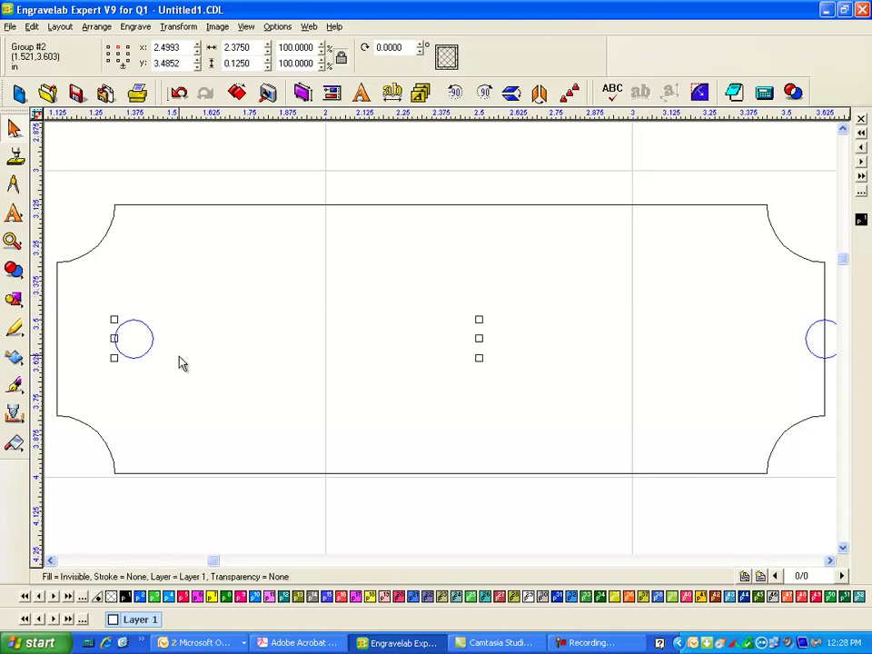
pyautogui.press('alt')
pyautogui.click(221, 209)
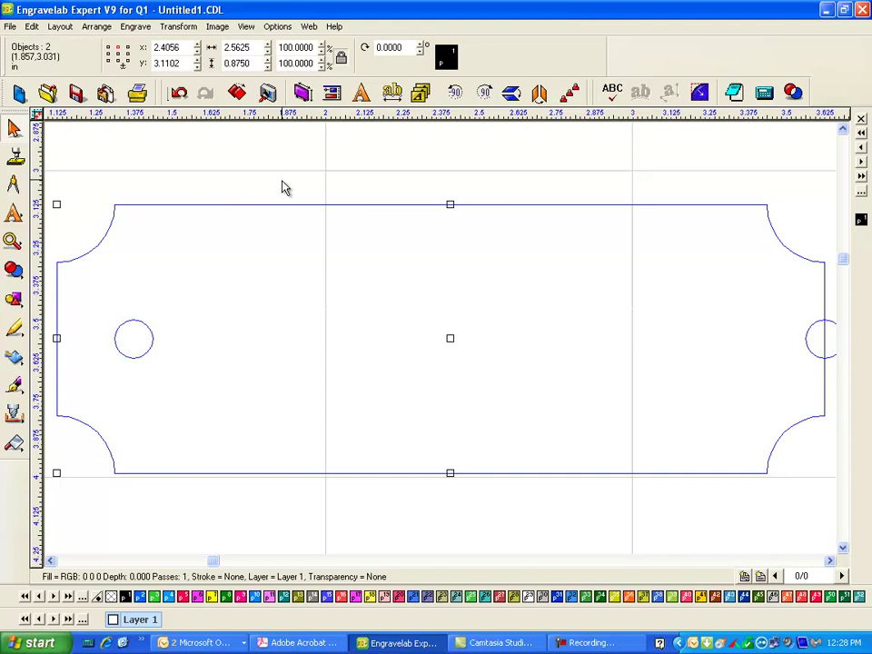
pyautogui.hotkey('ctrl', 'z')
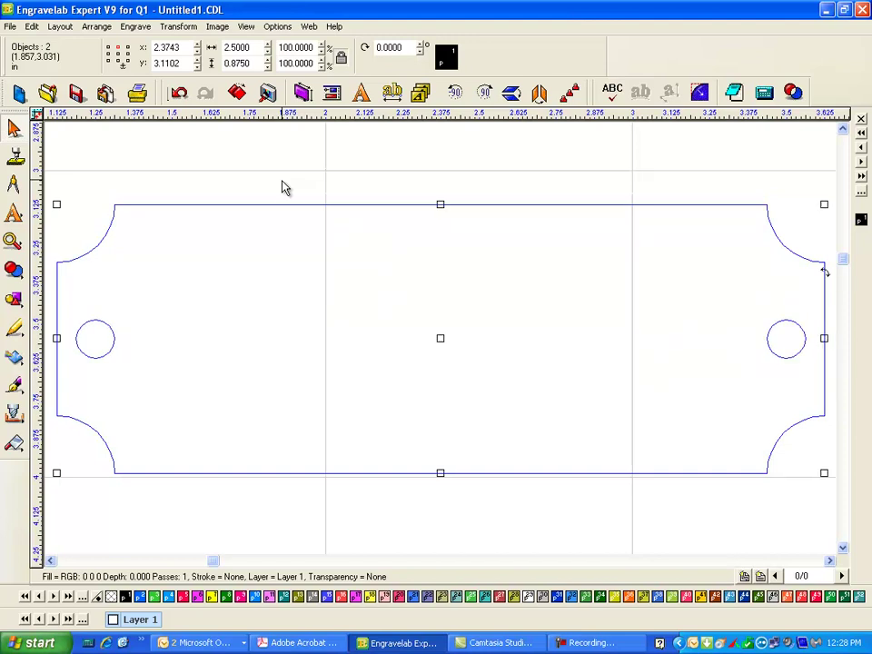
pyautogui.click(511, 160)
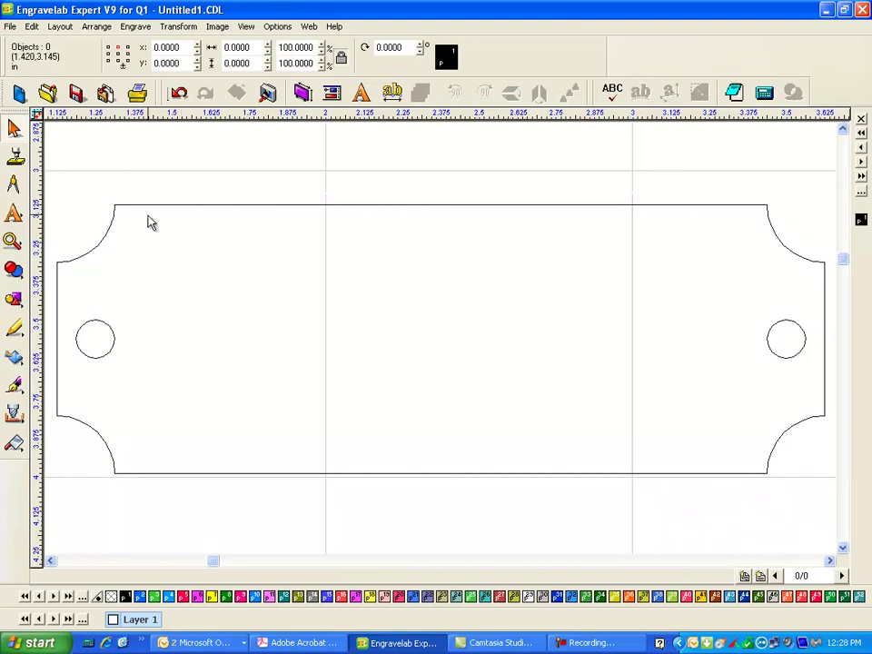
# Step: Combine the plate outline and both holes into a single path with Ctrl+L, then deselect
pyautogui.scroll(-2, 148, 219)
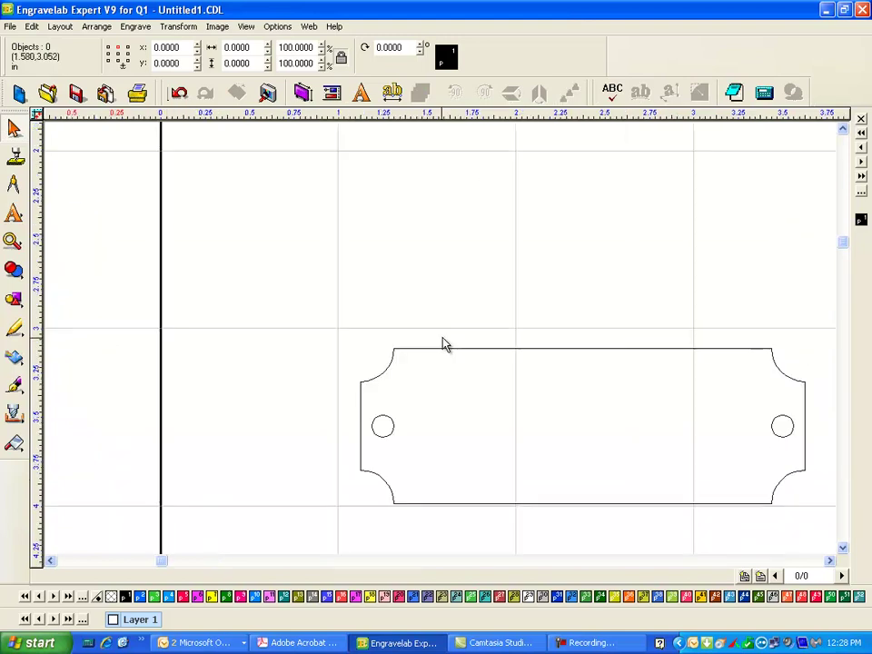
pyautogui.click(843, 548)
pyautogui.moveTo(290, 200); pyautogui.dragTo(841, 545)
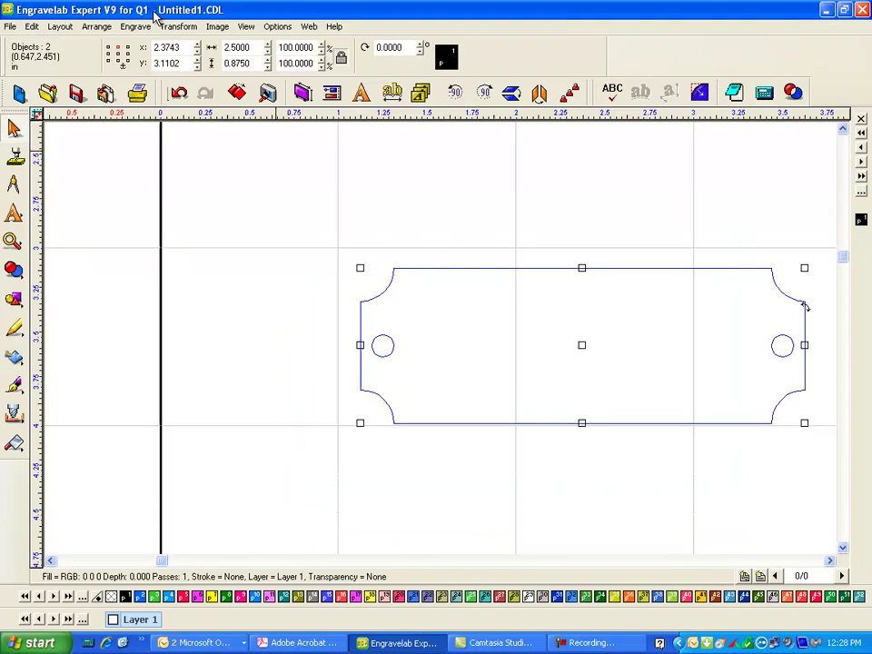
pyautogui.hotkey('ctrl', 'l')
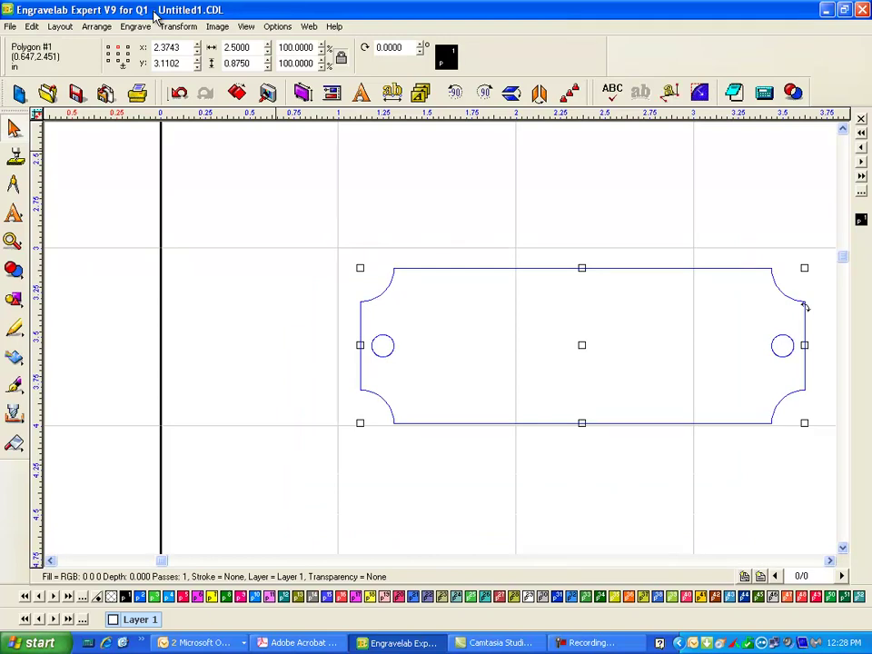
pyautogui.click(91, 30)
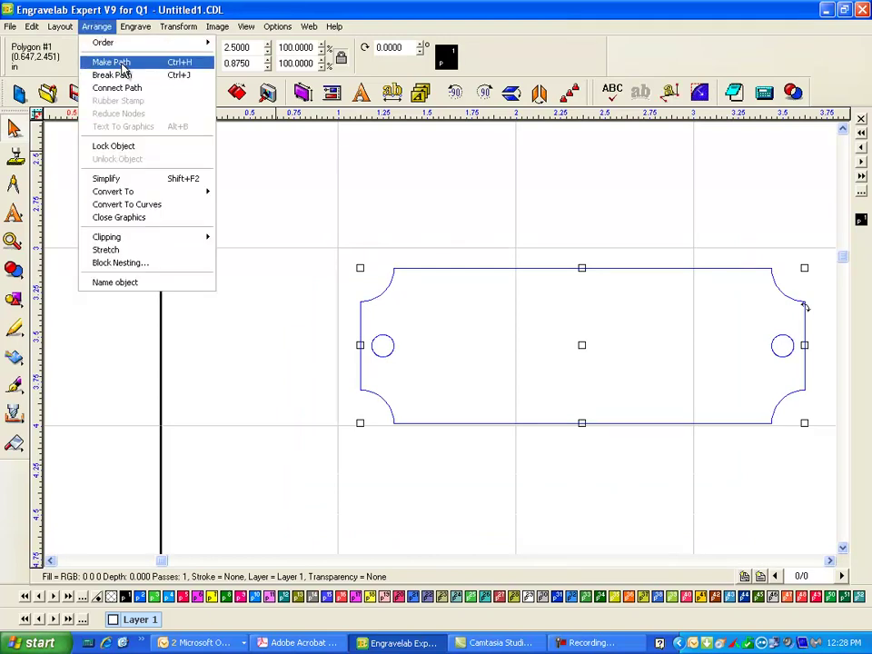
pyautogui.click(370, 189)
pyautogui.click(370, 189)
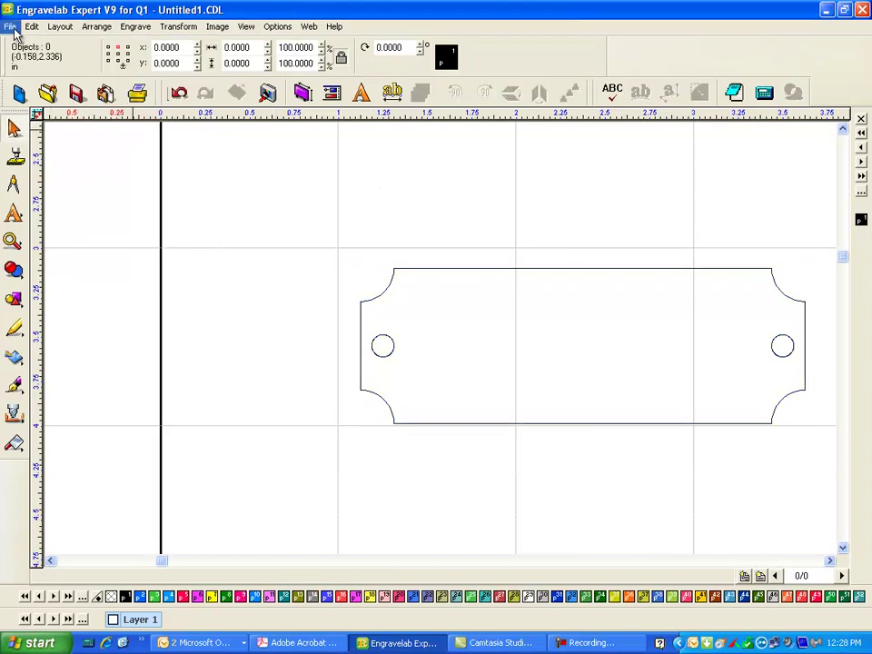
# Step: Save the drawing as 'brass plate shapes' in the 1Logos3 temp folder
pyautogui.click(10, 27)
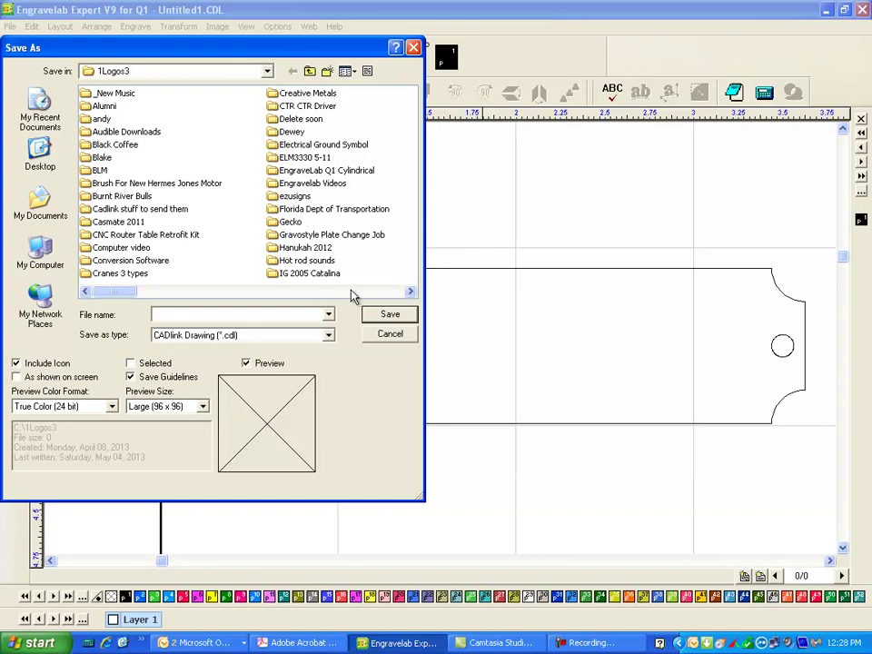
pyautogui.scroll(-1, 353, 296)
pyautogui.scroll(-1, 364, 292)
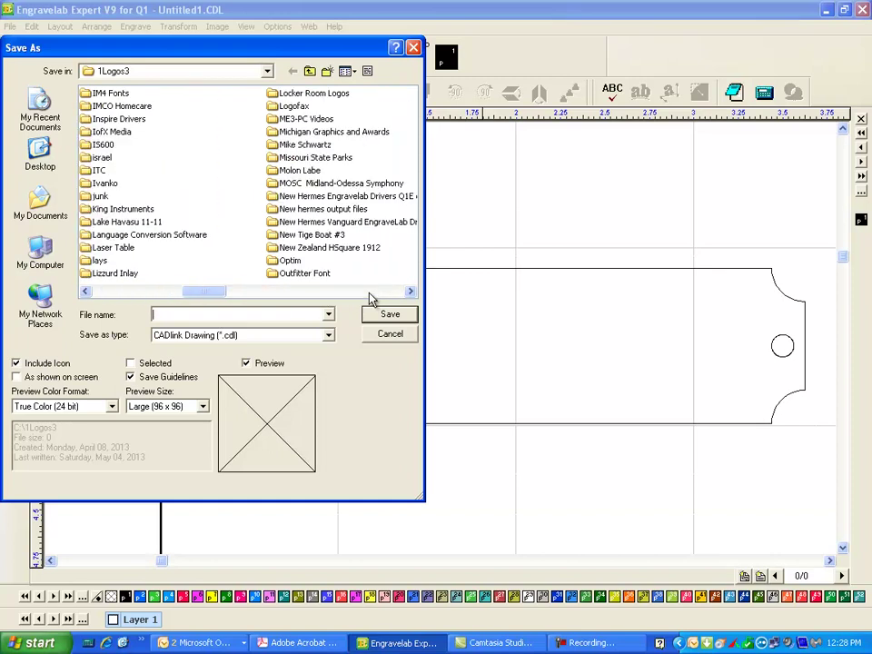
pyautogui.scroll(-1, 382, 301)
pyautogui.scroll(-2, 383, 300)
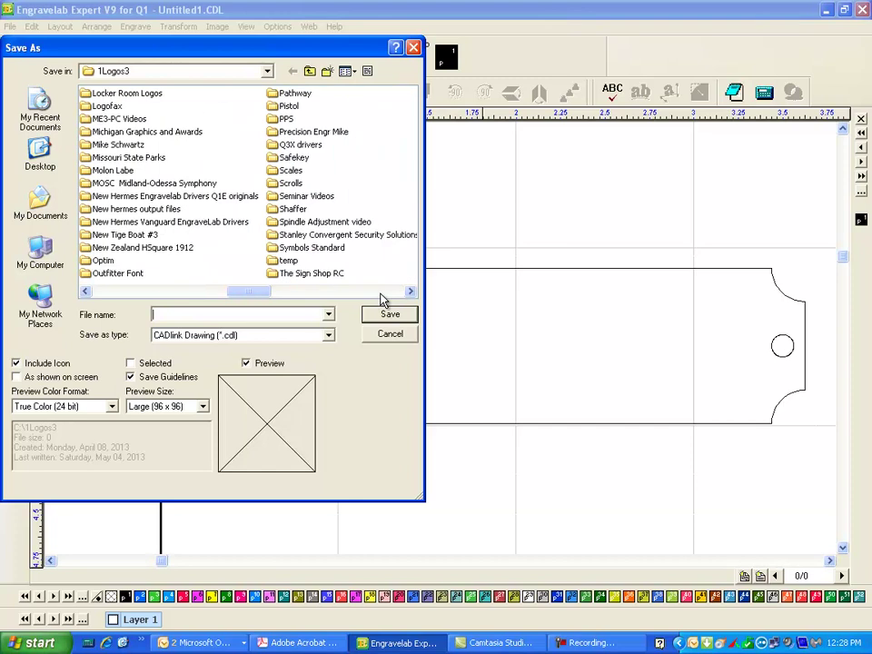
pyautogui.click(99, 261)
pyautogui.doubleClick(97, 261)
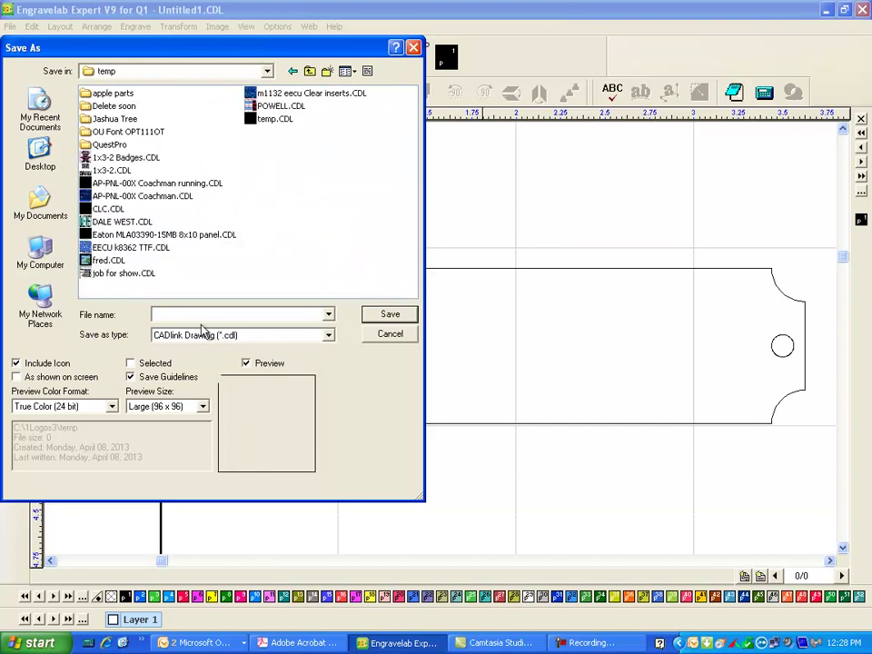
pyautogui.write('brass plate.shapes')
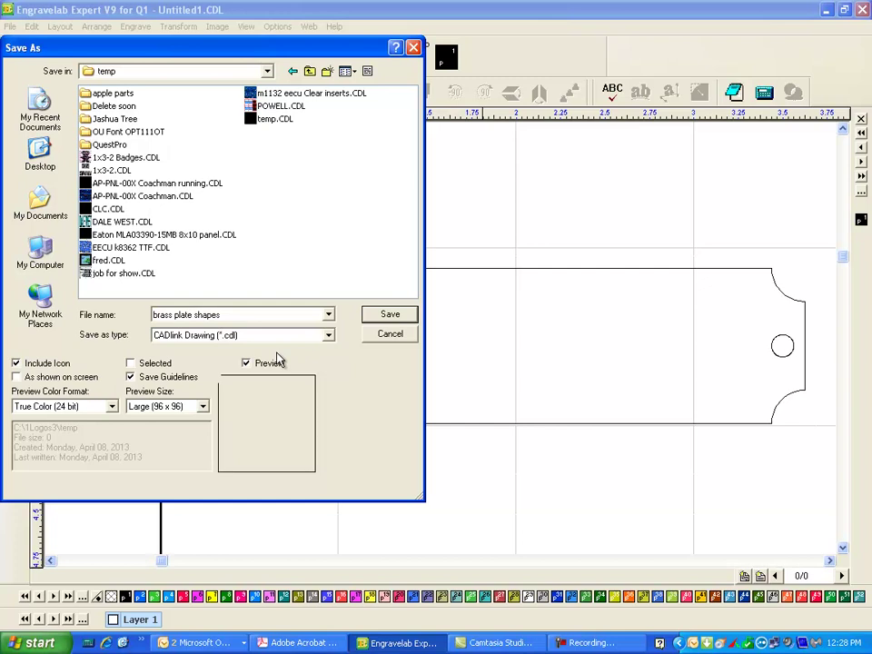
pyautogui.click(389, 314)
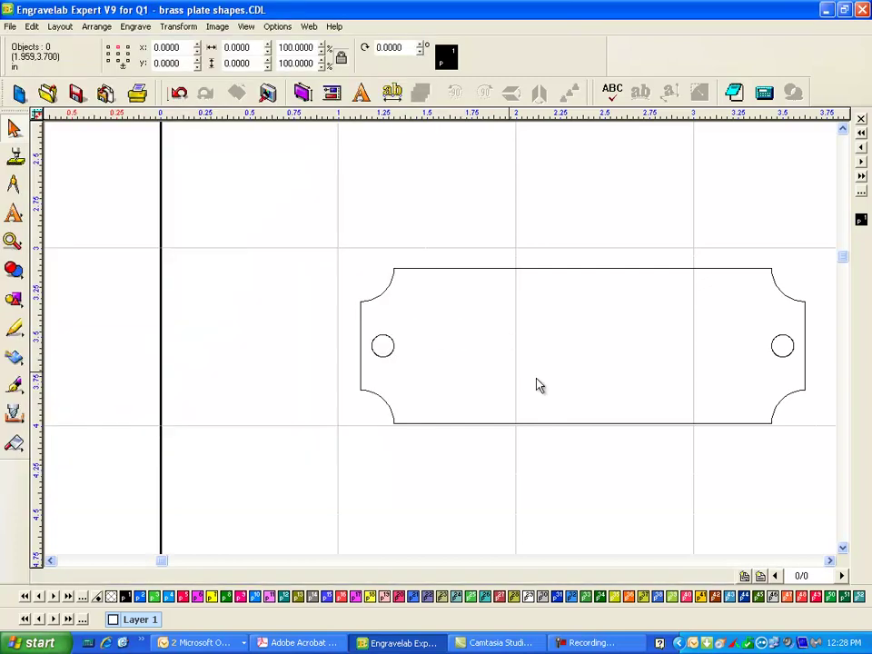
# Step: Start a text line above the plate with a 0.375 in font height
pyautogui.click(14, 213)
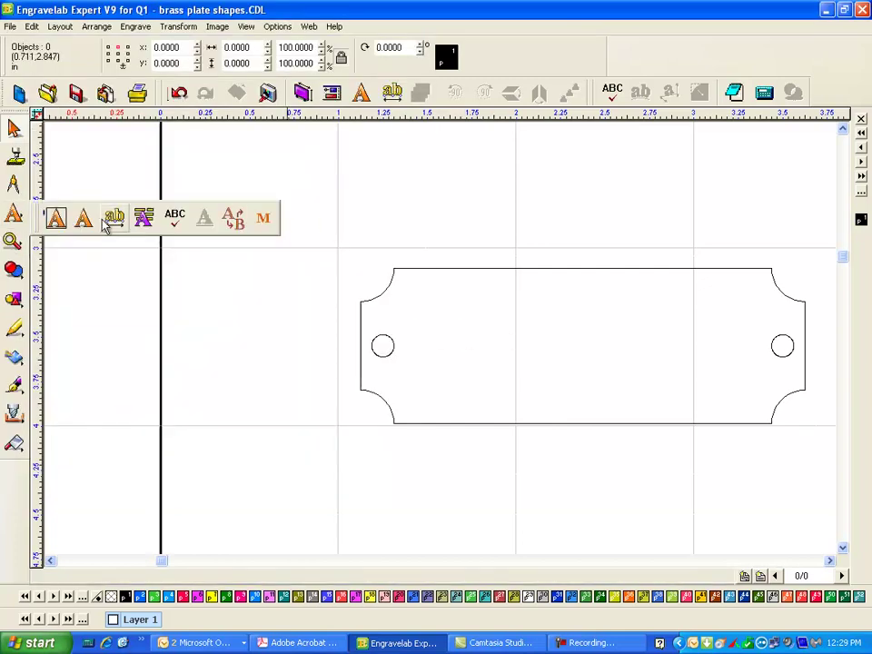
pyautogui.click(55, 216)
pyautogui.click(454, 229)
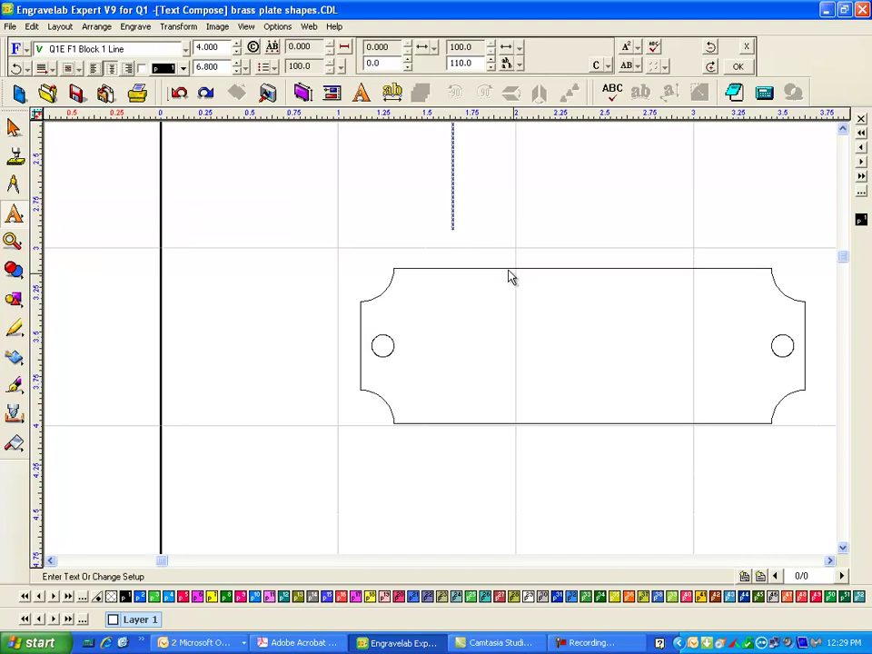
pyautogui.click(236, 52)
pyautogui.click(236, 52)
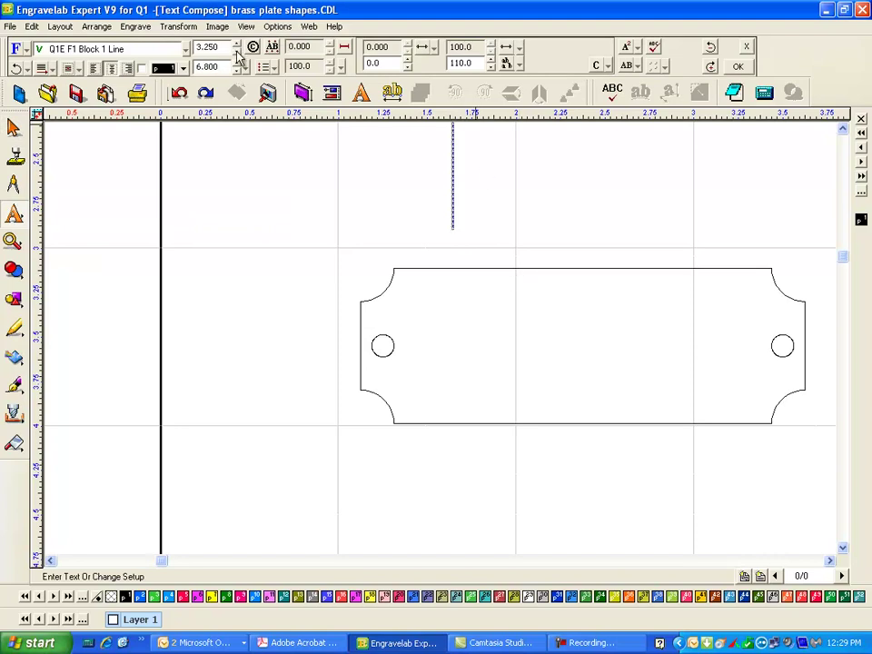
pyautogui.click(236, 52)
pyautogui.click(236, 51)
pyautogui.click(236, 52)
pyautogui.click(237, 51)
pyautogui.click(236, 52)
pyautogui.click(236, 52)
pyautogui.click(236, 52)
pyautogui.click(237, 52)
pyautogui.click(236, 52)
pyautogui.click(236, 51)
pyautogui.click(236, 52)
pyautogui.click(237, 45)
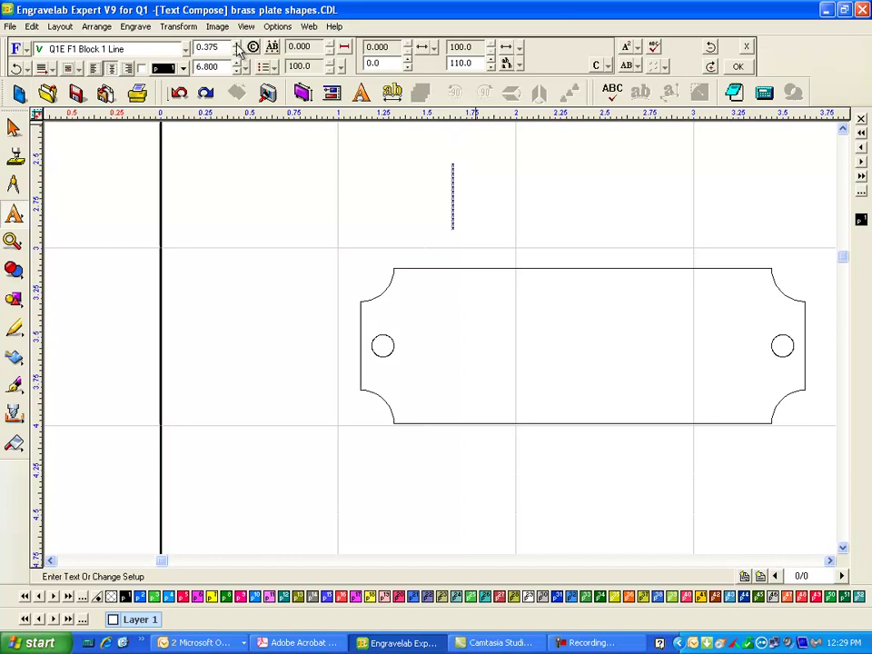
# Step: Choose the Q1E F5 Block 4 Line font and type '12345 JRS'
pyautogui.click(141, 47)
pyautogui.scroll(-3, 109, 136)
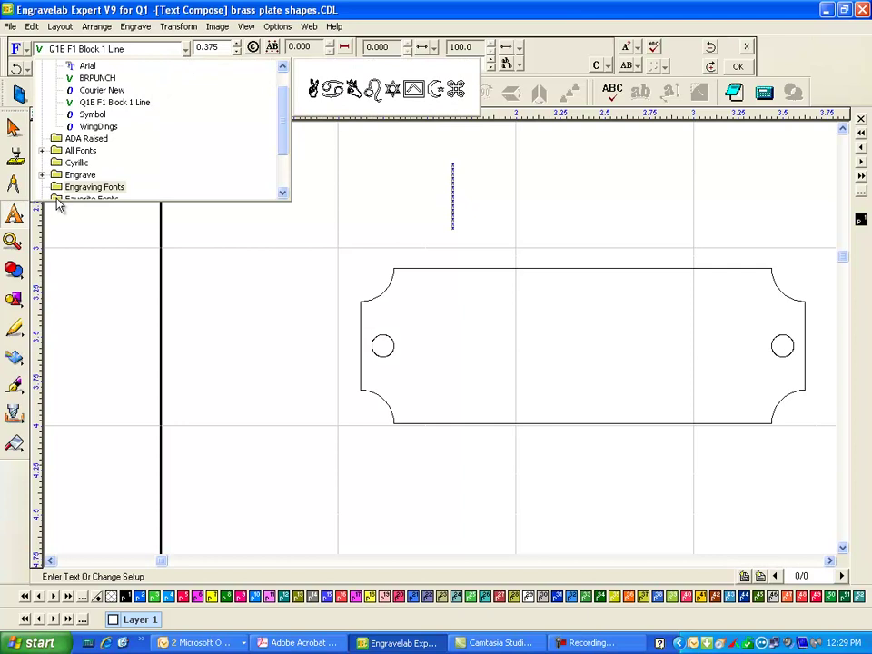
pyautogui.click(42, 187)
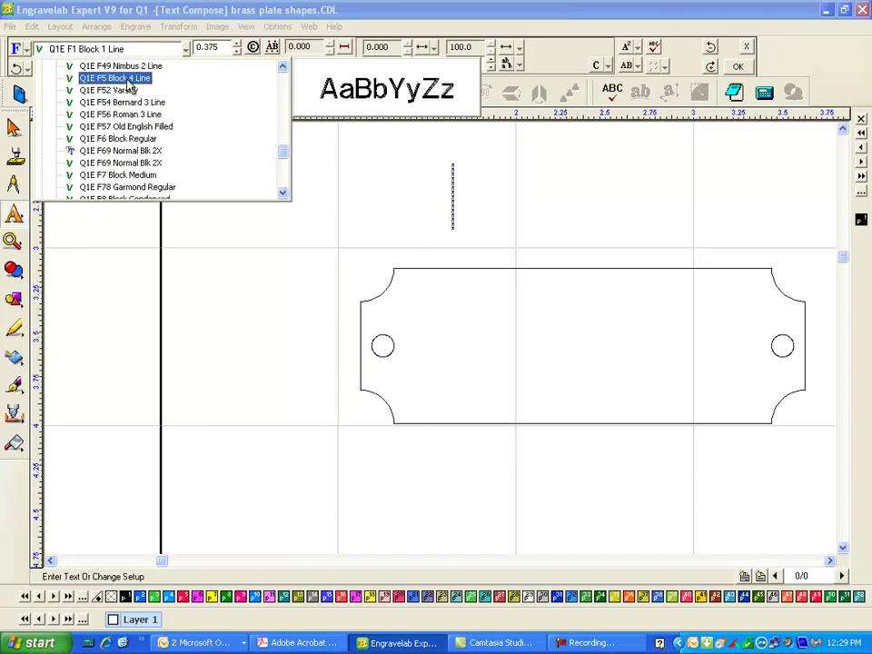
pyautogui.click(115, 78)
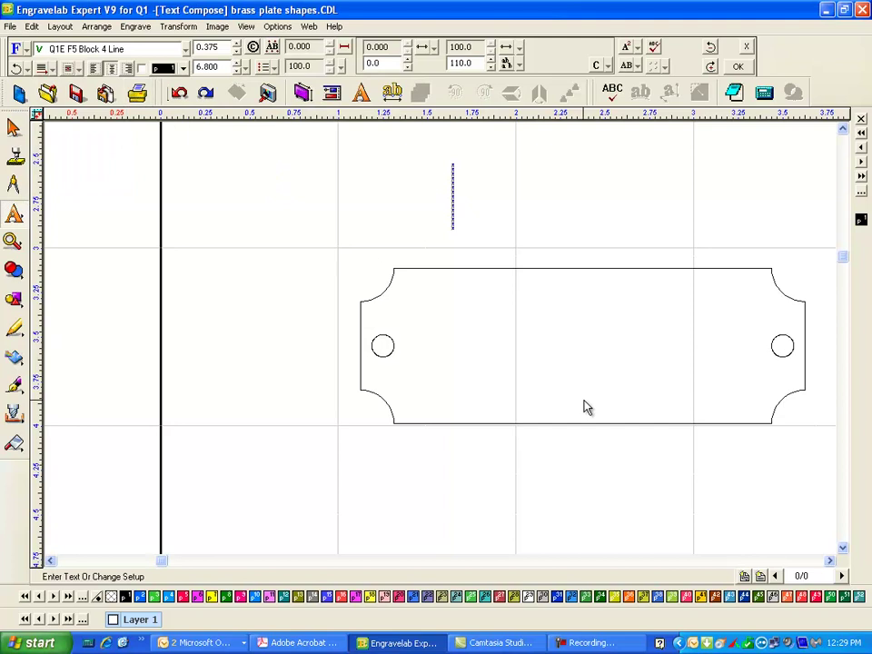
pyautogui.write('12345')
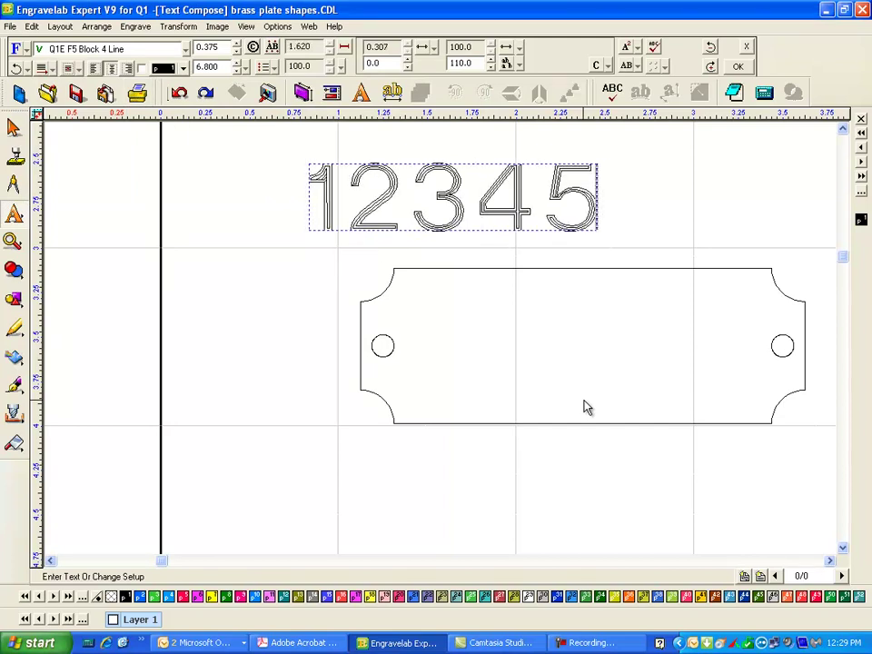
pyautogui.write(' JRS')
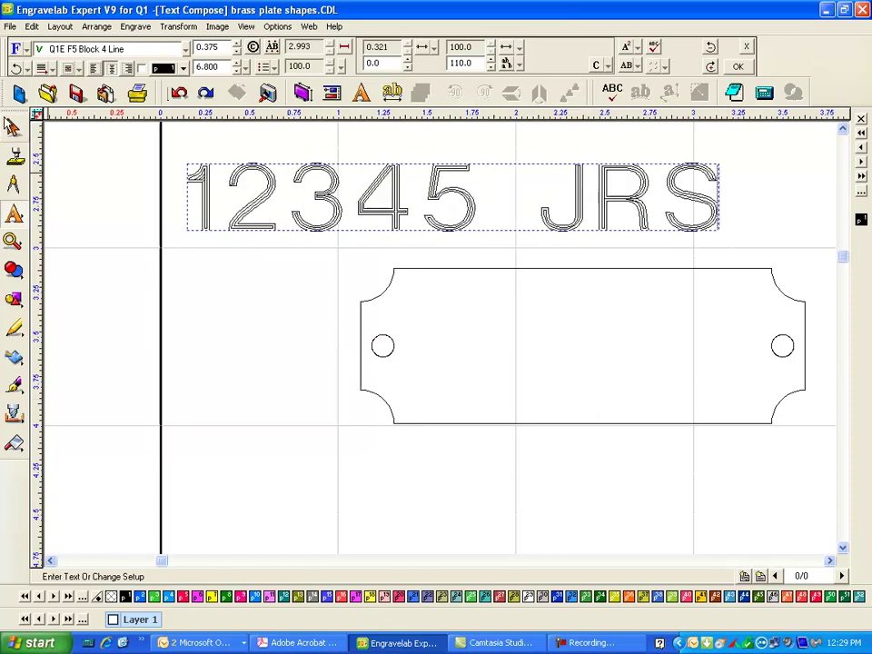
pyautogui.click(14, 127)
# Step: Shrink the 12345 JRS text to about 69% (1.58 × 0.20 in) and centre it above the plate
pyautogui.moveTo(452, 196); pyautogui.dragTo(541, 210)
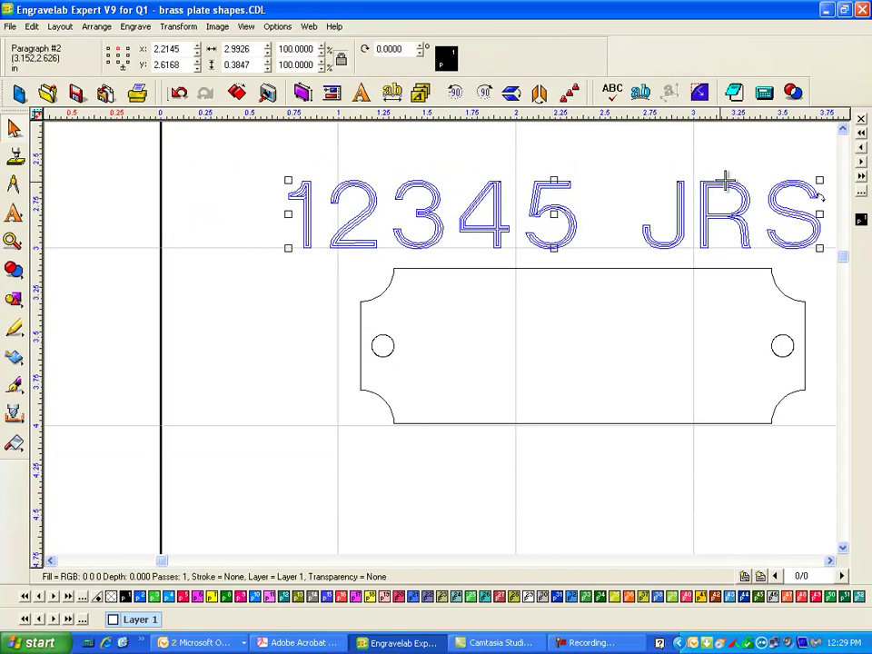
pyautogui.moveTo(821, 180); pyautogui.dragTo(564, 212)
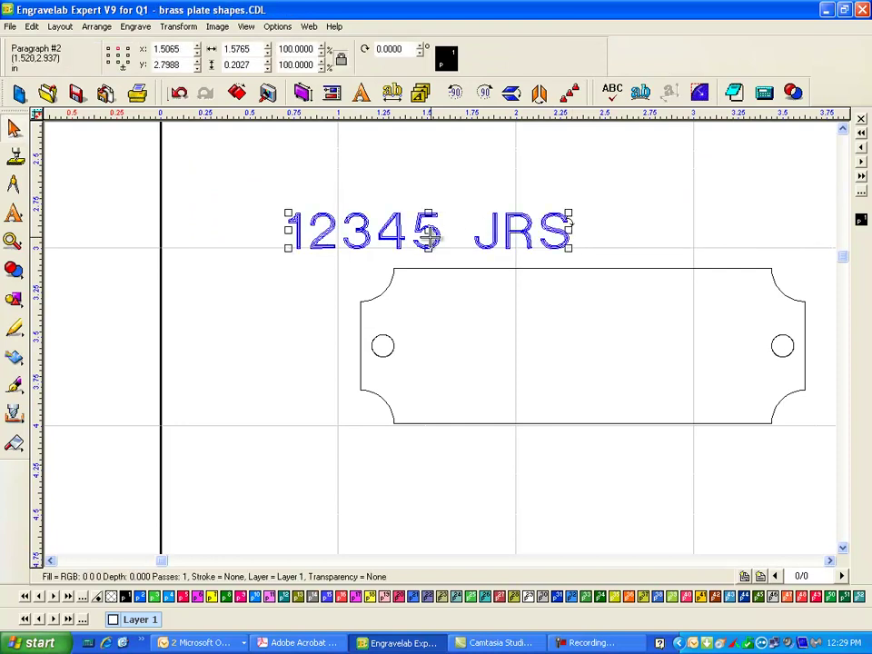
pyautogui.moveTo(404, 225); pyautogui.dragTo(577, 225)
pyautogui.click(613, 192)
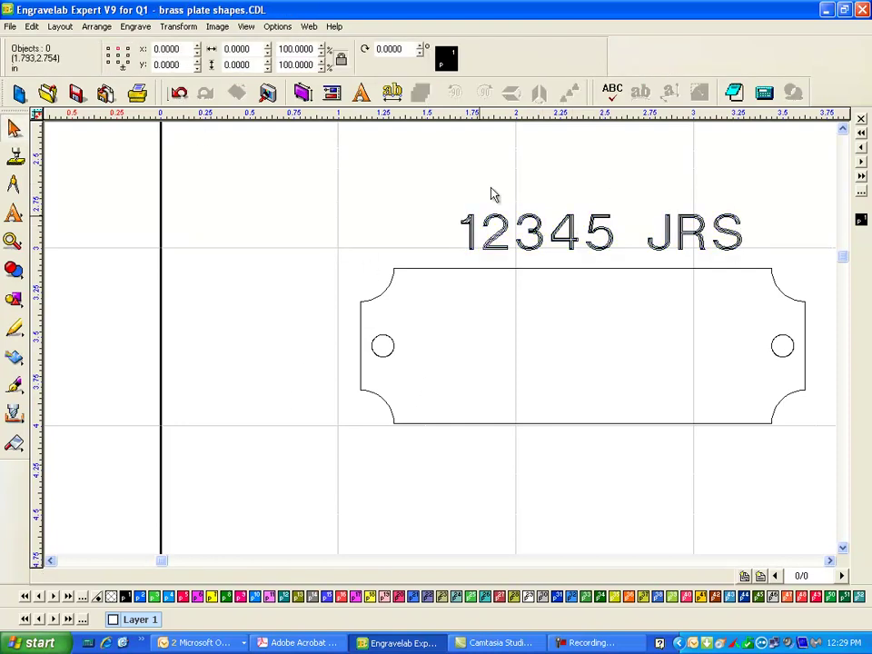
# Step: Save the drawing
pyautogui.scroll(-2, 440, 203)
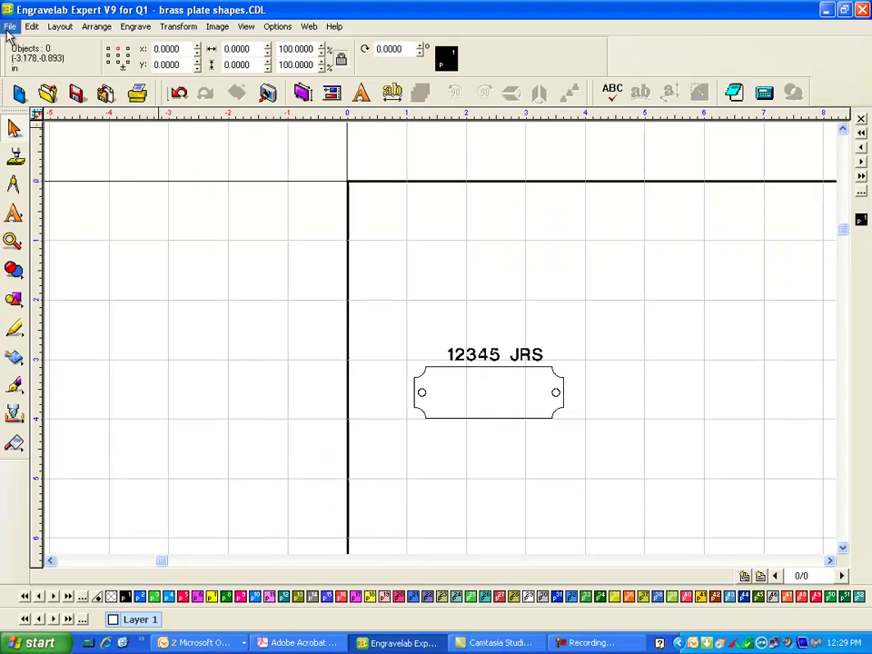
pyautogui.click(10, 27)
pyautogui.click(35, 82)
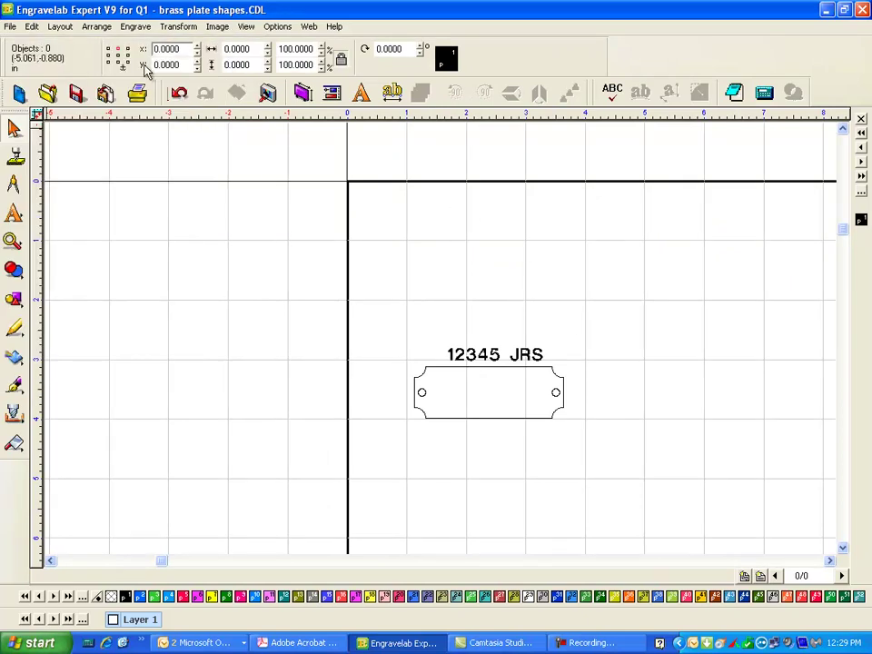
# Step: Start a new blank drawing and set its plate size to 24 in wide by 18 in high
pyautogui.click(7, 29)
pyautogui.click(15, 69)
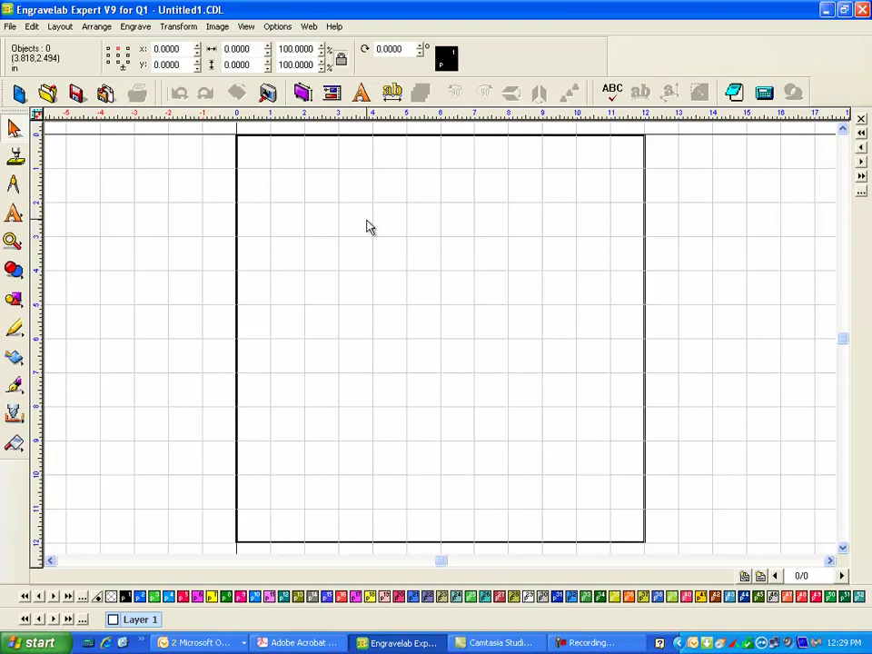
pyautogui.click(60, 26)
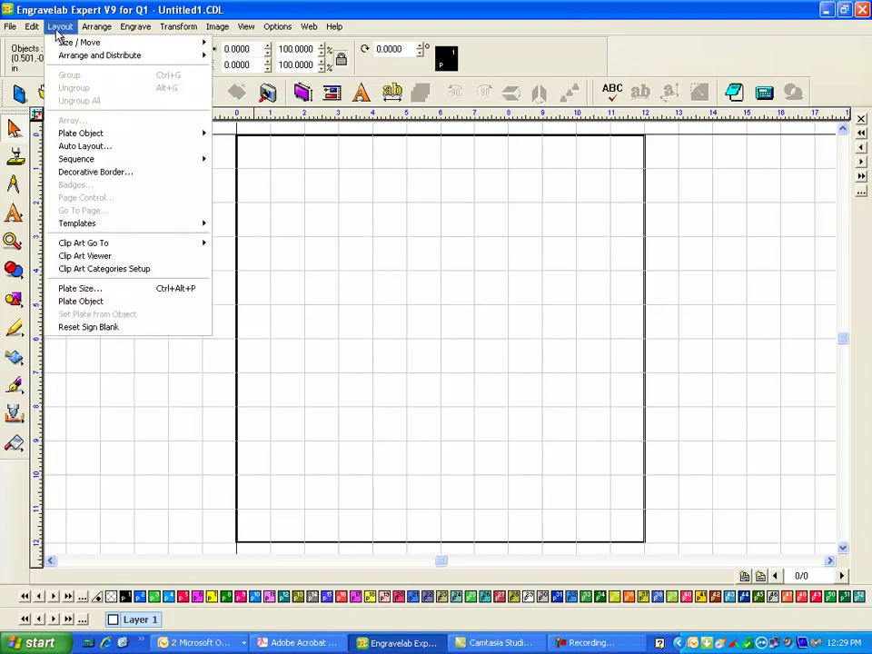
pyautogui.click(151, 290)
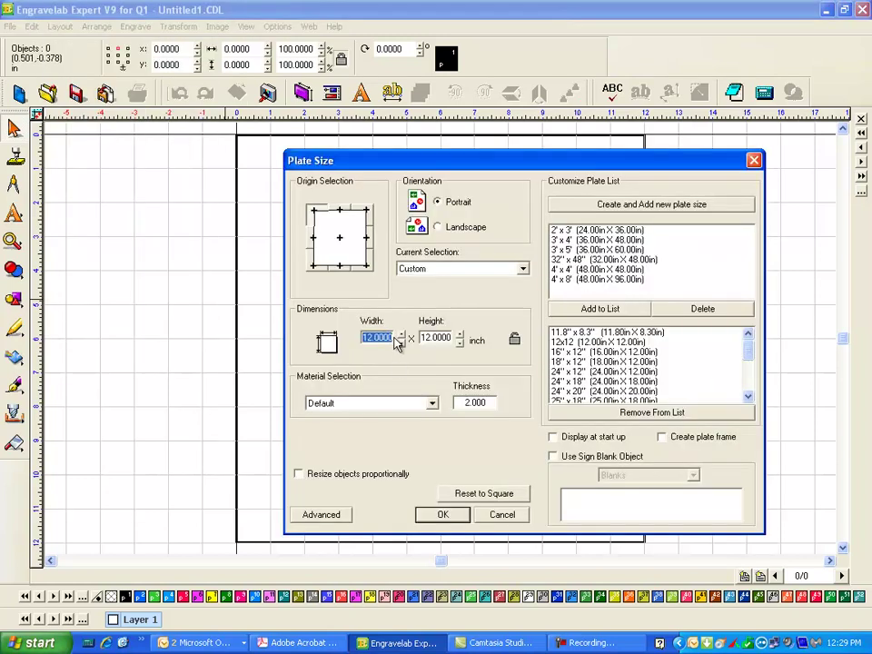
pyautogui.write('2')
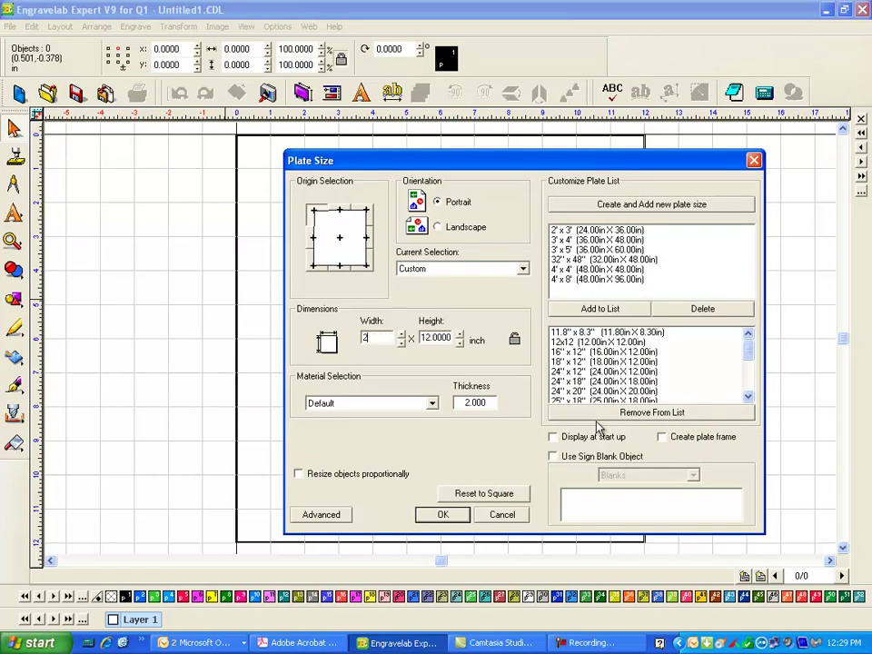
pyautogui.write('4')
pyautogui.doubleClick(442, 337)
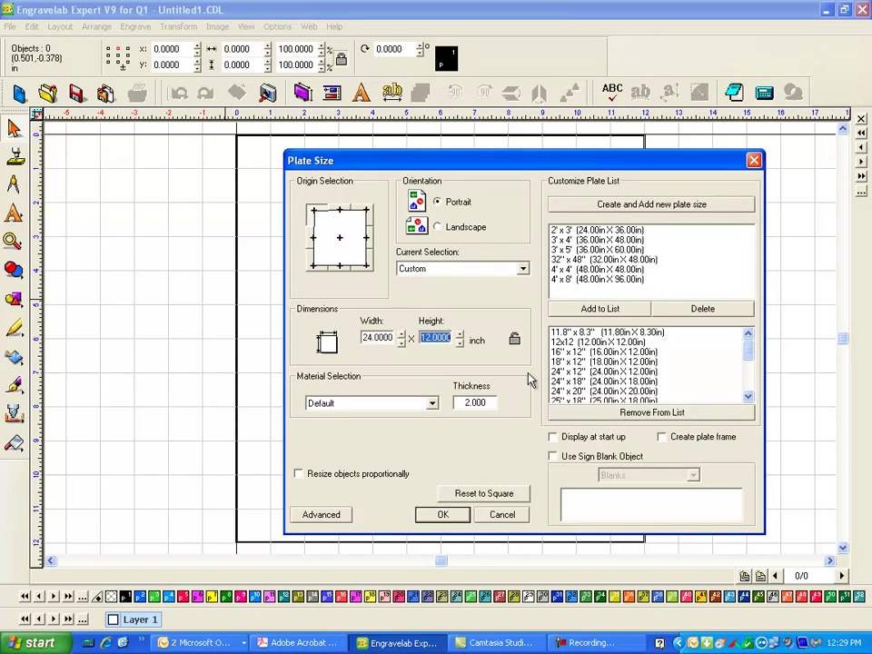
pyautogui.write('18')
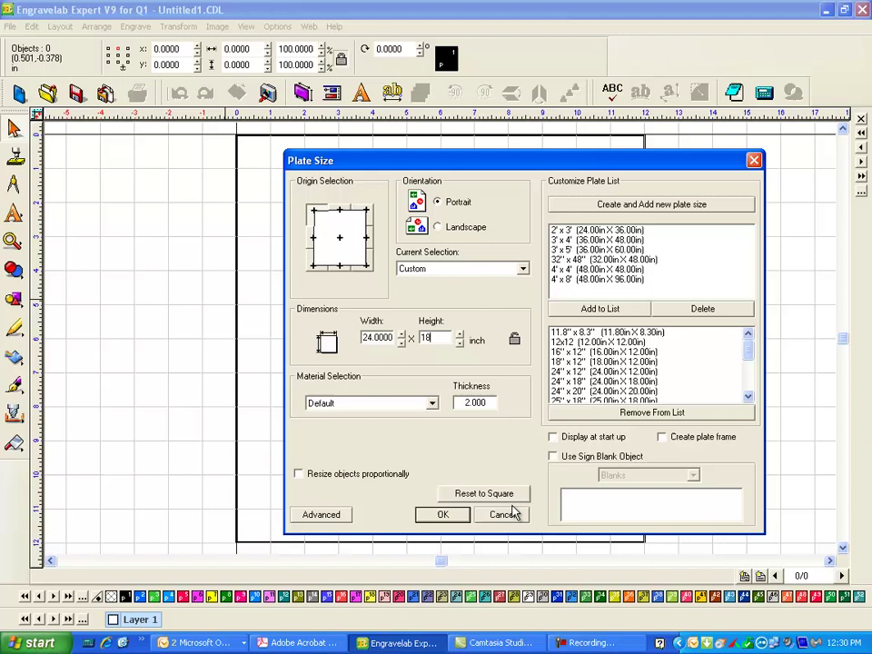
pyautogui.click(443, 515)
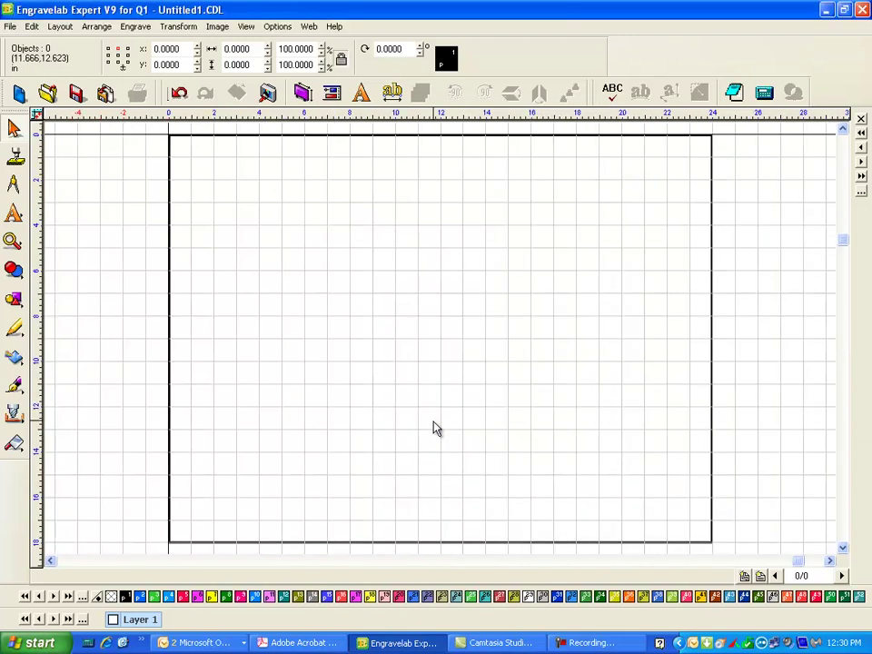
# Step: Draw a 12 × 3 in rectangle near the top of the sheet
pyautogui.click(14, 300)
pyautogui.click(115, 306)
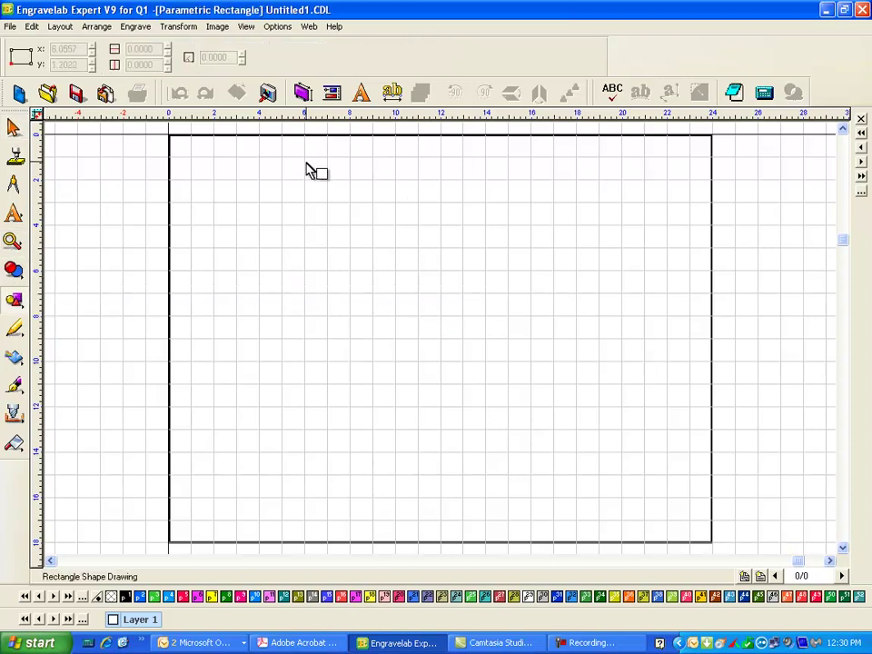
pyautogui.moveTo(307, 165); pyautogui.dragTo(577, 218)
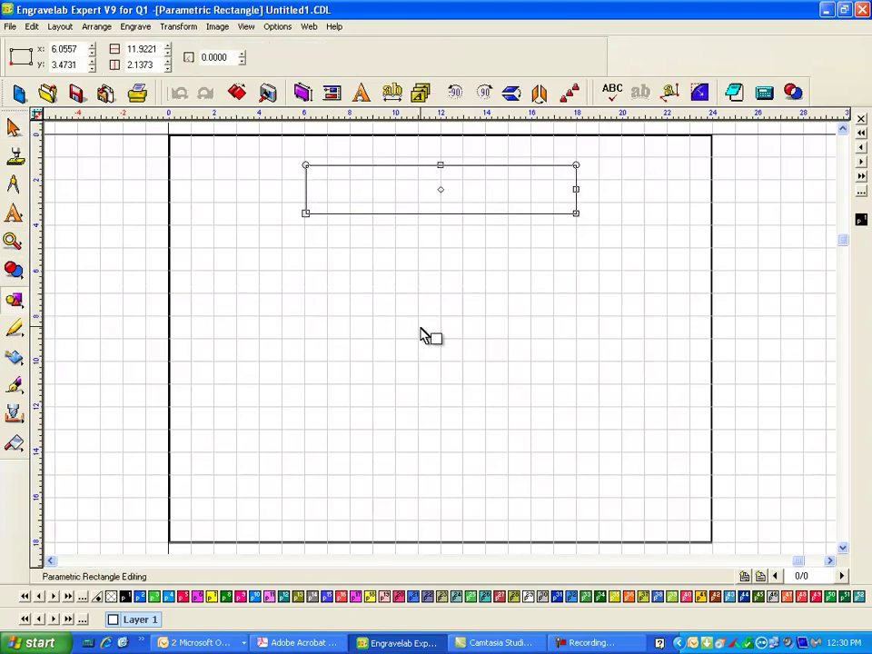
pyautogui.click(139, 50)
pyautogui.doubleClick(139, 50)
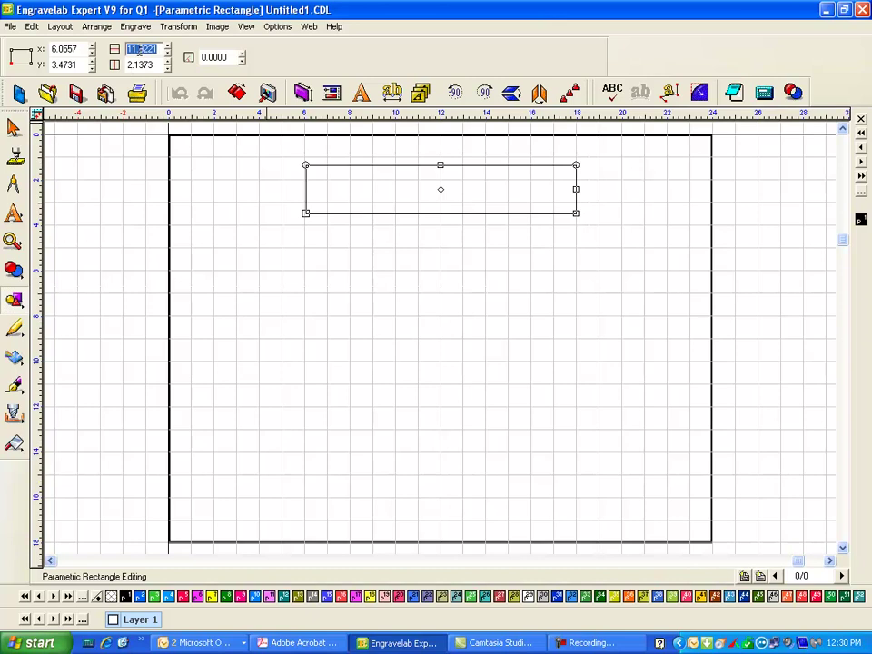
pyautogui.write('12')
pyautogui.press('Tab')
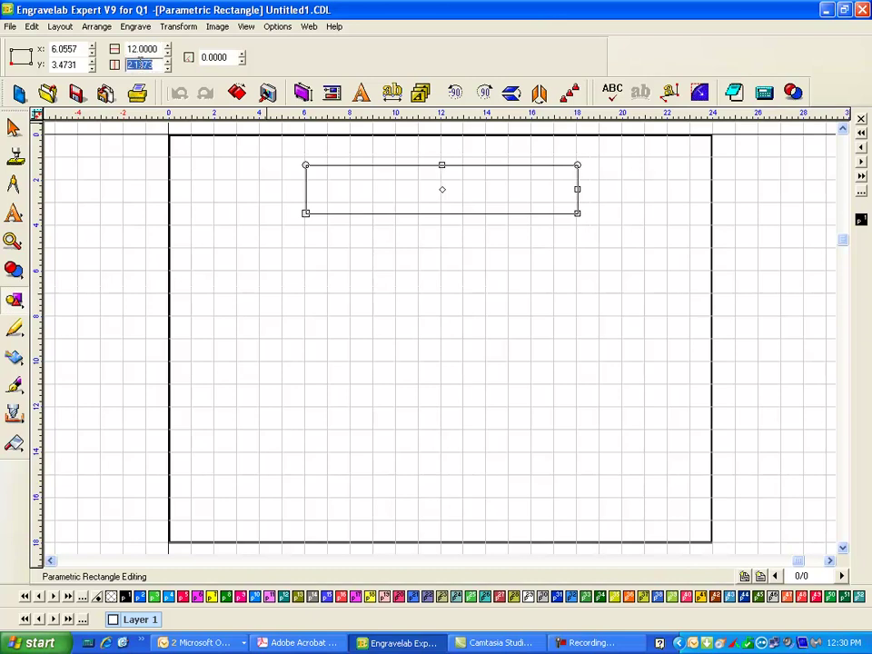
pyautogui.write('3')
pyautogui.press('Tab')
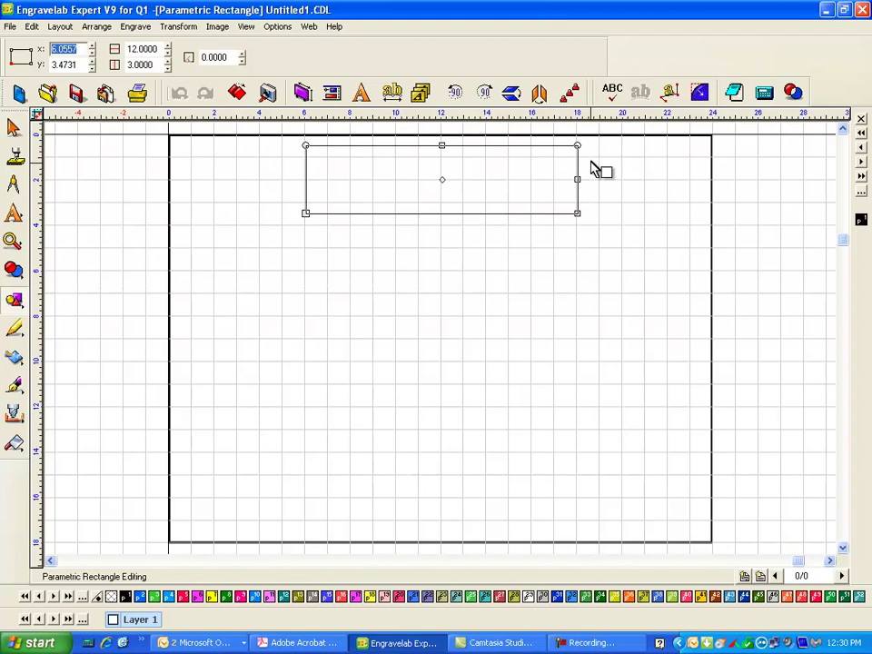
# Step: Round the rectangle's corners with a 0.1880 radius
pyautogui.moveTo(307, 150); pyautogui.dragTo(312, 151)
pyautogui.doubleClick(287, 56)
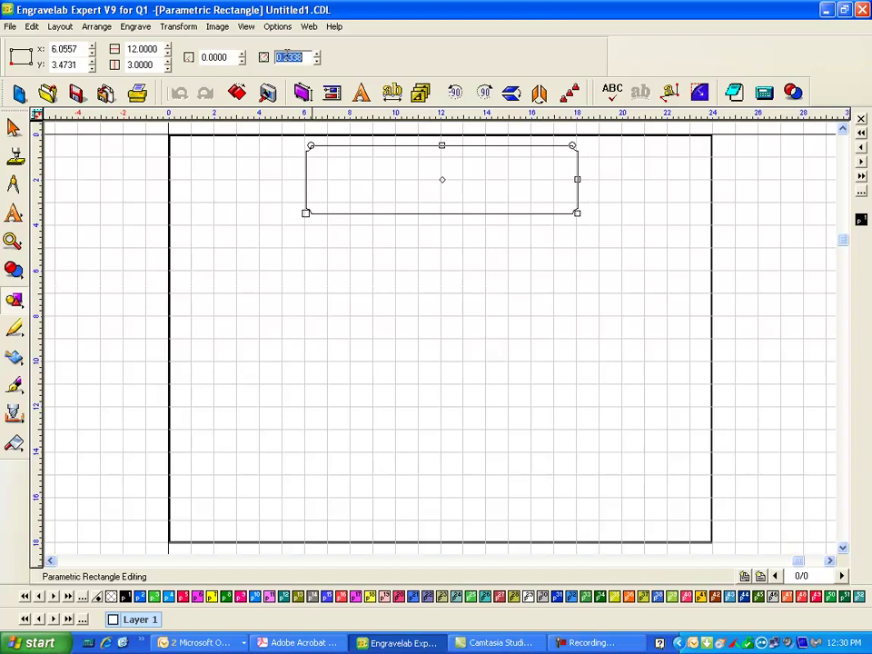
pyautogui.write('188')
pyautogui.press('Return')
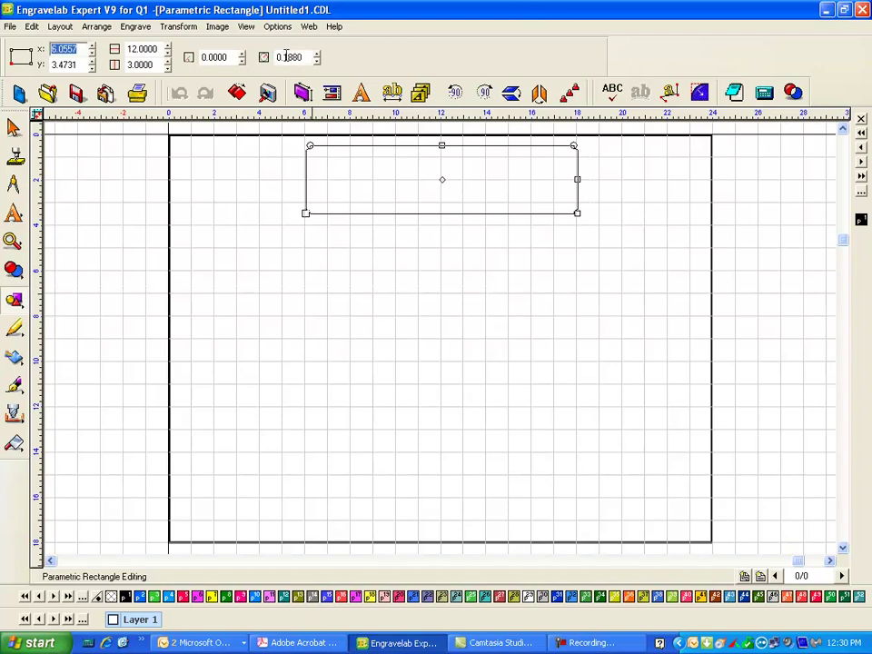
# Step: Centre the 12 × 3 in header rectangle on the page and nudge it up to y 0.5538
pyautogui.click(14, 127)
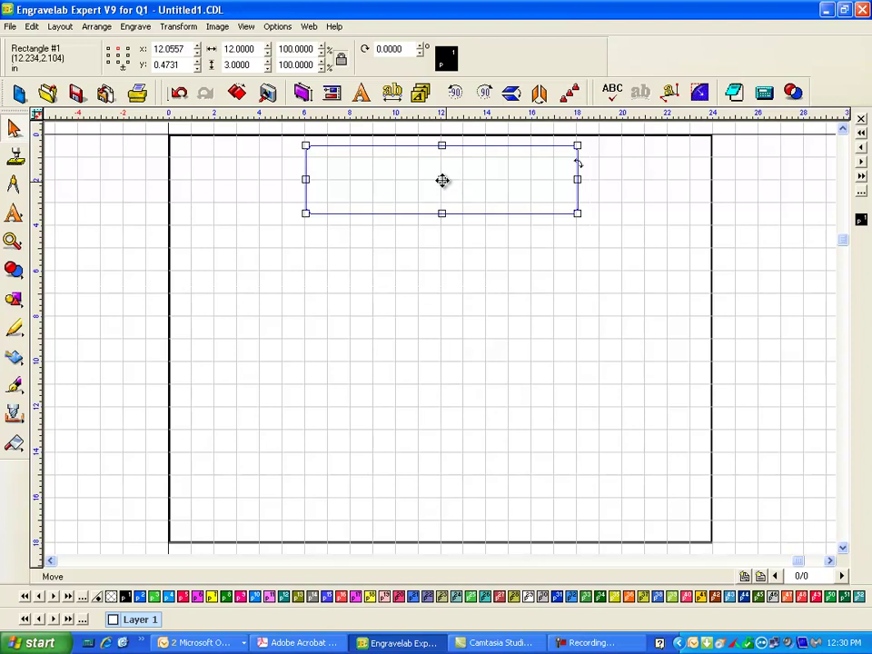
pyautogui.click(494, 284)
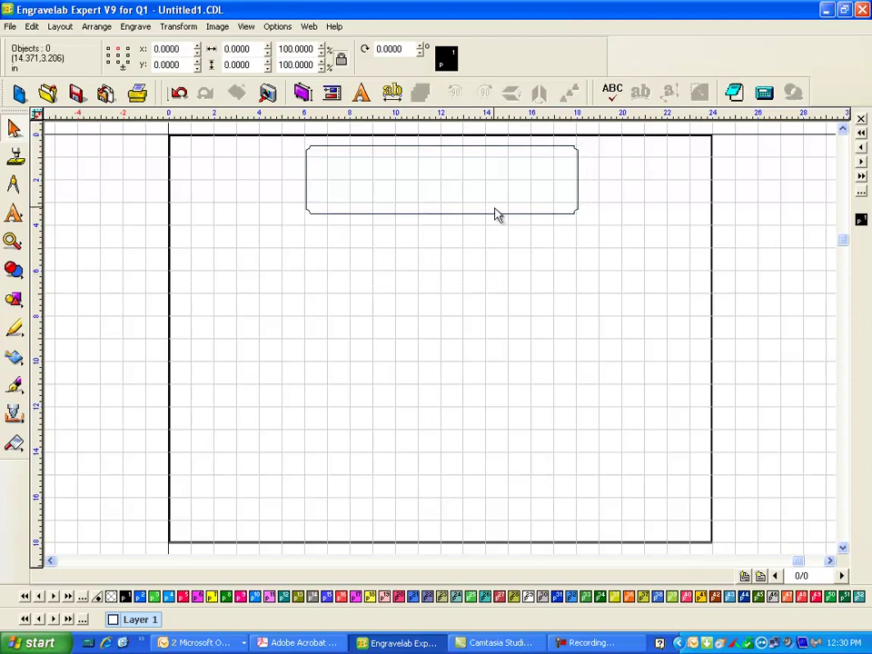
pyautogui.click(494, 212)
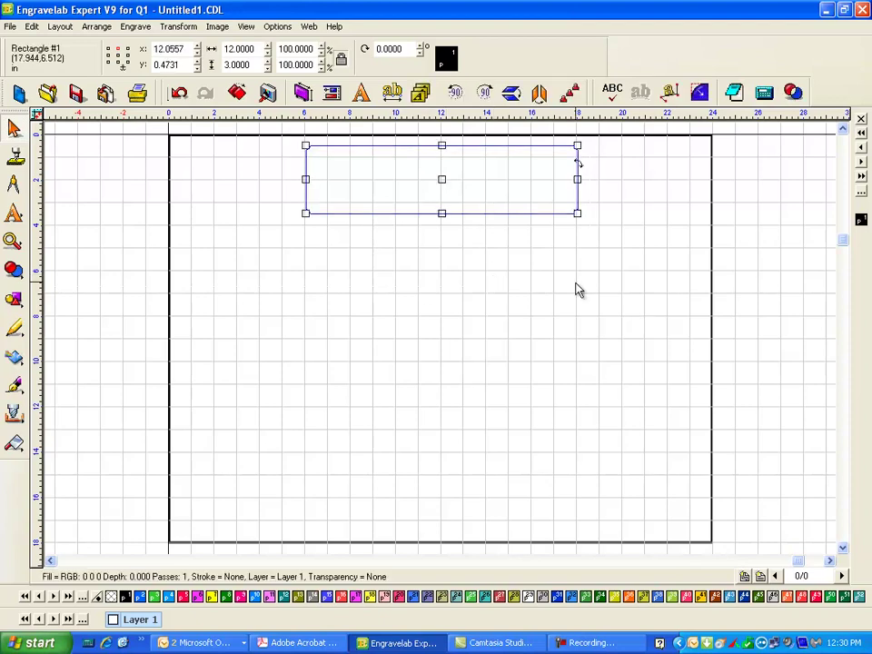
pyautogui.press('p')
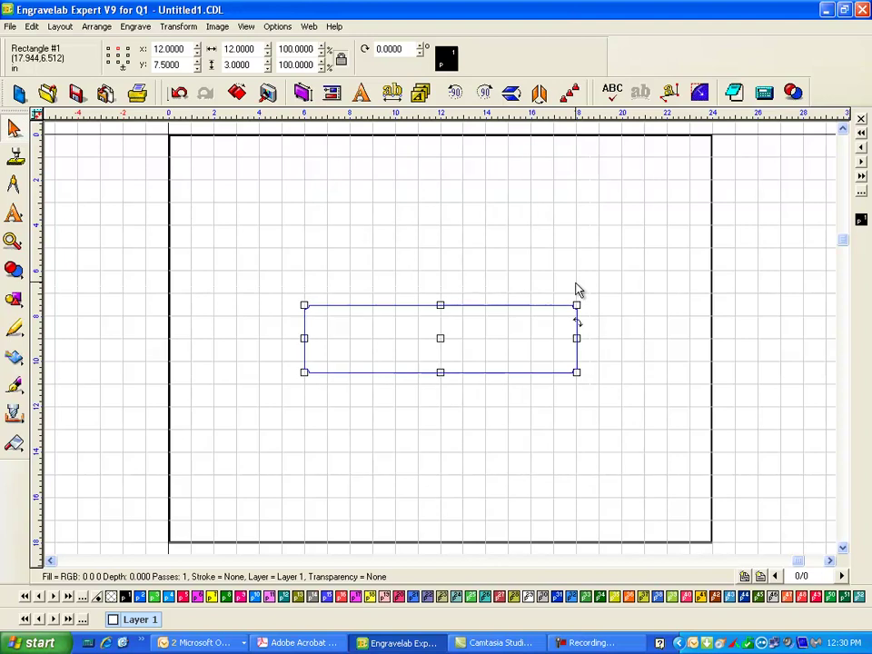
pyautogui.press('Up')
pyautogui.press('Up')
pyautogui.press('Up')
pyautogui.press('Up')
pyautogui.press('Up')
pyautogui.press('Up')
pyautogui.press('Up')
pyautogui.press('Up')
pyautogui.press('Up')
pyautogui.press('Up')
pyautogui.press('Up')
pyautogui.press('Up')
pyautogui.press('Up')
pyautogui.press('Up')
pyautogui.press('Up')
pyautogui.press('Up')
pyautogui.press('Up')
pyautogui.press('Up')
pyautogui.press('Up')
pyautogui.press('Up')
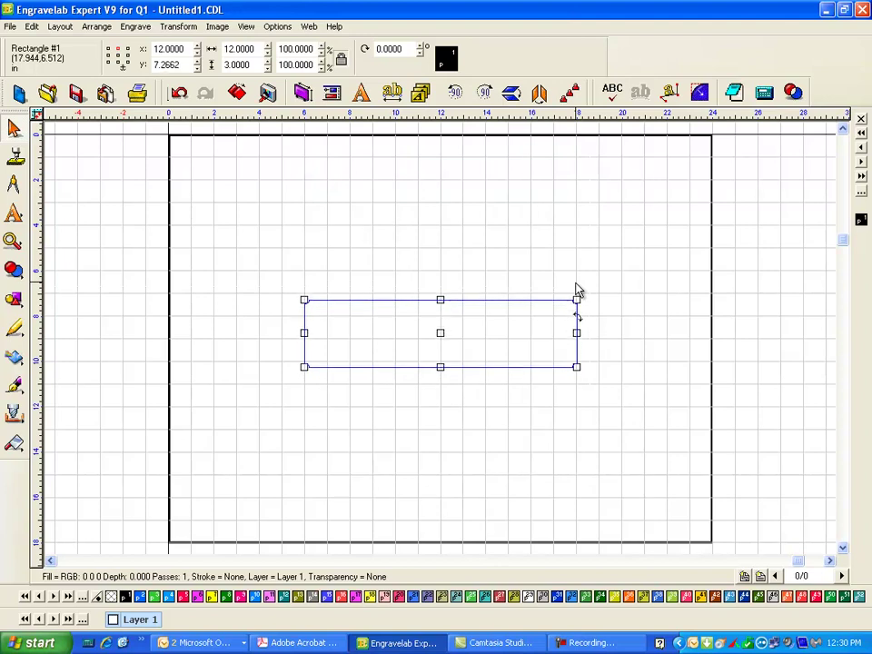
pyautogui.press('Up')
pyautogui.press('Up')
pyautogui.press('Up')
pyautogui.press('Up')
pyautogui.press('Up')
pyautogui.press('Up')
pyautogui.press('Up')
pyautogui.press('Up')
pyautogui.press('Up')
pyautogui.press('Up')
pyautogui.press('Up')
pyautogui.press('Up')
pyautogui.press('Up')
pyautogui.press('Up')
pyautogui.press('Up')
pyautogui.press('Up')
pyautogui.press('Up')
pyautogui.press('Up')
pyautogui.press('Up')
pyautogui.press('Up')
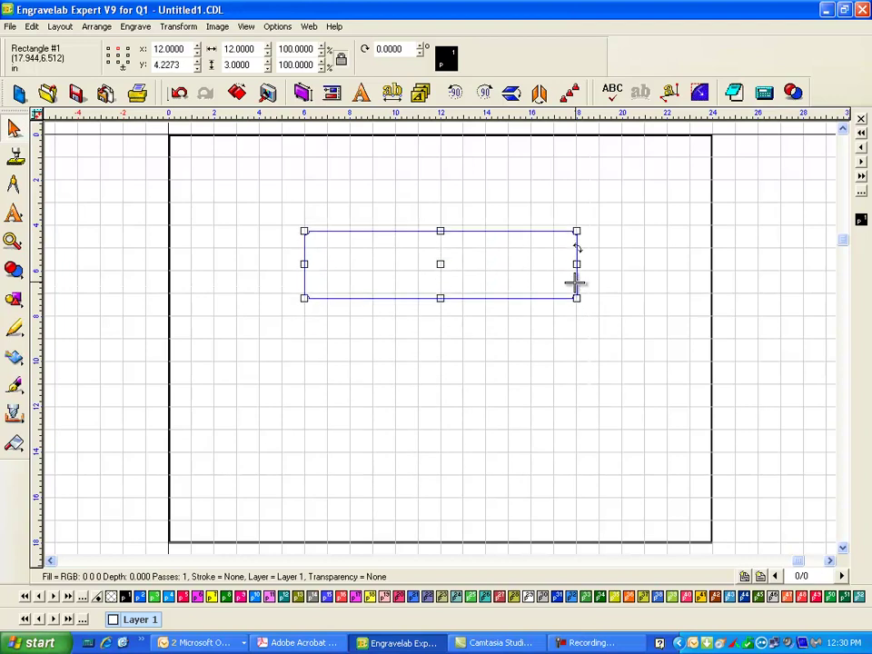
pyautogui.press('Down')
pyautogui.press('Down')
pyautogui.press('Down')
pyautogui.press('Down')
pyautogui.press('Down')
pyautogui.press('Down')
pyautogui.press('Down')
pyautogui.press('Down')
pyautogui.press('Down')
pyautogui.press('Down')
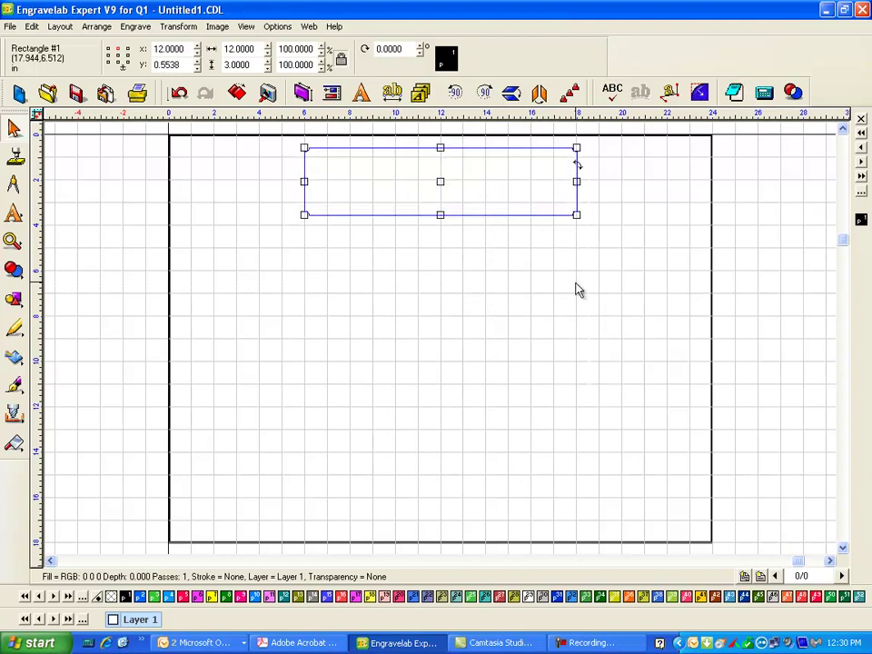
pyautogui.click(471, 245)
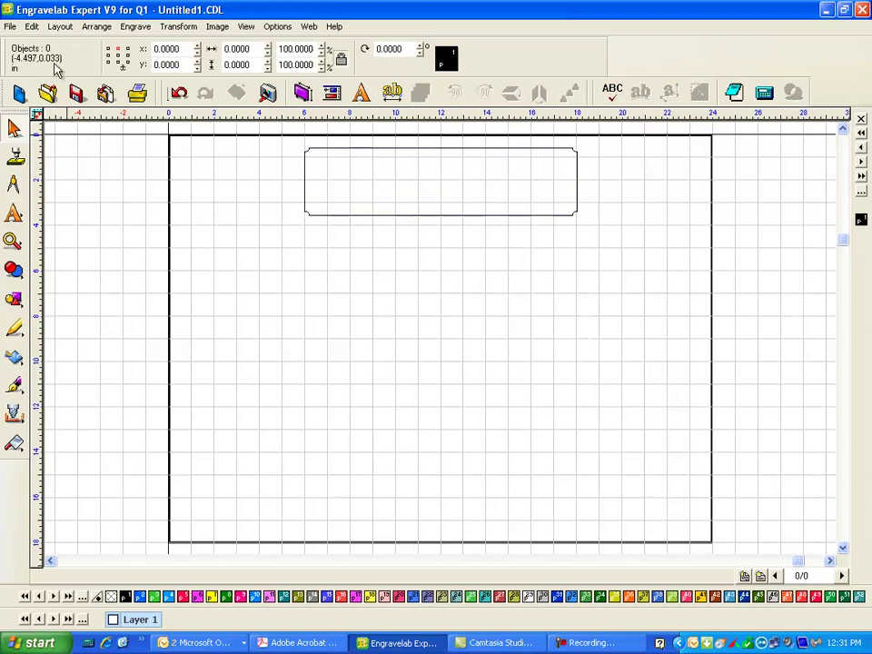
pyautogui.click(11, 28)
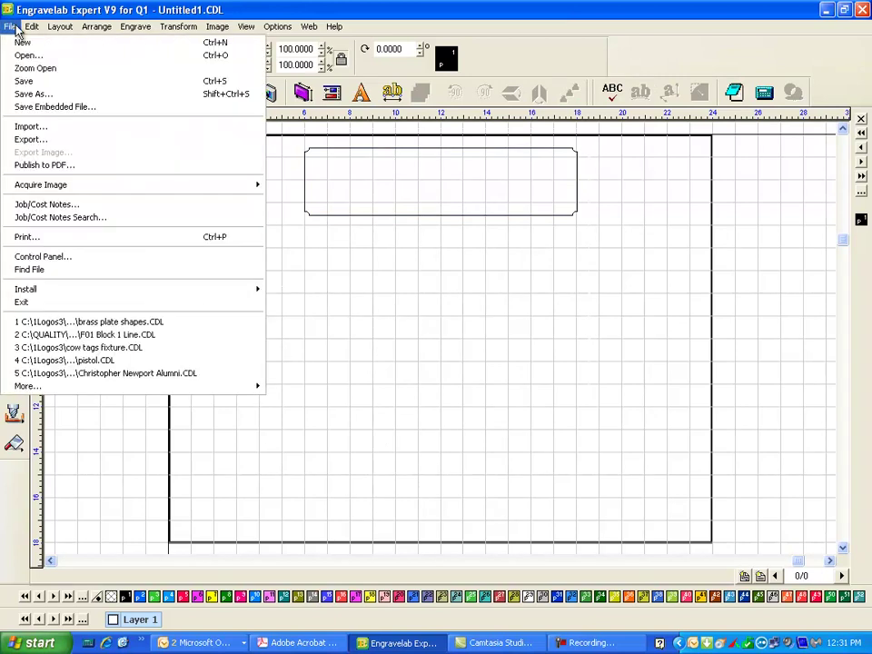
pyautogui.click(387, 165)
pyautogui.click(395, 148)
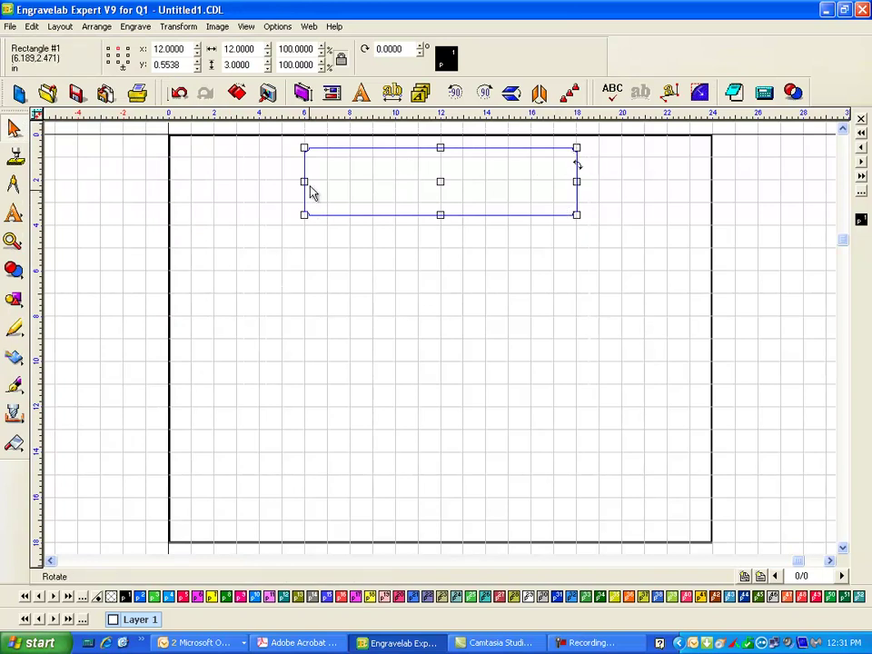
pyautogui.click(650, 182)
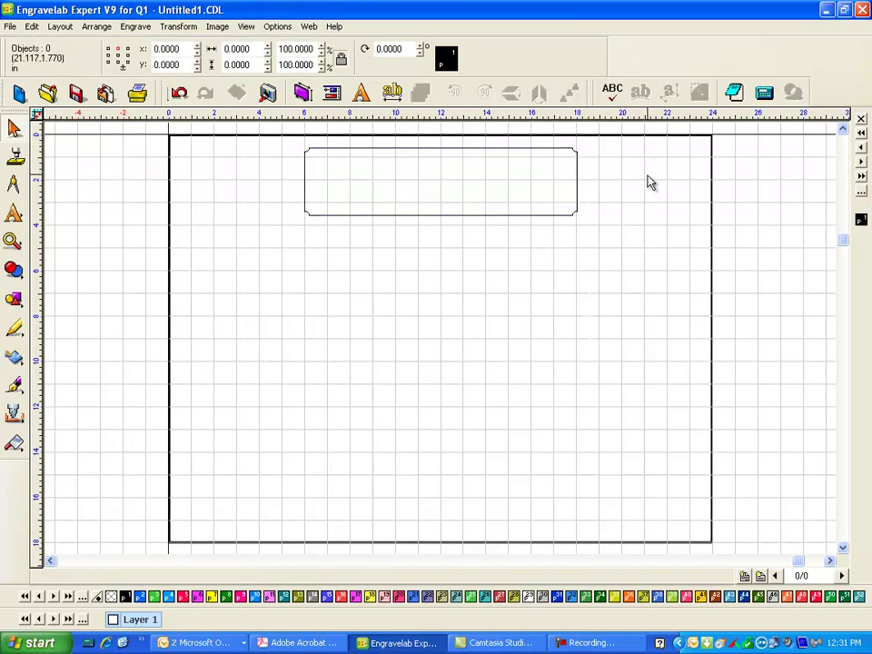
# Step: Start an import filtered to CADlink Drawing (*.cdl) files
pyautogui.click(11, 27)
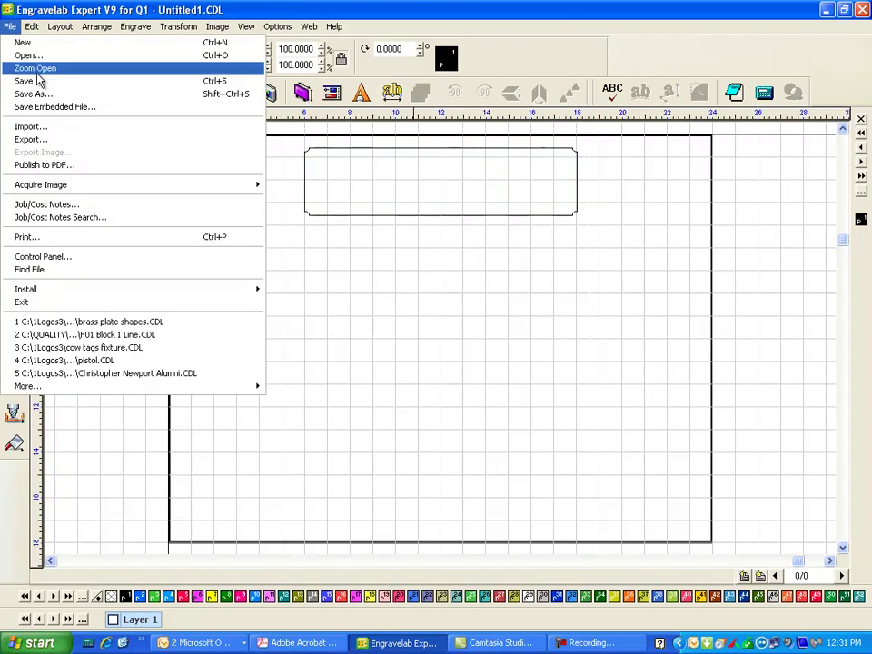
pyautogui.click(66, 128)
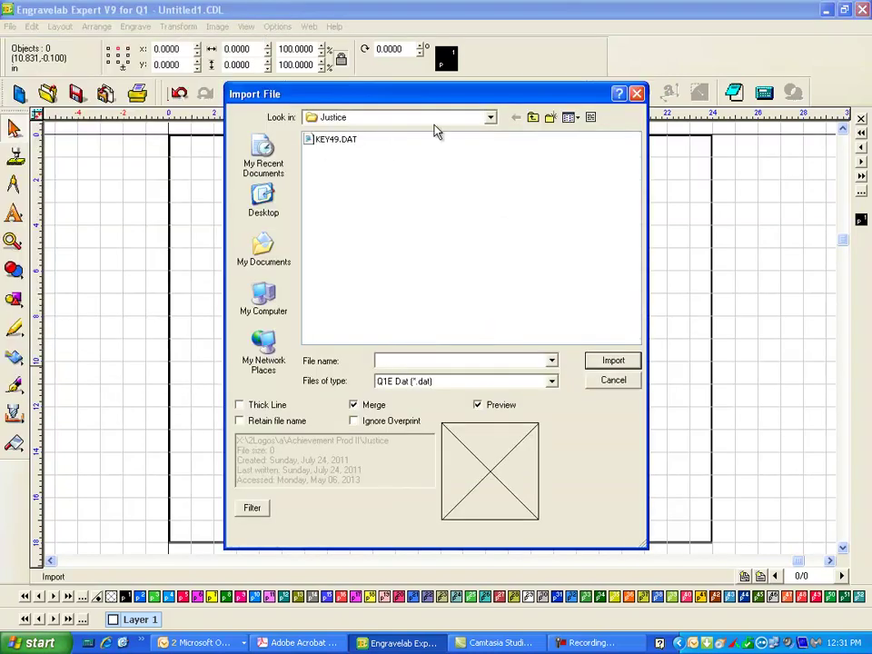
pyautogui.click(551, 381)
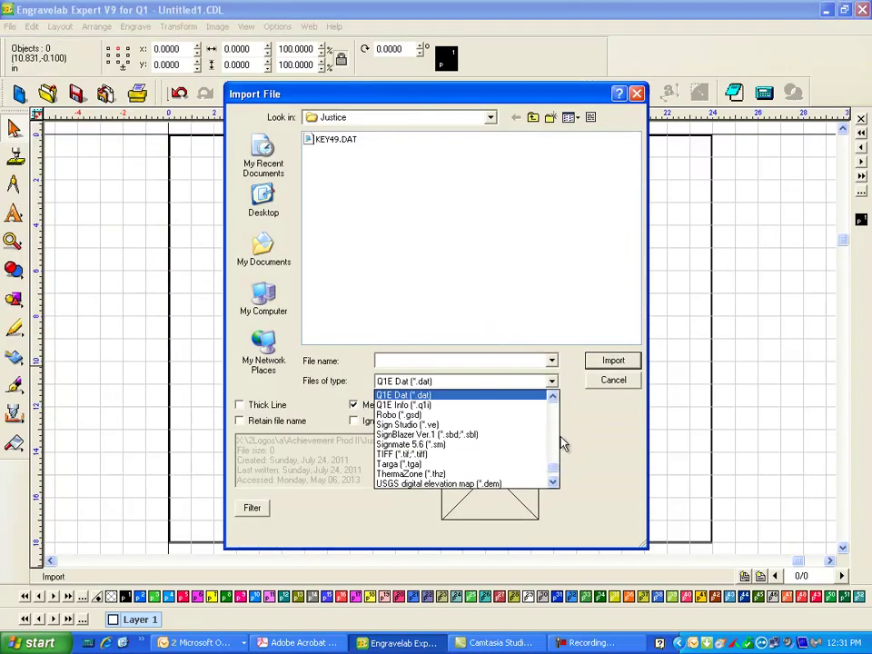
pyautogui.moveTo(554, 468); pyautogui.dragTo(553, 433)
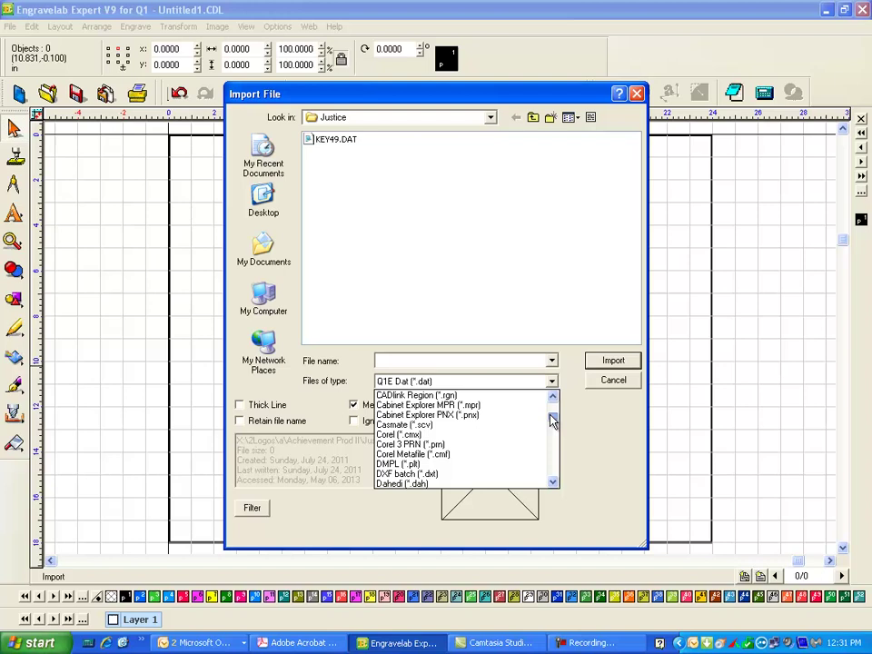
pyautogui.scroll(1, 552, 420)
pyautogui.click(438, 397)
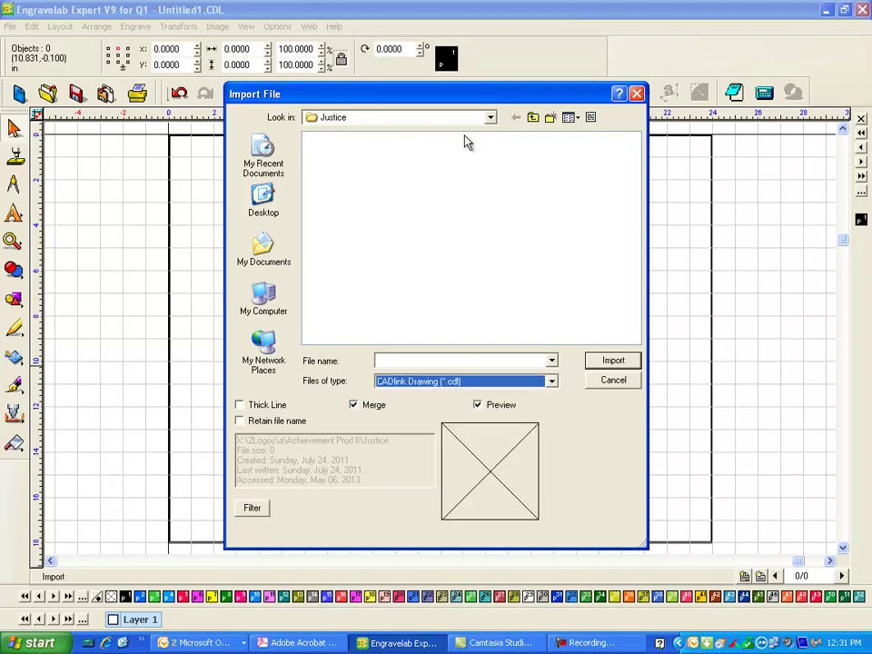
# Step: Browse to the C:\1Logos3\temp folder in the import dialog
pyautogui.click(533, 118)
pyautogui.click(533, 118)
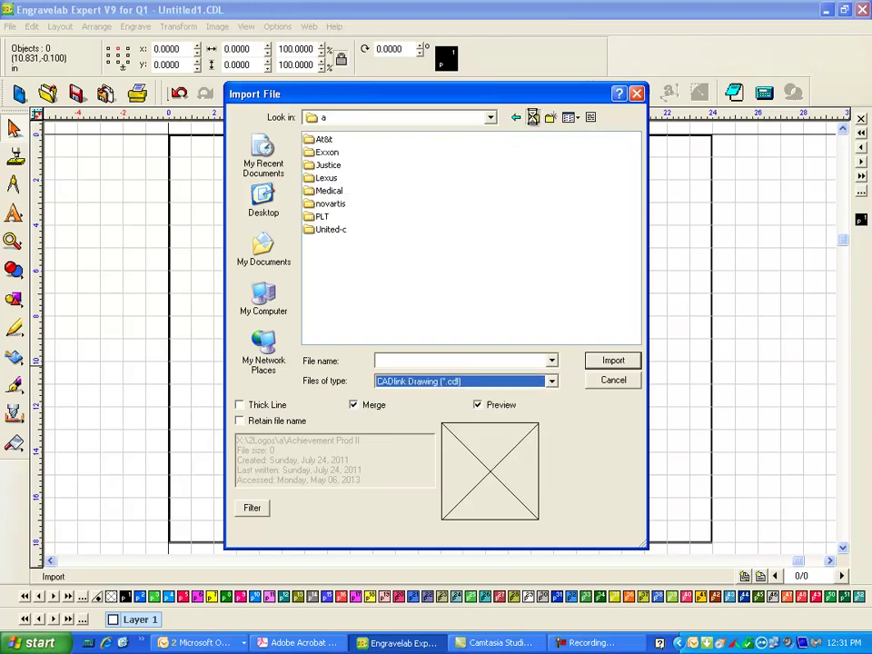
pyautogui.click(532, 118)
pyautogui.click(532, 118)
pyautogui.click(534, 118)
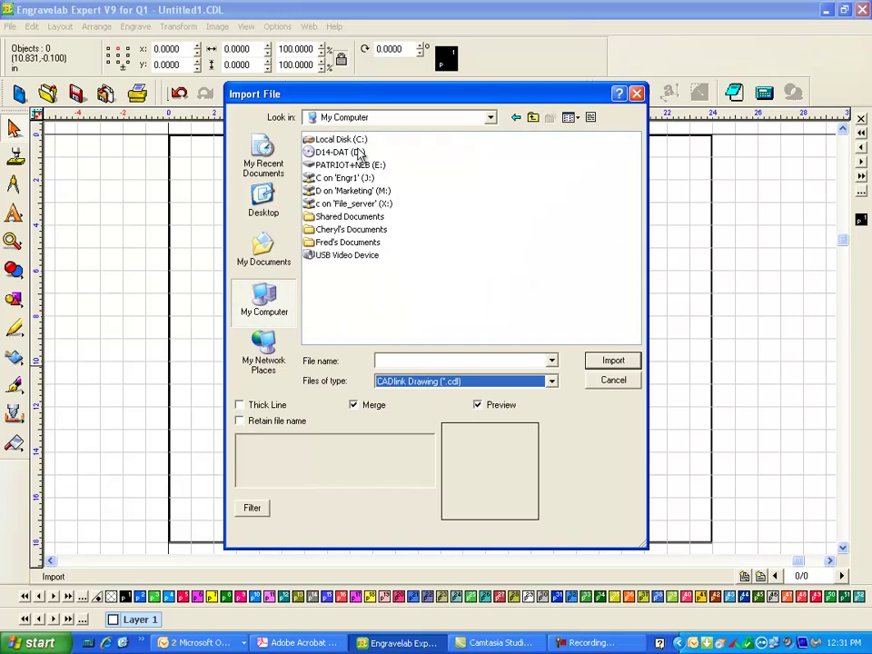
pyautogui.doubleClick(336, 139)
pyautogui.doubleClick(331, 152)
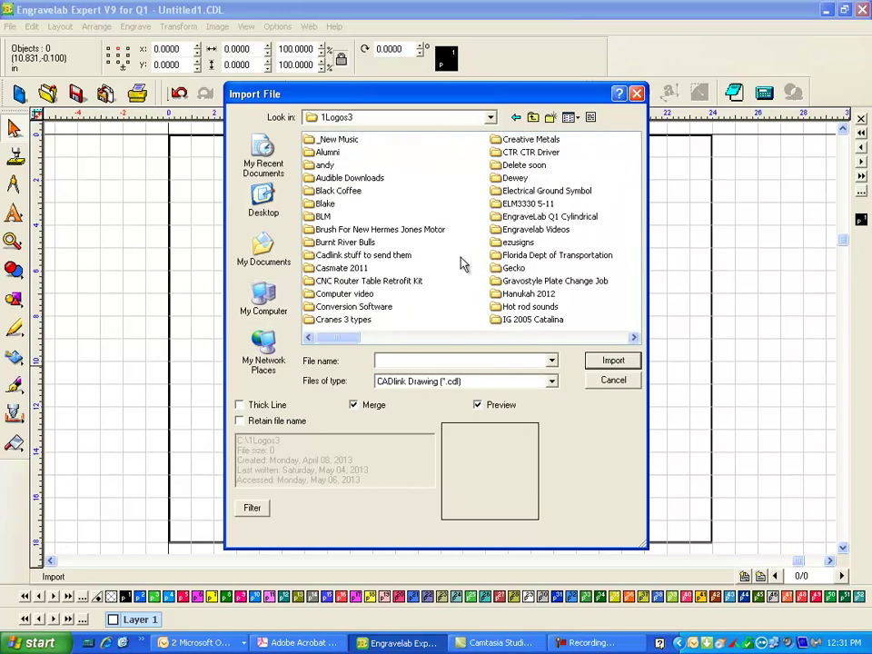
pyautogui.click(512, 257)
pyautogui.press('t')
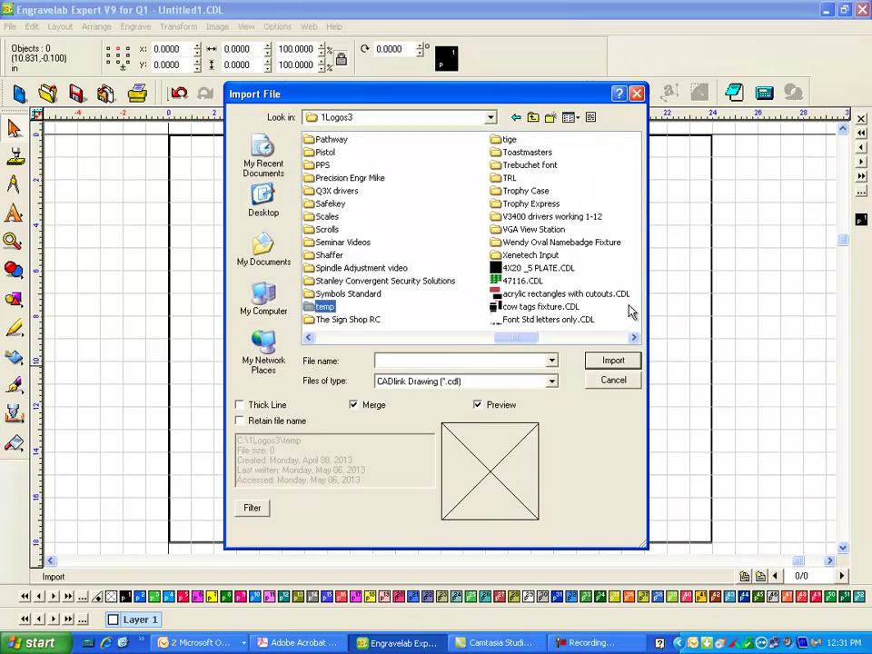
pyautogui.doubleClick(329, 307)
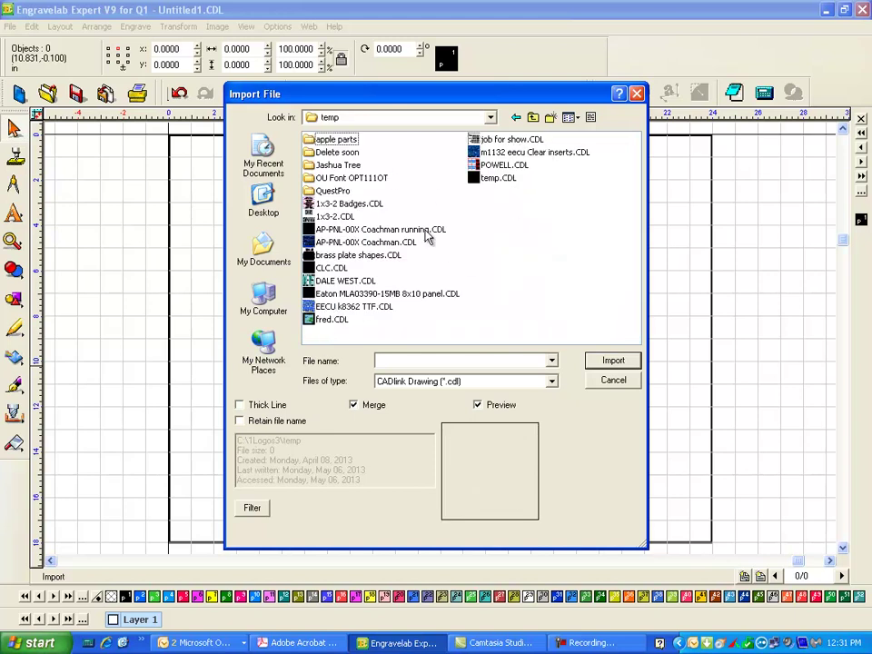
# Step: List the files by date in details view and import brass plate shapes.CDL
pyautogui.click(581, 118)
pyautogui.click(584, 186)
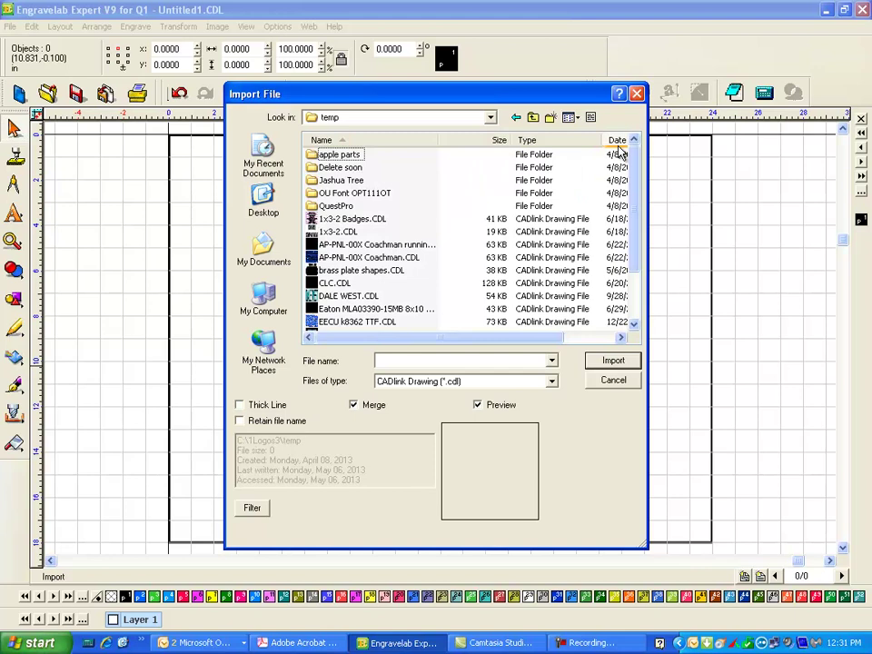
pyautogui.click(619, 141)
pyautogui.doubleClick(360, 156)
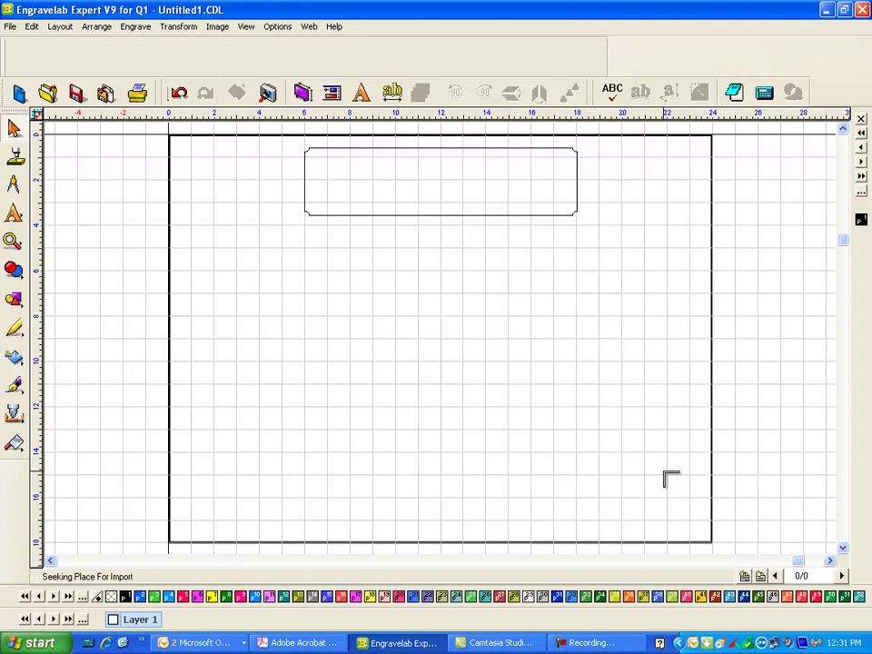
# Step: Place the imported brass plate in the sheet's upper-left area and zoom in on it
pyautogui.click(691, 413)
pyautogui.scroll(-5, 444, 346)
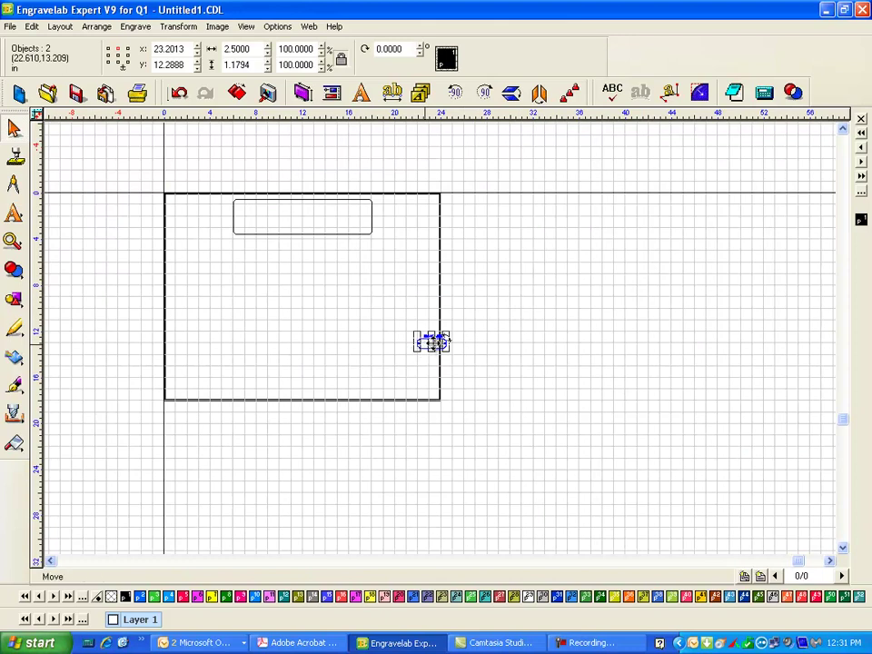
pyautogui.moveTo(432, 342); pyautogui.dragTo(212, 254)
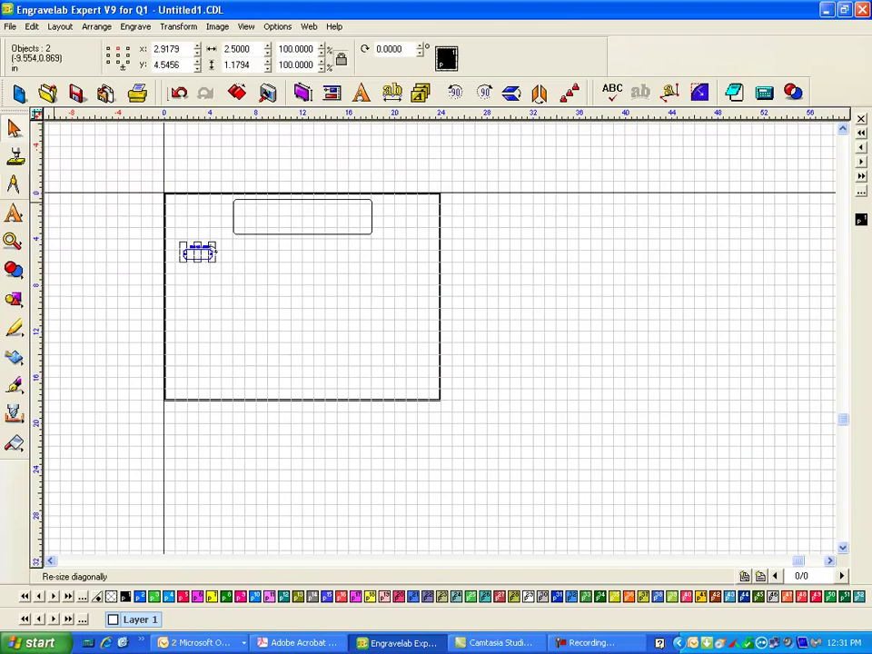
pyautogui.click(13, 241)
pyautogui.click(58, 245)
pyautogui.moveTo(142, 220); pyautogui.dragTo(282, 291)
# Step: Delete the sample text from the small plate and select the plate outline
pyautogui.moveTo(127, 211); pyautogui.dragTo(509, 295)
pyautogui.press('Delete')
pyautogui.press('F4')
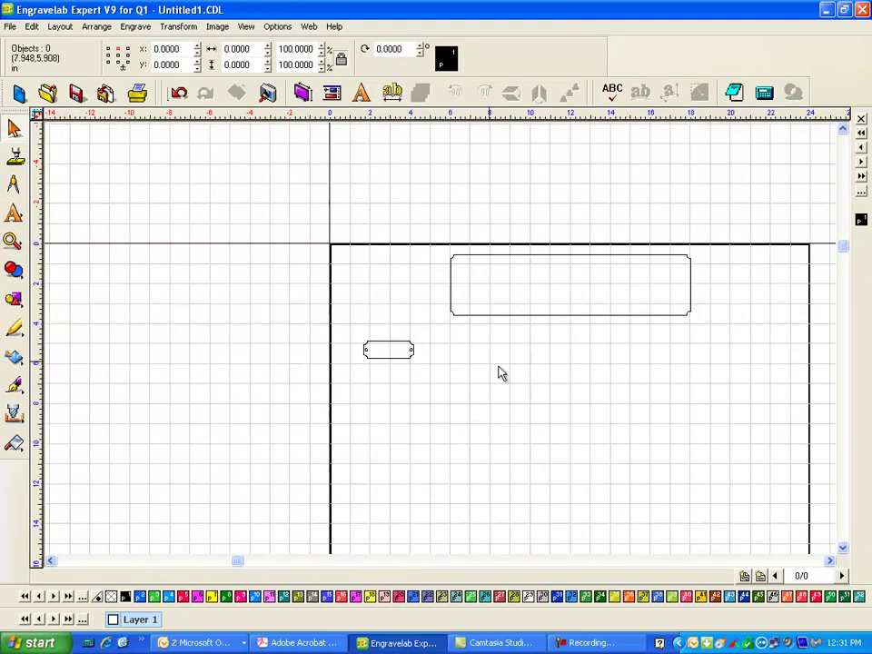
pyautogui.moveTo(317, 322); pyautogui.dragTo(519, 433)
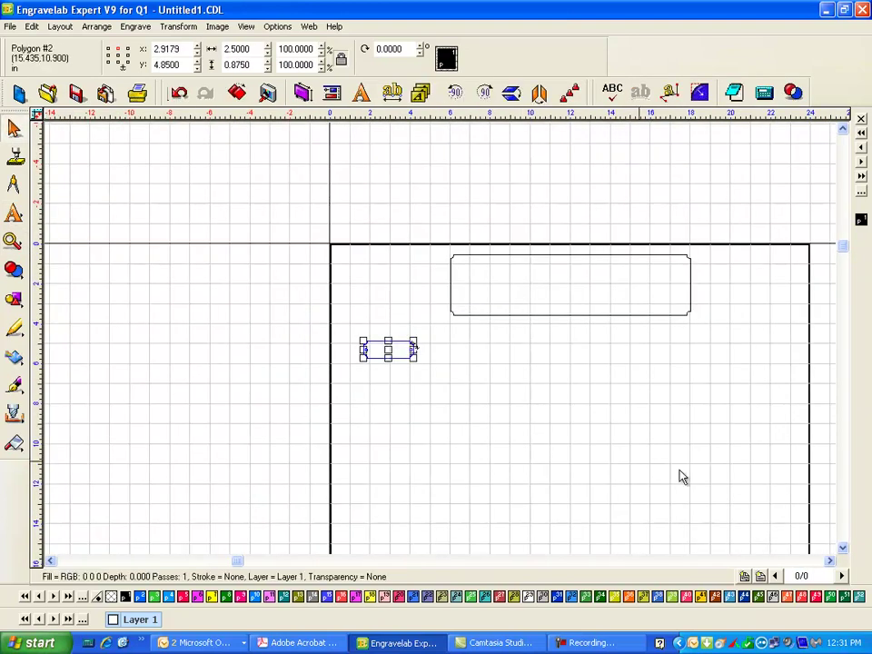
pyautogui.click(843, 547)
pyautogui.click(843, 548)
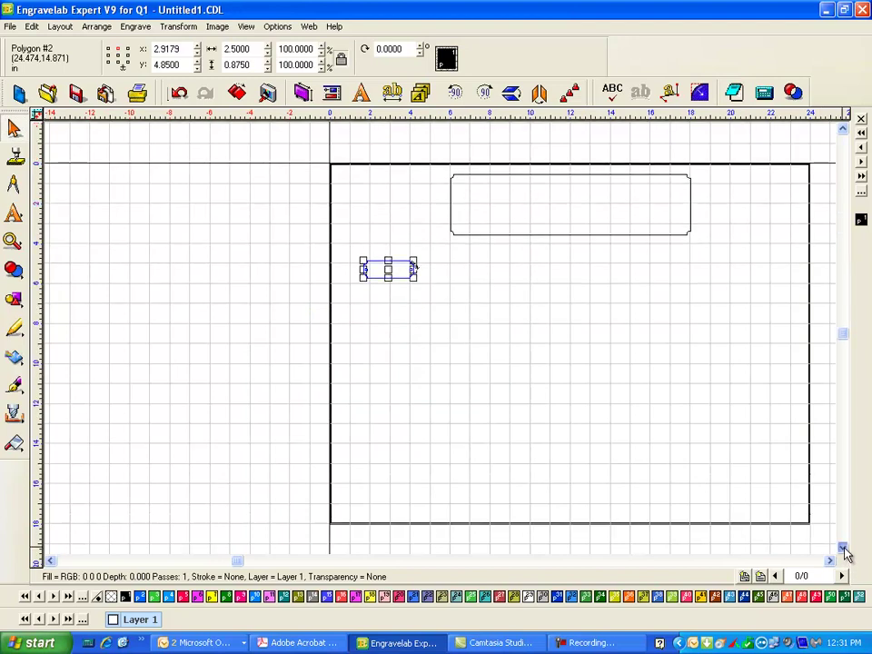
# Step: Start an array of the selected plate with six copies across in one row
pyautogui.click(570, 92)
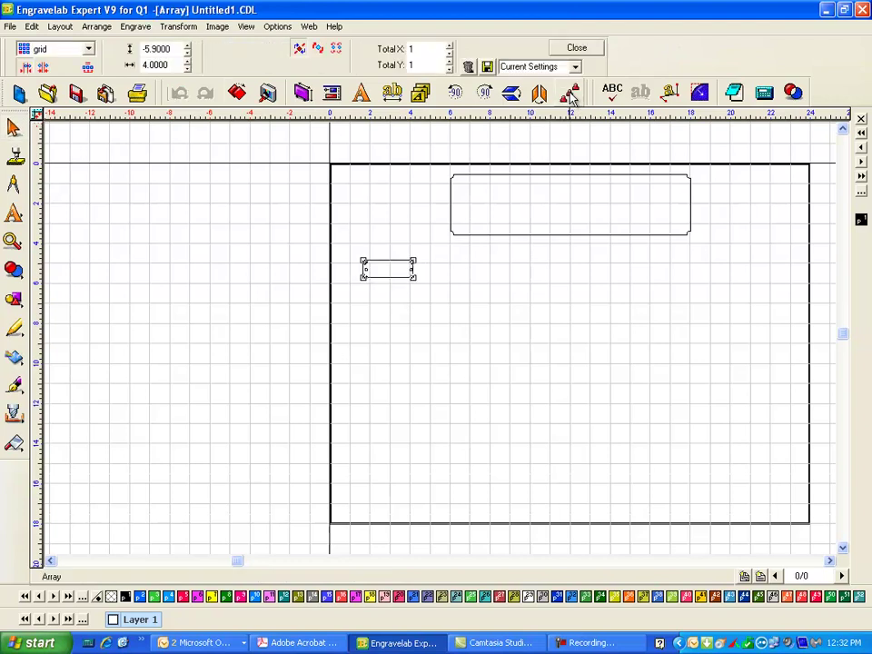
pyautogui.click(27, 69)
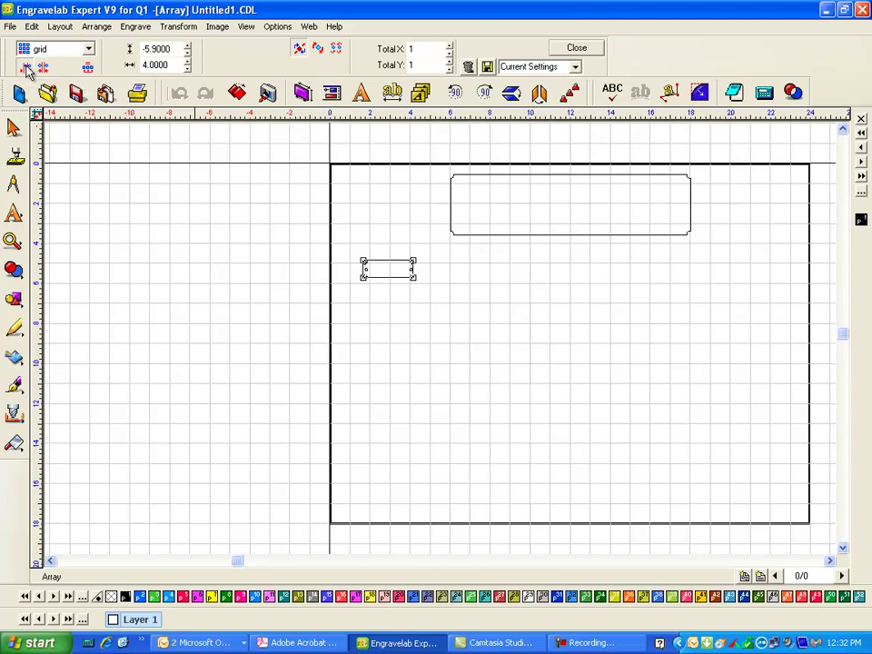
pyautogui.click(188, 54)
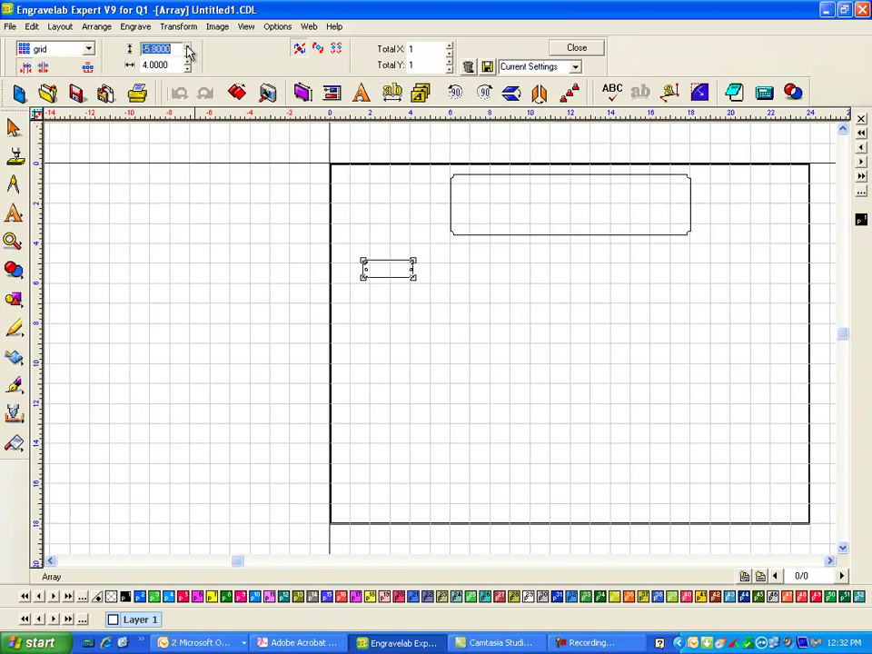
pyautogui.click(189, 54)
pyautogui.click(189, 54)
pyautogui.click(449, 50)
pyautogui.click(448, 49)
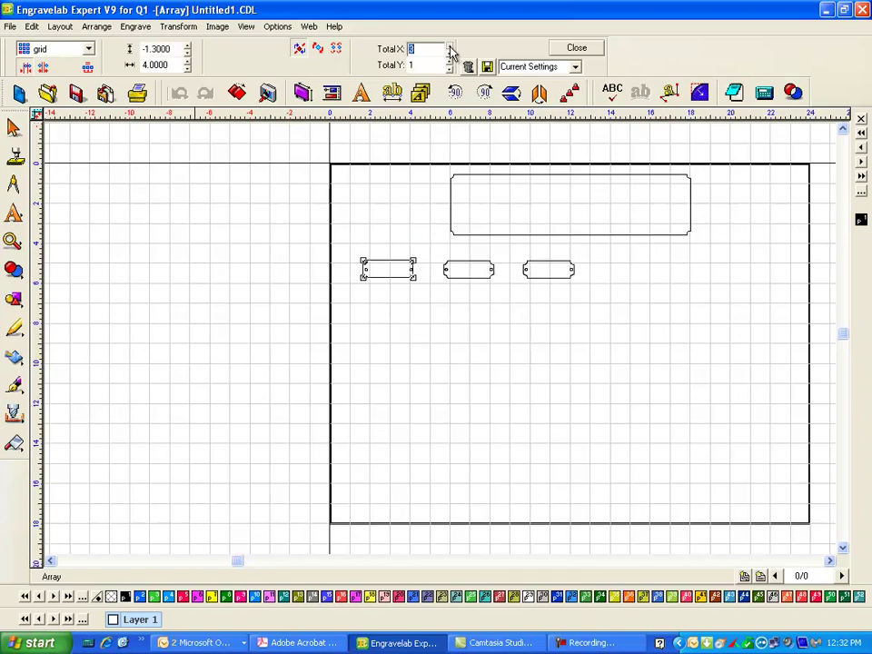
pyautogui.click(449, 49)
pyautogui.click(449, 49)
pyautogui.click(449, 49)
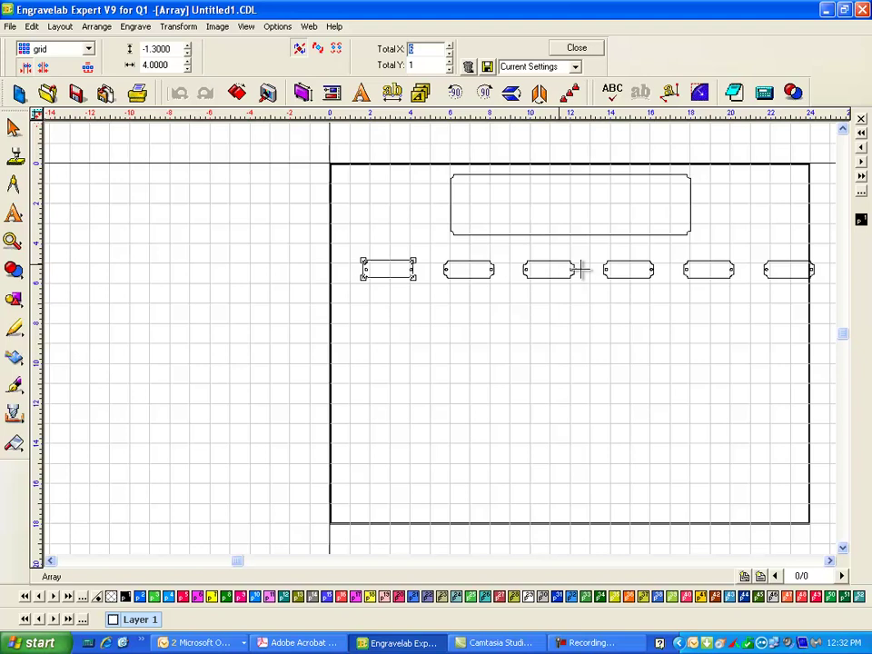
# Step: Set the horizontal spacing between the plate copies to 3.75 in
pyautogui.click(187, 69)
pyautogui.click(187, 69)
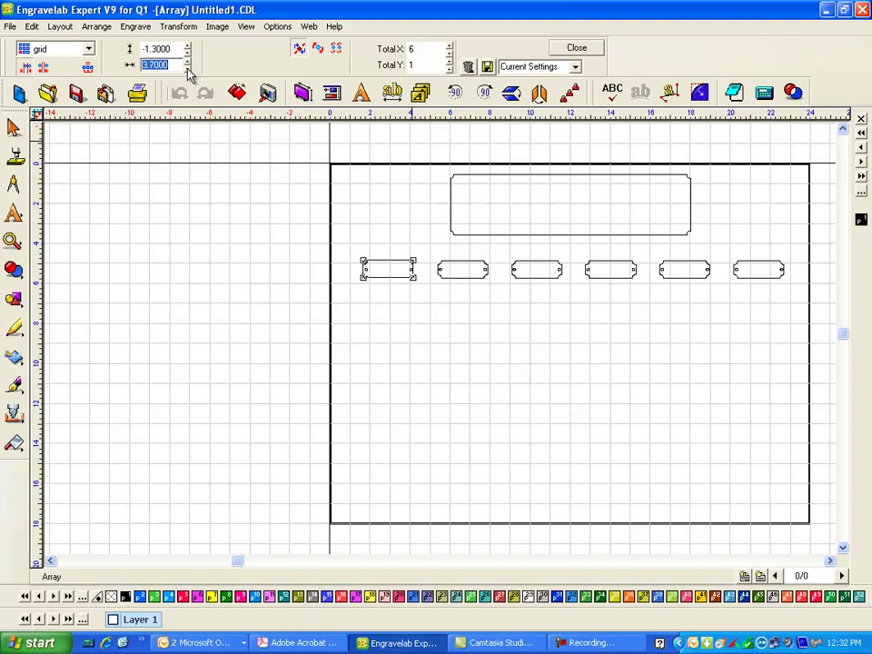
pyautogui.click(188, 69)
pyautogui.click(187, 69)
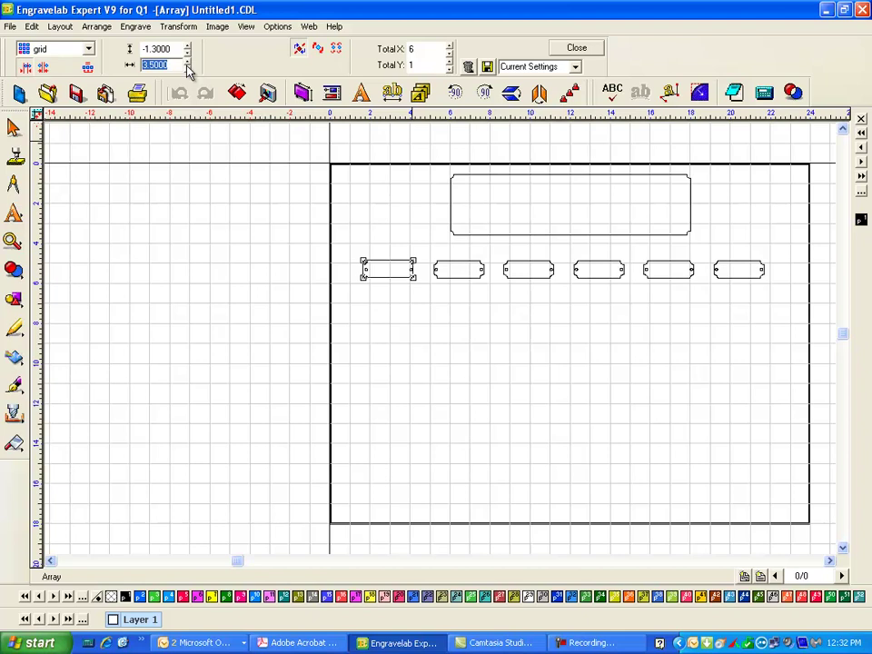
pyautogui.click(187, 62)
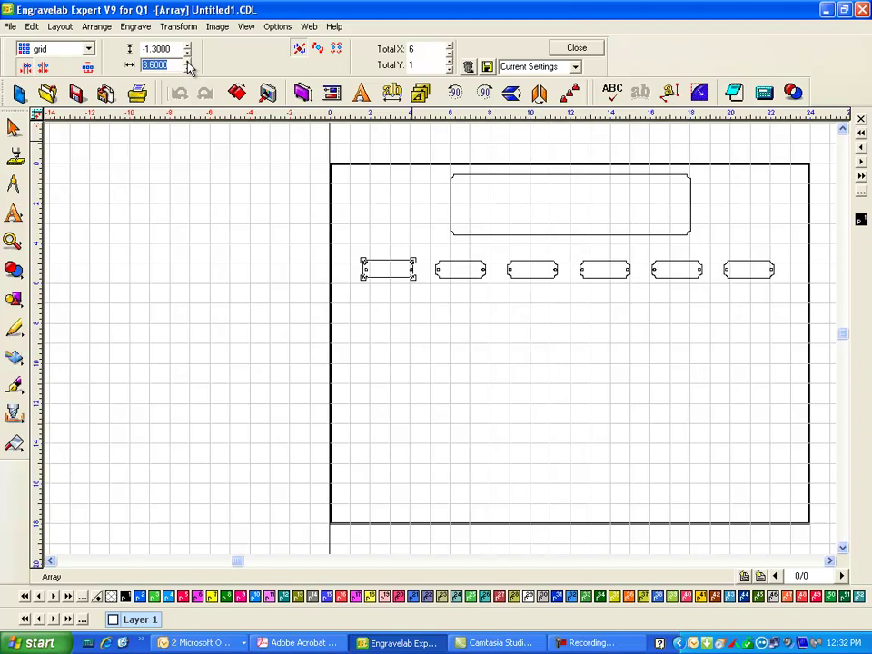
pyautogui.click(188, 62)
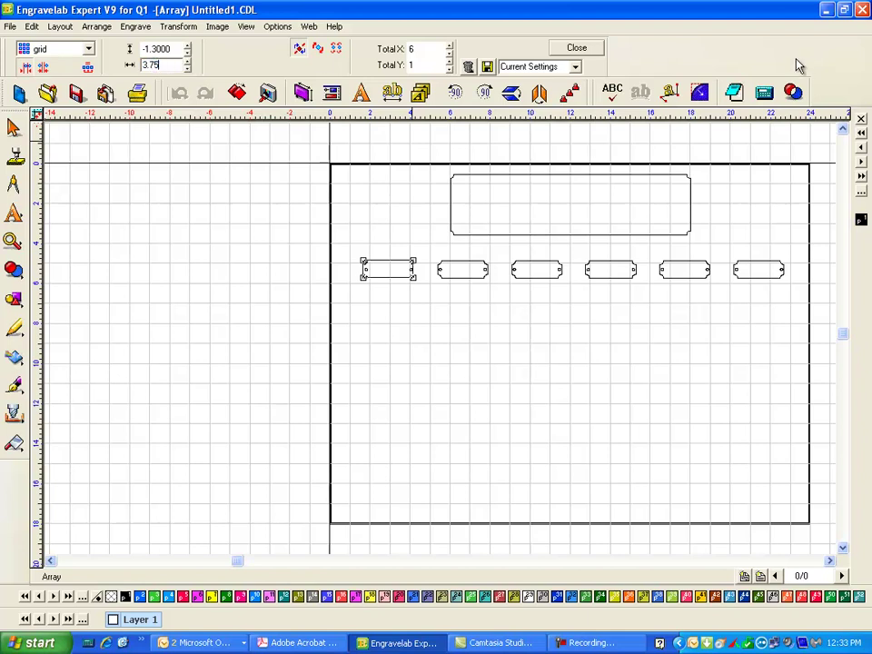
pyautogui.press('Return')
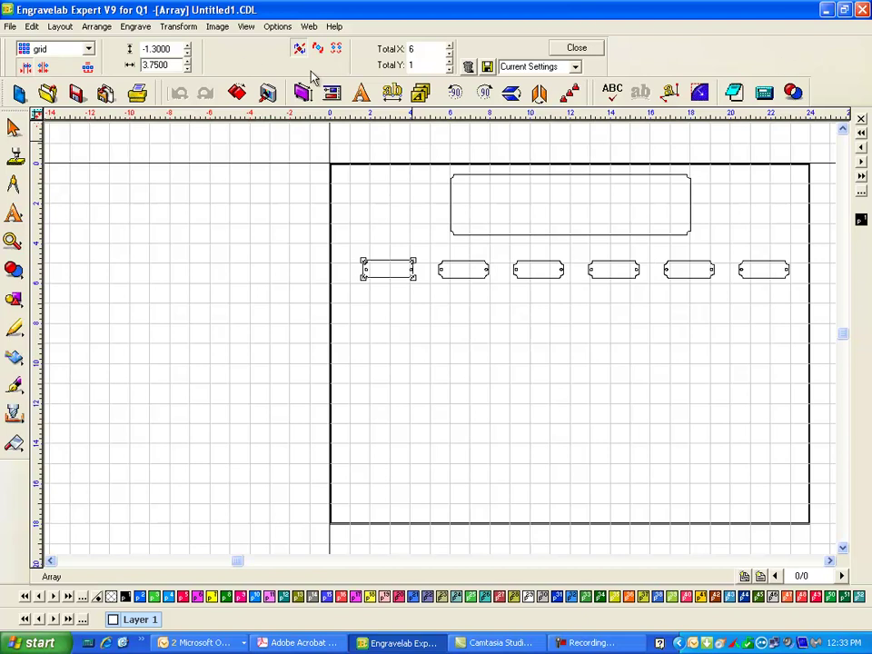
# Step: Raise the array's Total Y to 14 rows of plates
pyautogui.click(449, 62)
pyautogui.click(450, 62)
pyautogui.click(450, 62)
pyautogui.click(449, 62)
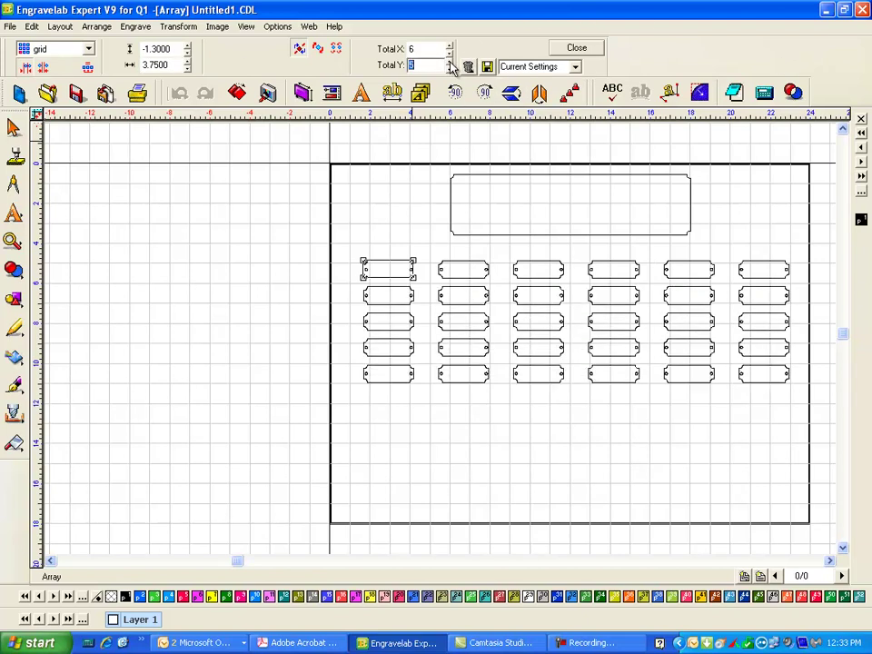
pyautogui.click(450, 62)
pyautogui.click(449, 63)
pyautogui.click(450, 63)
pyautogui.click(450, 62)
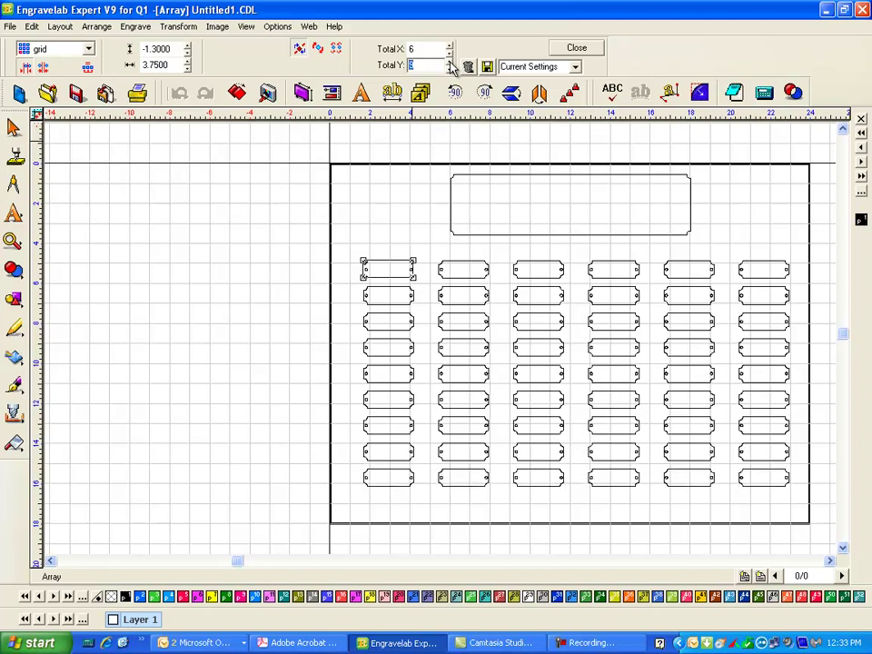
pyautogui.click(450, 63)
pyautogui.click(450, 63)
pyautogui.click(450, 63)
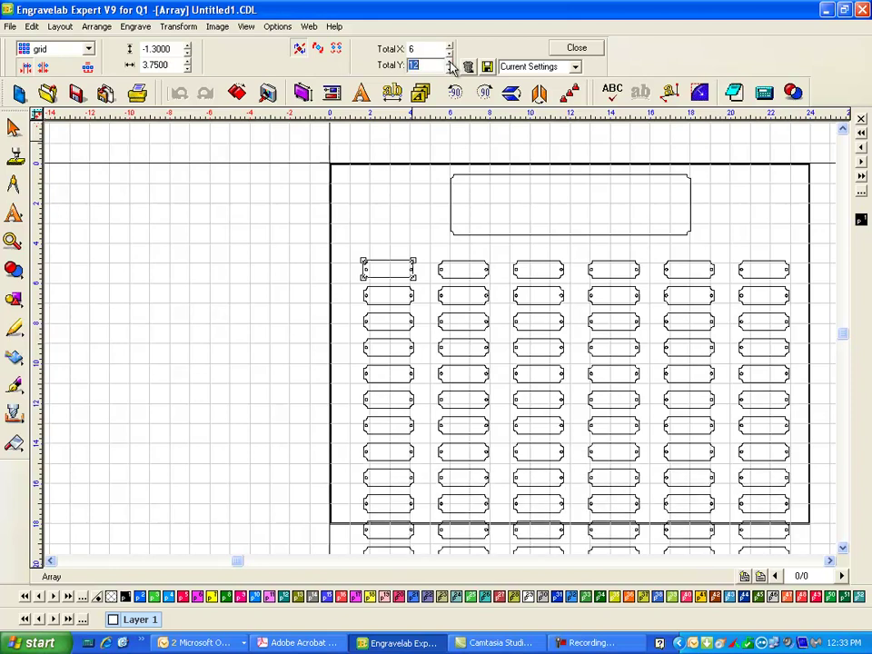
pyautogui.click(450, 63)
pyautogui.click(450, 63)
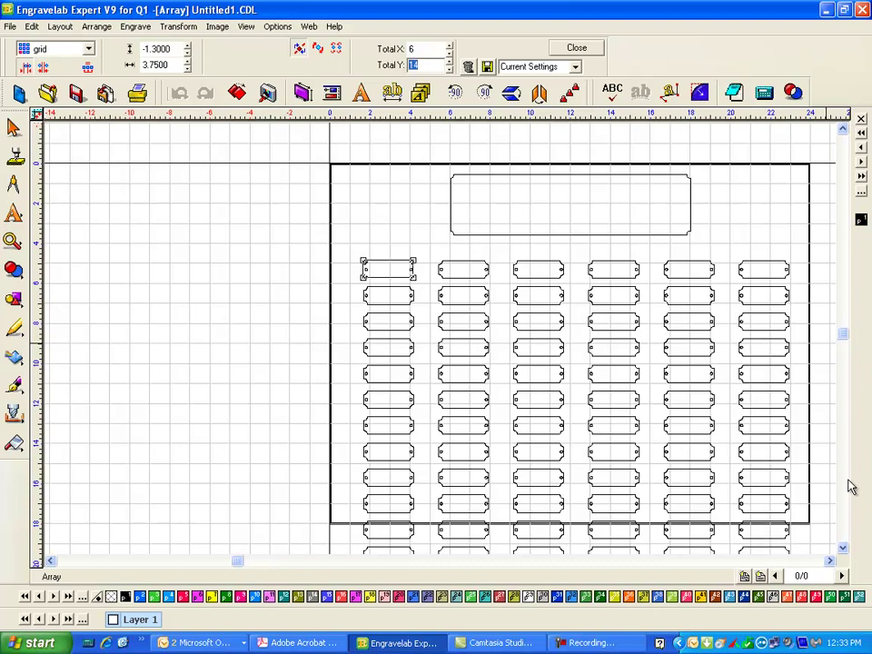
# Step: Set the vertical row spacing of the array to -1.1 in
pyautogui.scroll(-1, 845, 372)
pyautogui.scroll(-1, 845, 386)
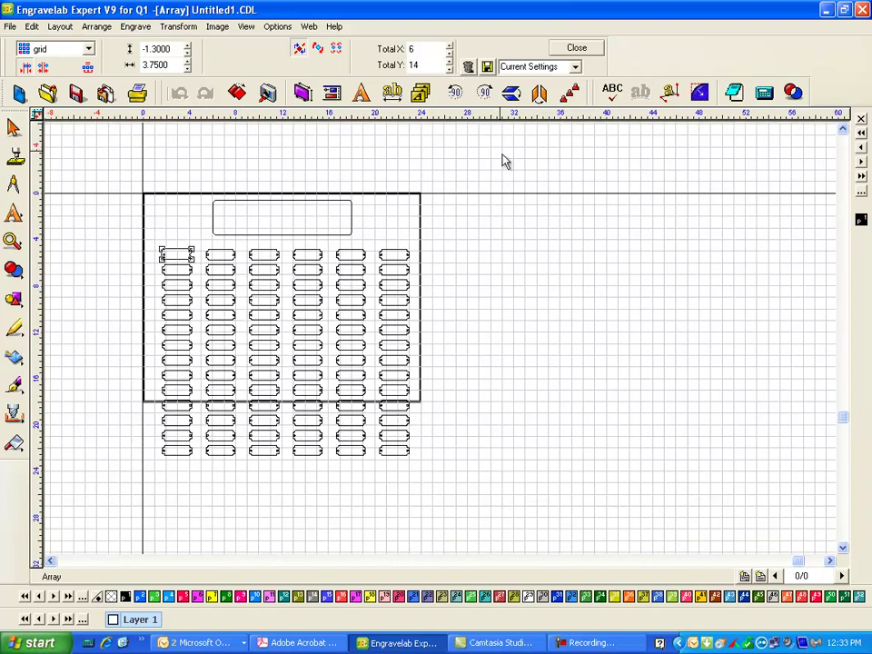
pyautogui.click(188, 48)
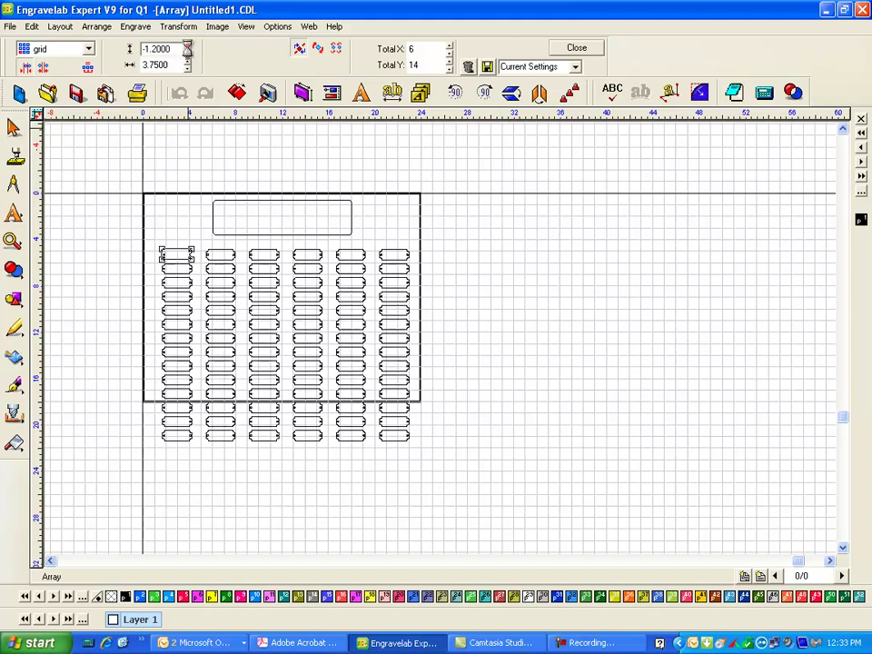
pyautogui.click(187, 48)
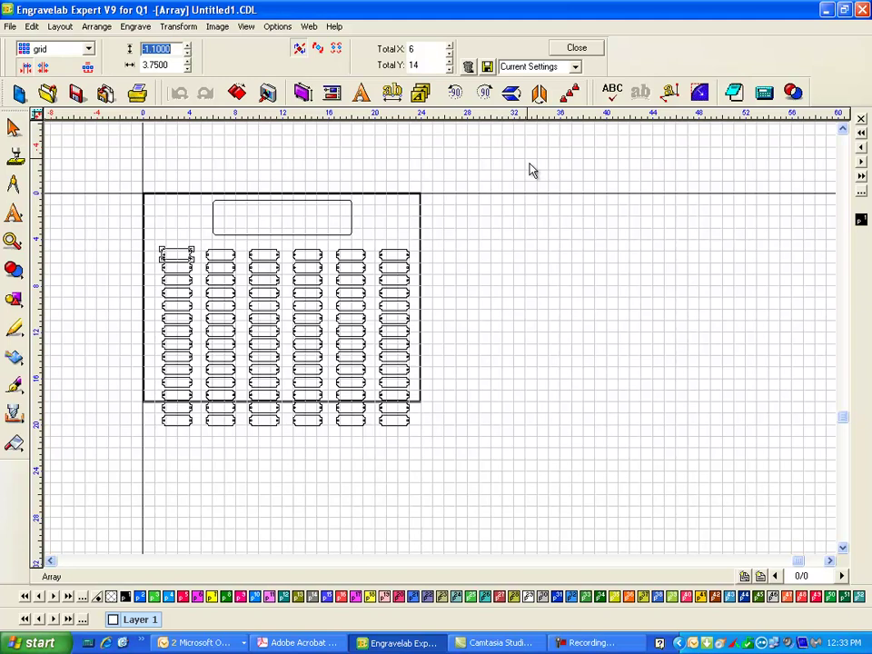
# Step: Discard the array copies and resize the sheet to 18 in wide by 24 in high
pyautogui.click(577, 47)
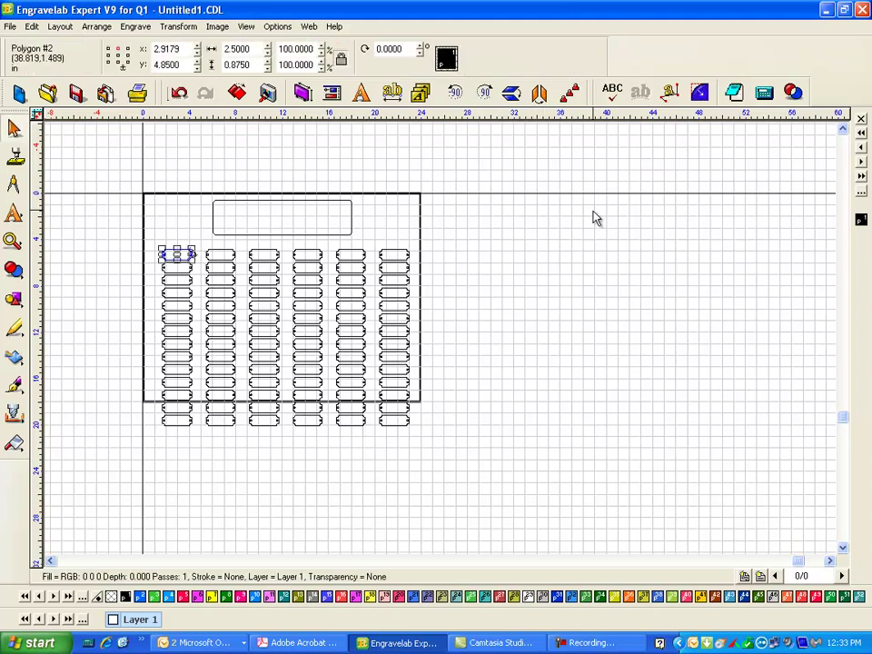
pyautogui.hotkey('ctrl', 'z')
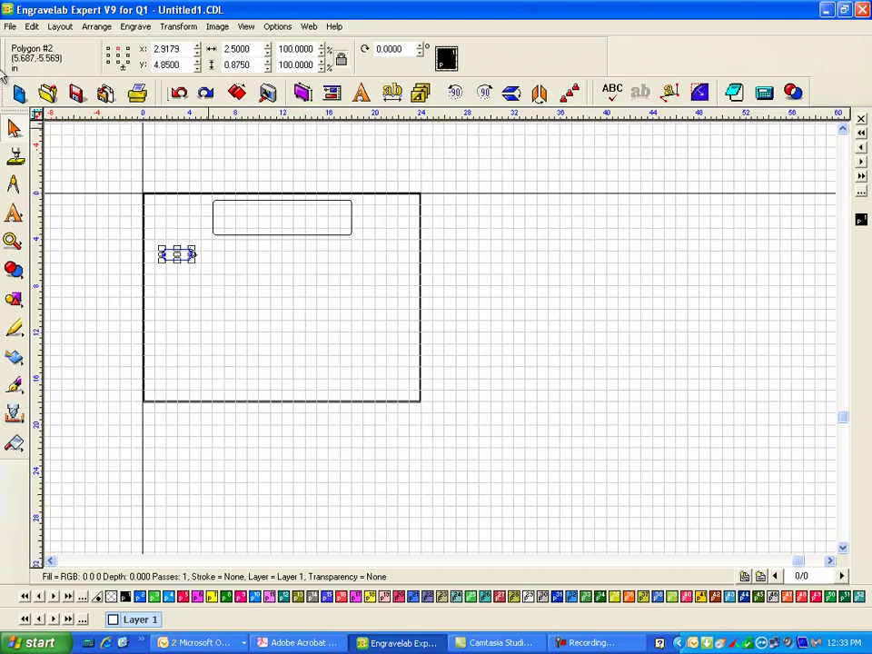
pyautogui.click(93, 27)
pyautogui.moveTo(60, 26)
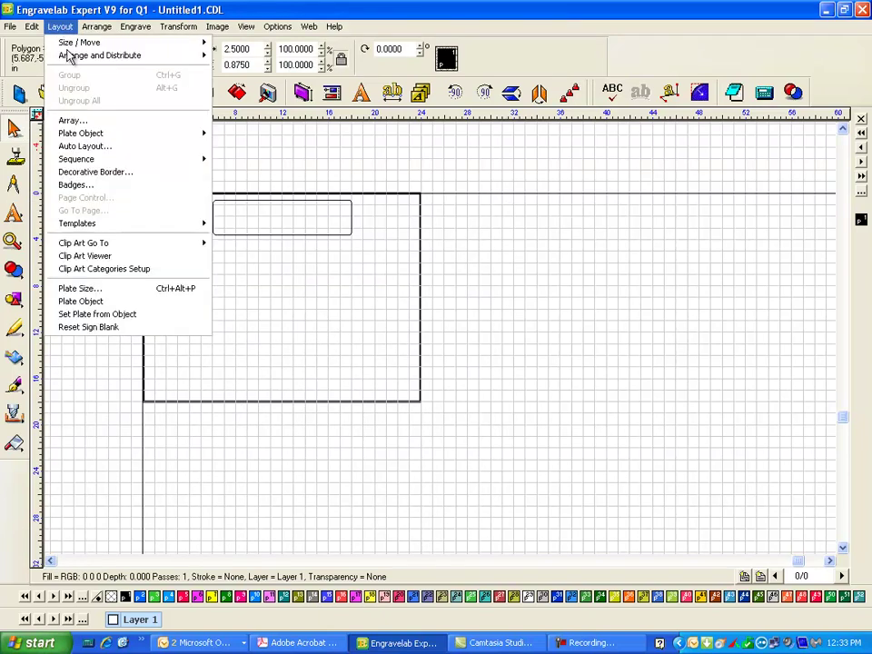
pyautogui.click(106, 291)
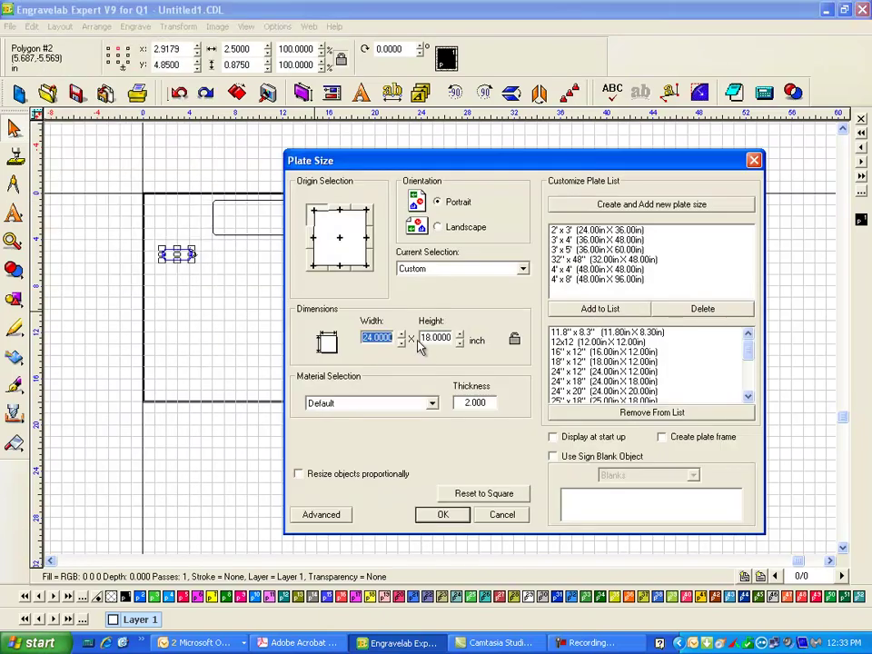
pyautogui.click(378, 337)
pyautogui.doubleClick(378, 338)
pyautogui.write('18')
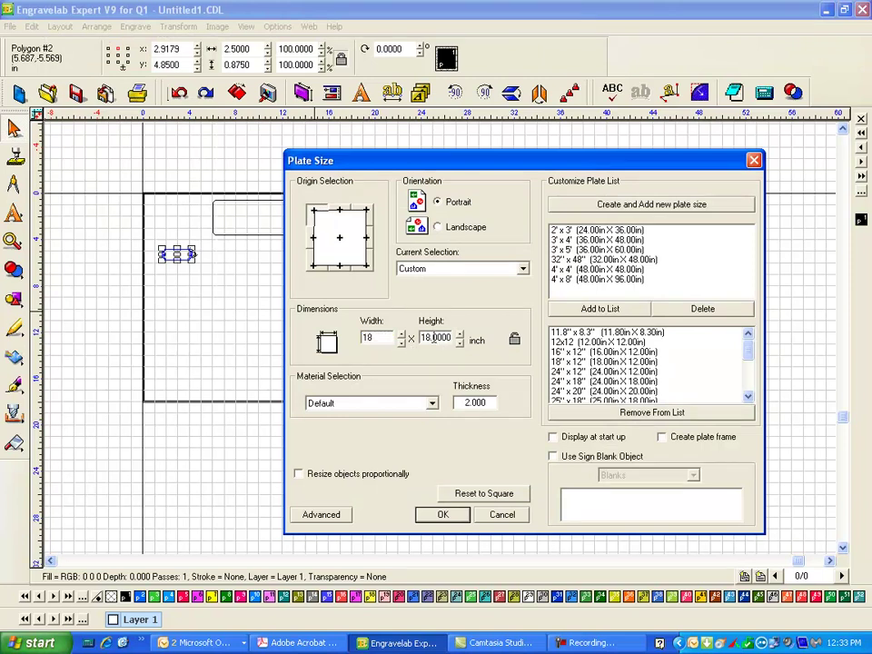
pyautogui.press('Tab')
pyautogui.write('24')
pyautogui.click(445, 514)
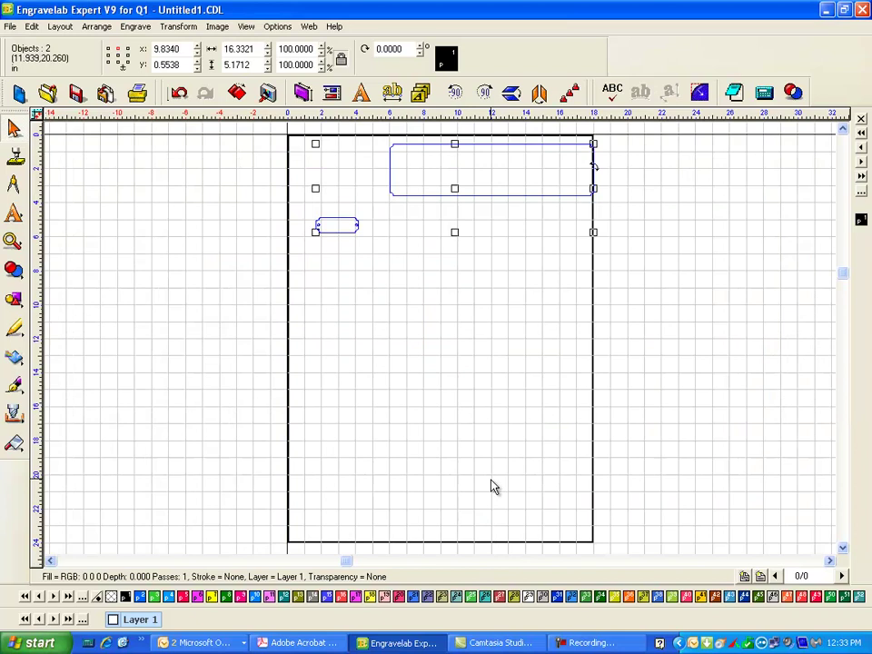
# Step: Select the header rectangle and centre it on the portrait page at x 9
pyautogui.click(661, 293)
pyautogui.click(476, 192)
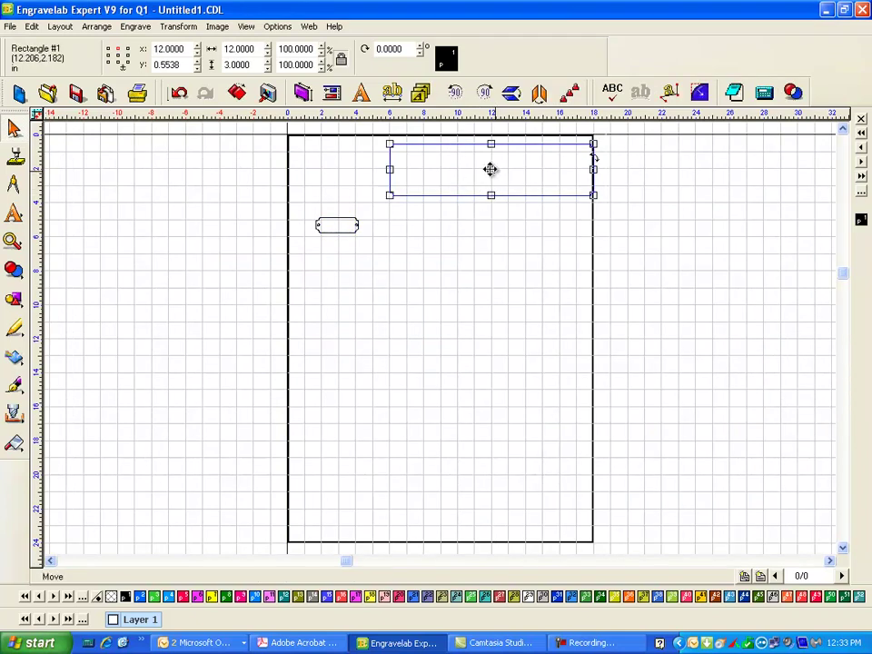
pyautogui.moveTo(491, 169)
pyautogui.mouseDown()
pyautogui.moveTo(430, 177)
pyautogui.moveTo(436, 170)
pyautogui.mouseUp()
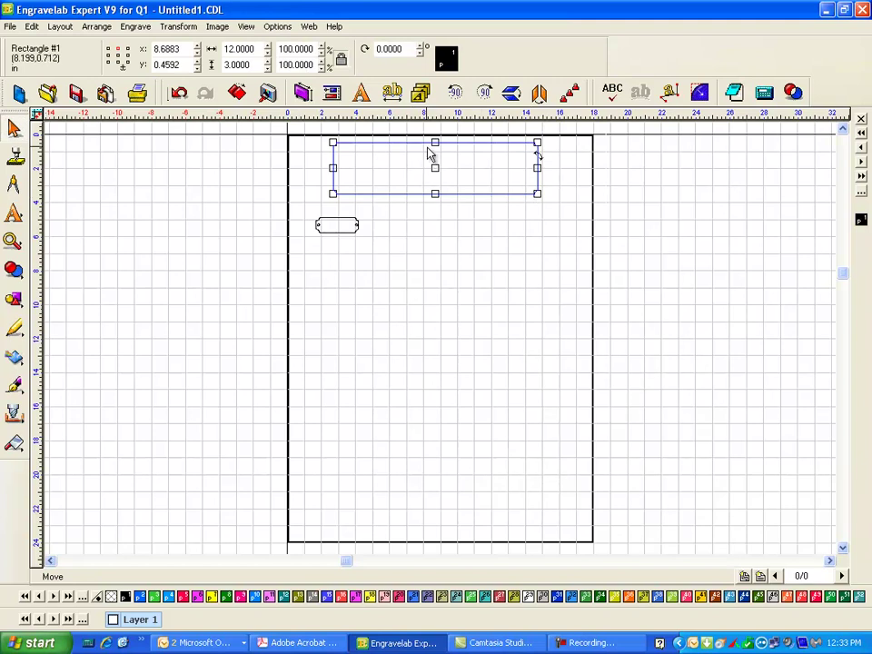
pyautogui.press('p')
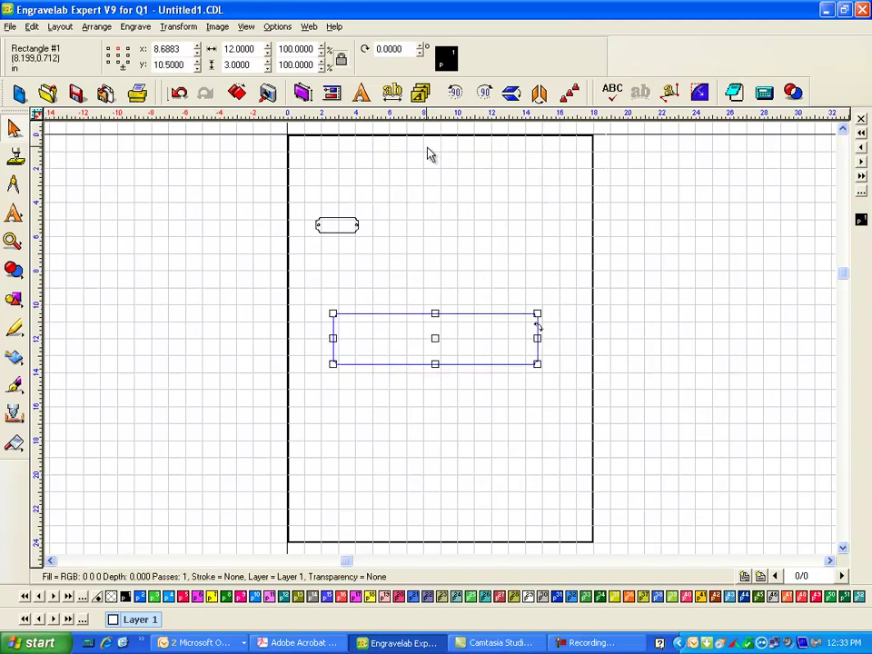
# Step: Raise the header rectangle to Y 0.5 in near the top of the sheet
pyautogui.press('Up')
pyautogui.press('Up')
pyautogui.press('Up')
pyautogui.press('Up')
pyautogui.press('Up')
pyautogui.press('Up')
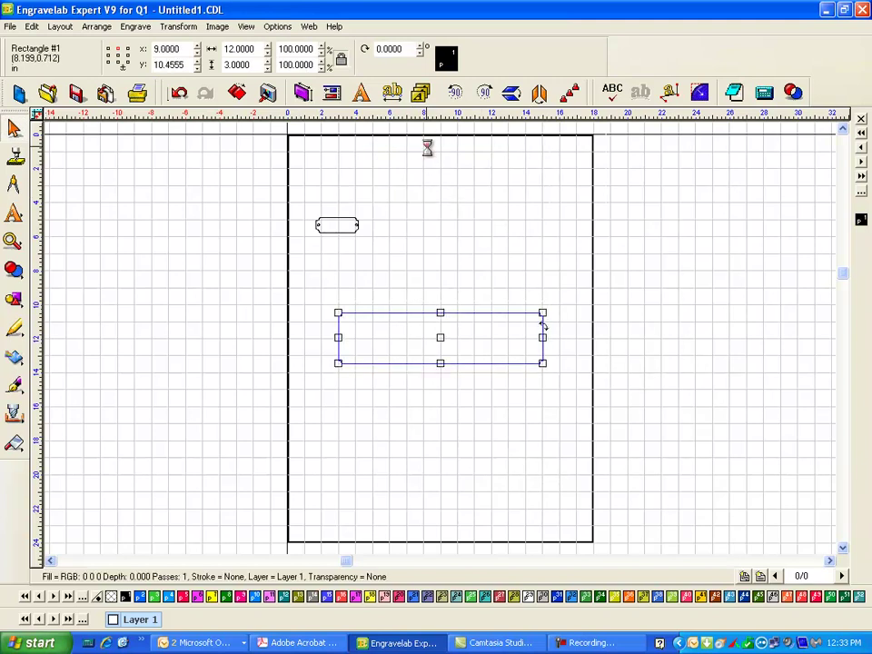
pyautogui.press('Up')
pyautogui.press('Up')
pyautogui.press('Up')
pyautogui.press('Up')
pyautogui.press('Up')
pyautogui.press('Up')
pyautogui.press('Up')
pyautogui.press('Up')
pyautogui.press('Up')
pyautogui.press('Up')
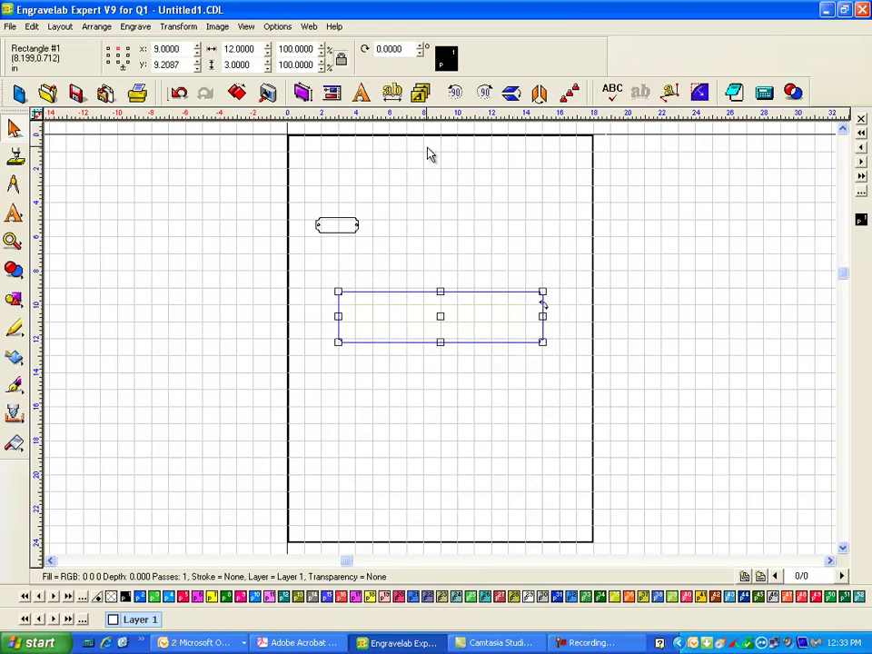
pyautogui.press('Up')
pyautogui.press('Up')
pyautogui.press('Up')
pyautogui.press('Up')
pyautogui.press('Up')
pyautogui.press('Up')
pyautogui.press('Up')
pyautogui.press('Up')
pyautogui.press('Up')
pyautogui.press('Up')
pyautogui.press('Up')
pyautogui.press('Up')
pyautogui.press('Up')
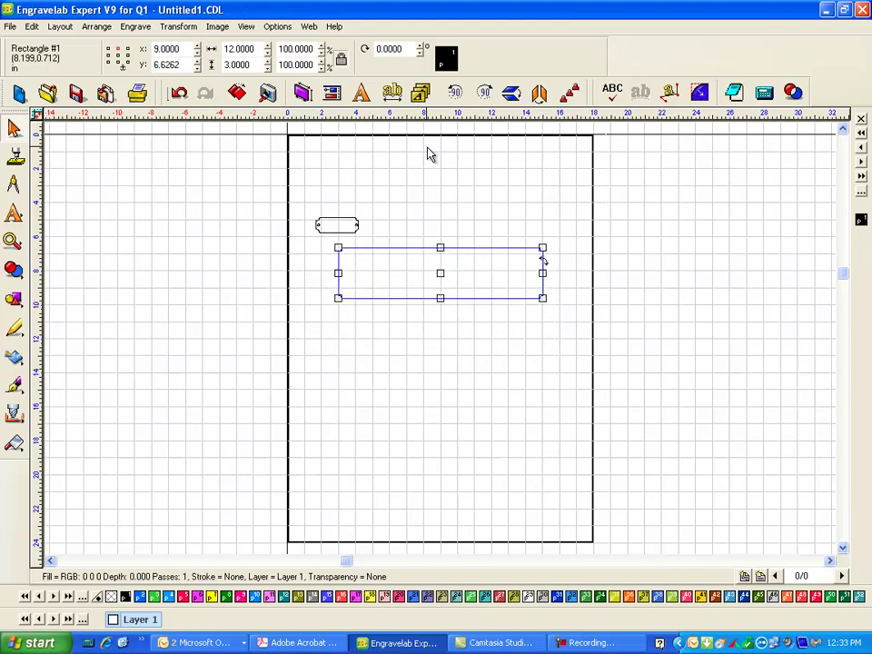
pyautogui.press('Up')
pyautogui.press('Up')
pyautogui.press('Up')
pyautogui.press('Up')
pyautogui.press('Up')
pyautogui.press('Up')
pyautogui.press('Up')
pyautogui.press('Up')
pyautogui.press('Up')
pyautogui.press('Up')
pyautogui.press('Up')
pyautogui.press('Up')
pyautogui.press('Up')
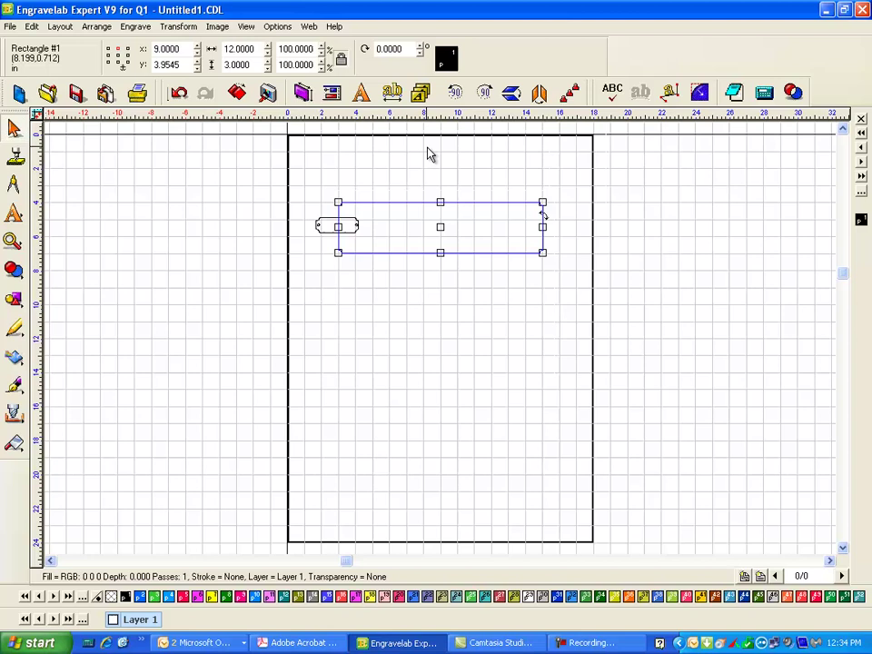
pyautogui.press('Up')
pyautogui.press('Up')
pyautogui.press('Up')
pyautogui.press('Up')
pyautogui.press('Up')
pyautogui.press('Up')
pyautogui.press('Up')
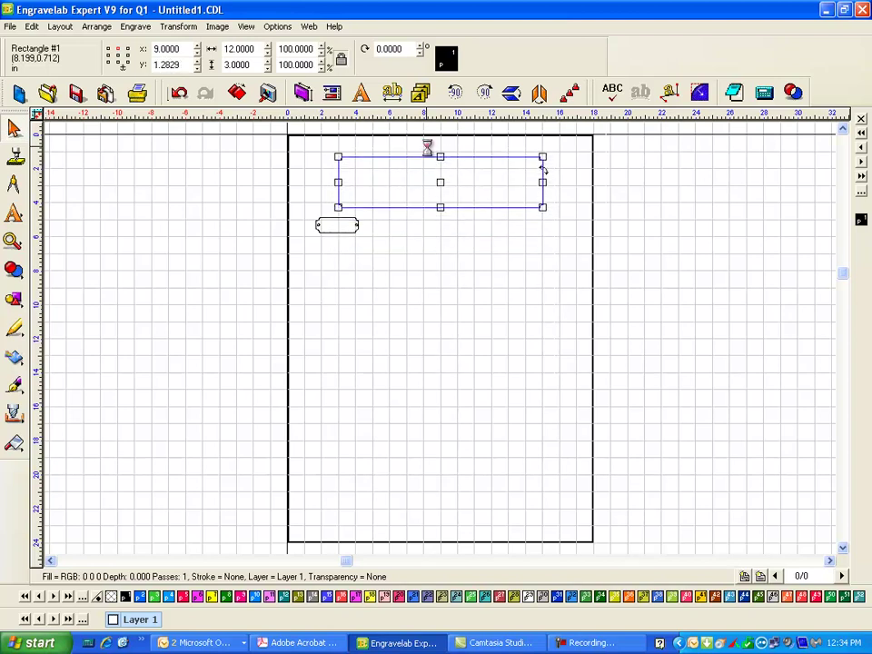
pyautogui.press('Up')
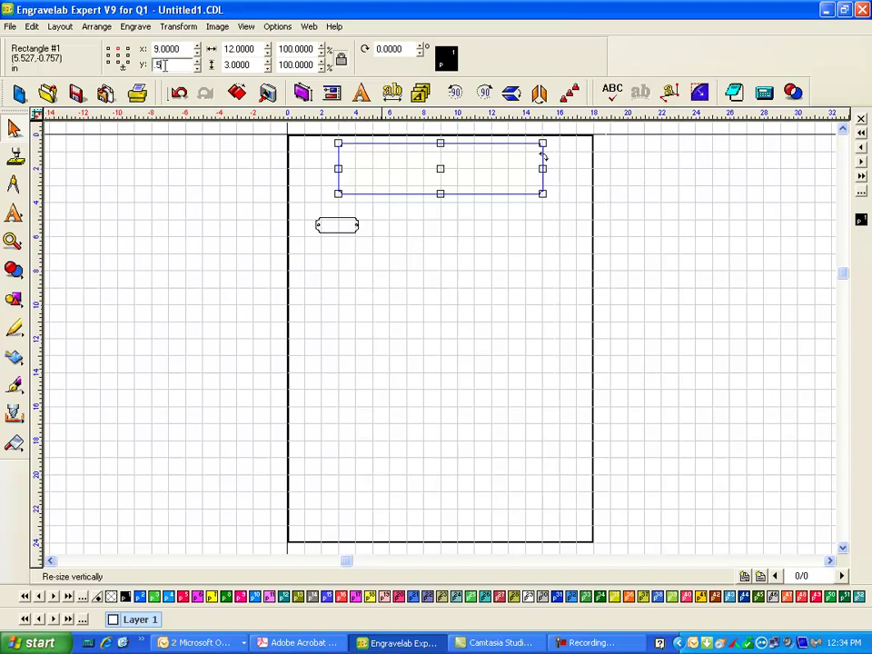
pyautogui.write('.5')
pyautogui.press('Return')
pyautogui.click(261, 223)
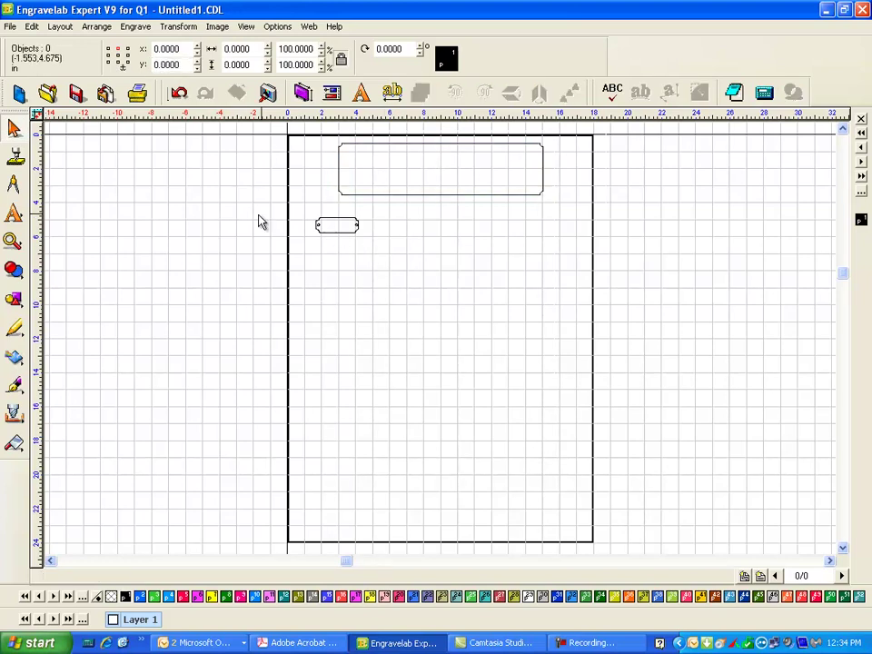
# Step: Move the small plate up-left and array it into six copies spaced 2.75 in apart
pyautogui.moveTo(254, 204); pyautogui.dragTo(431, 296)
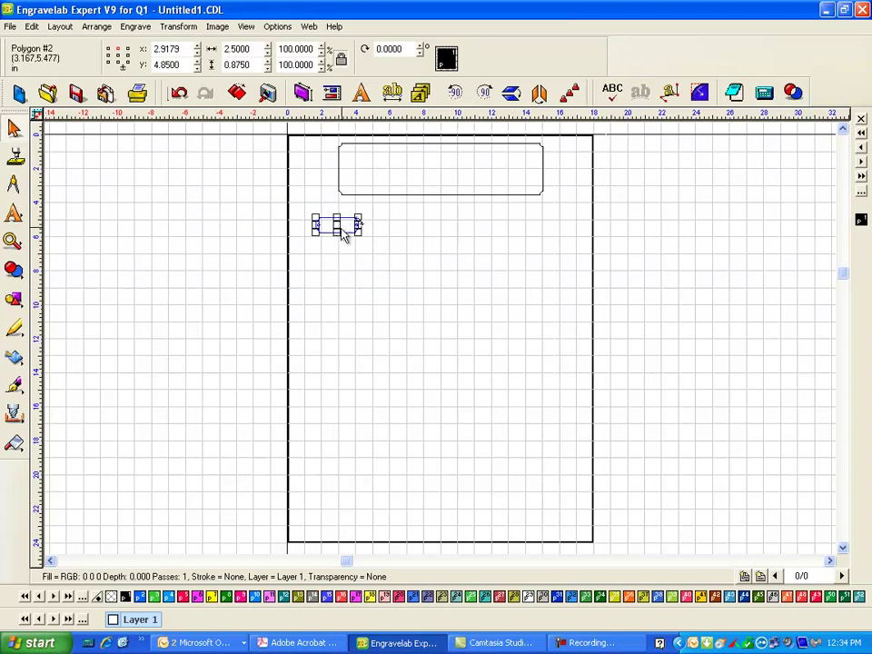
pyautogui.moveTo(343, 234); pyautogui.dragTo(327, 220)
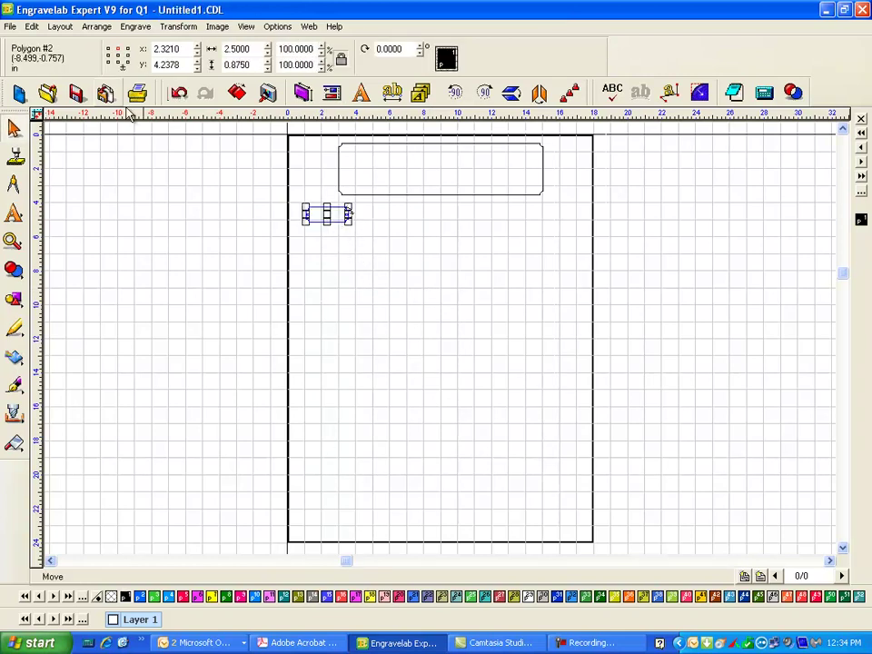
pyautogui.click(571, 93)
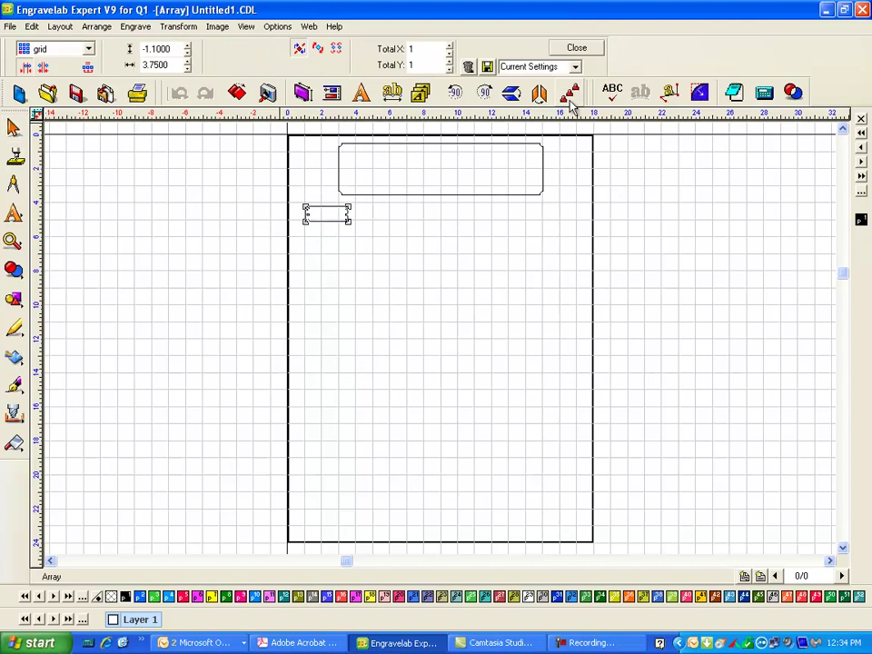
pyautogui.click(448, 48)
pyautogui.click(449, 49)
pyautogui.click(449, 48)
pyautogui.click(448, 48)
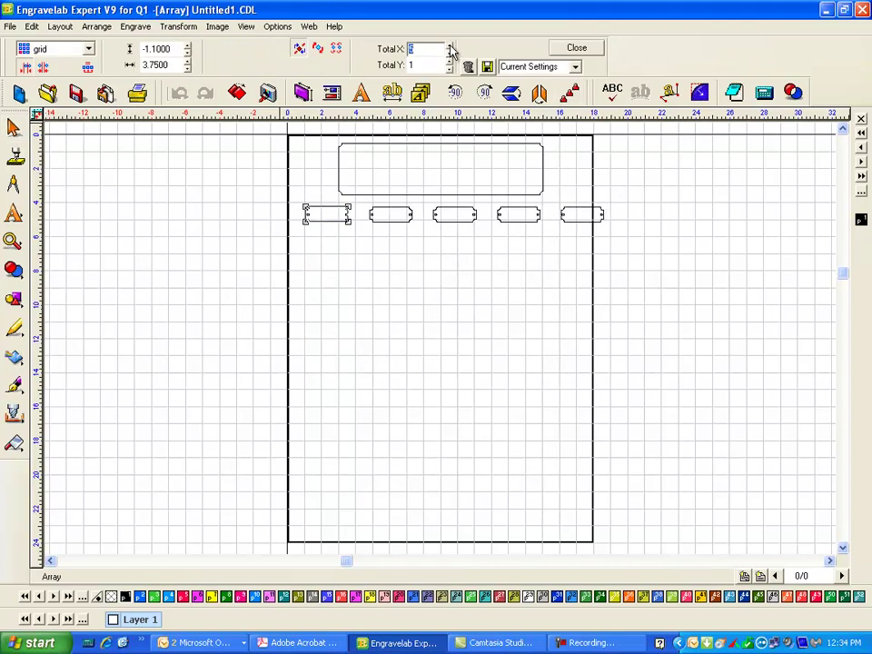
pyautogui.click(449, 48)
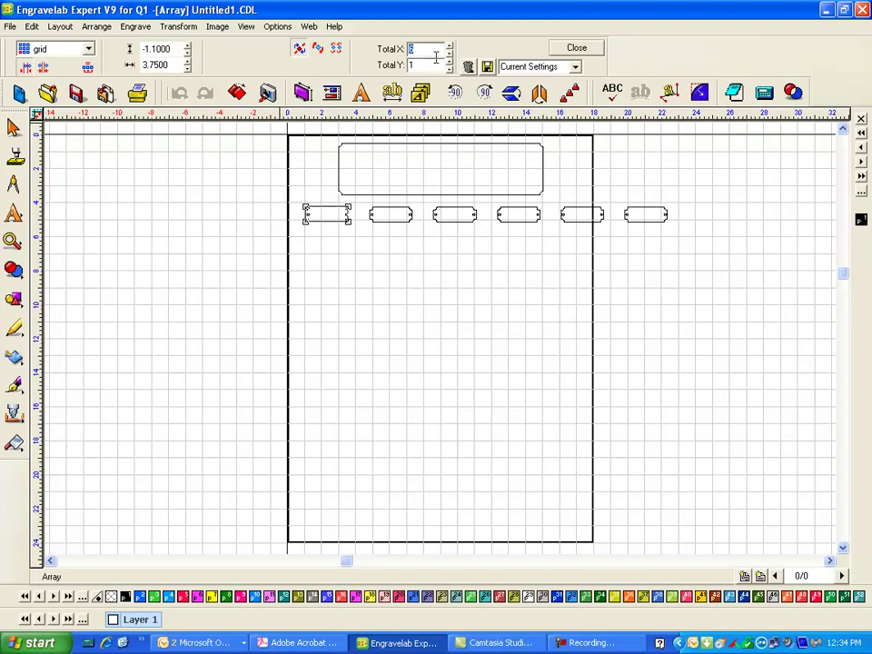
pyautogui.click(187, 70)
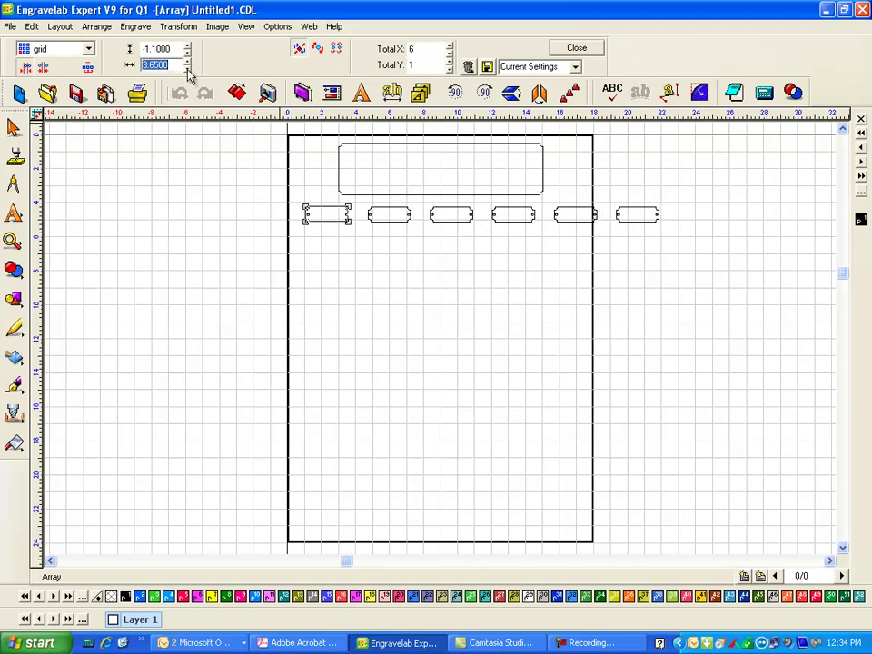
pyautogui.click(187, 70)
pyautogui.click(187, 70)
pyautogui.click(187, 70)
pyautogui.click(188, 70)
pyautogui.click(187, 70)
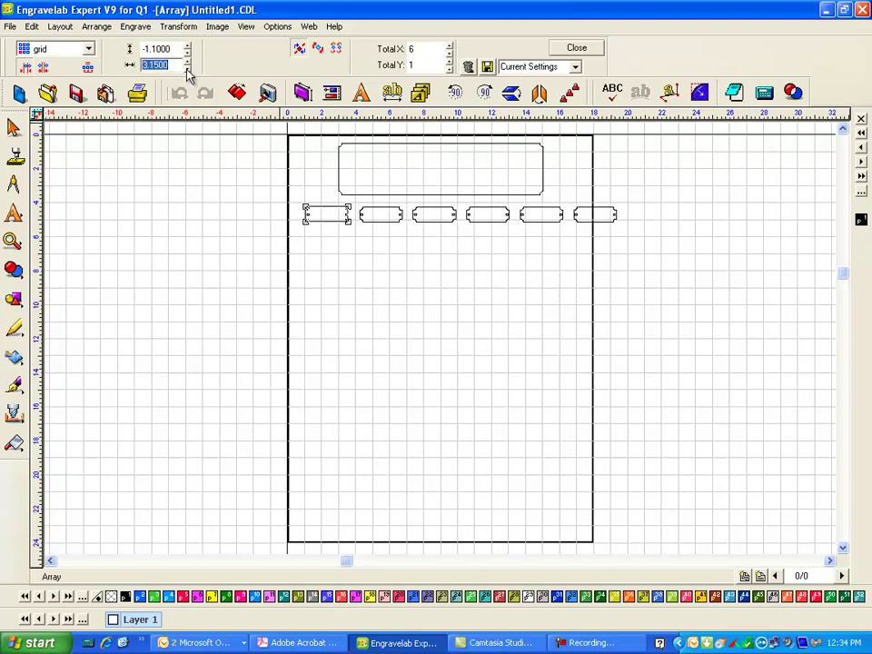
pyautogui.click(187, 70)
pyautogui.click(187, 70)
pyautogui.click(187, 70)
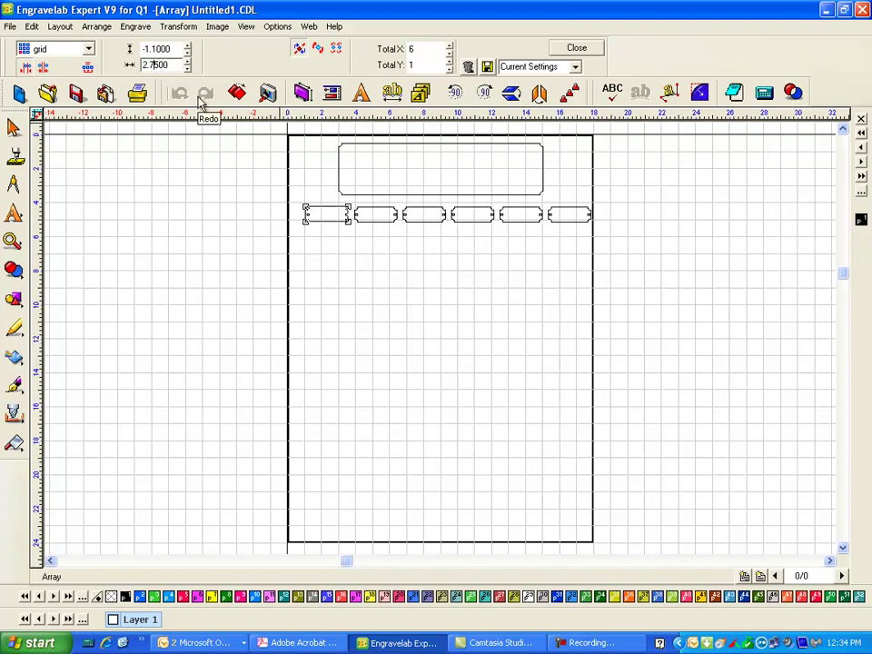
pyautogui.click(187, 69)
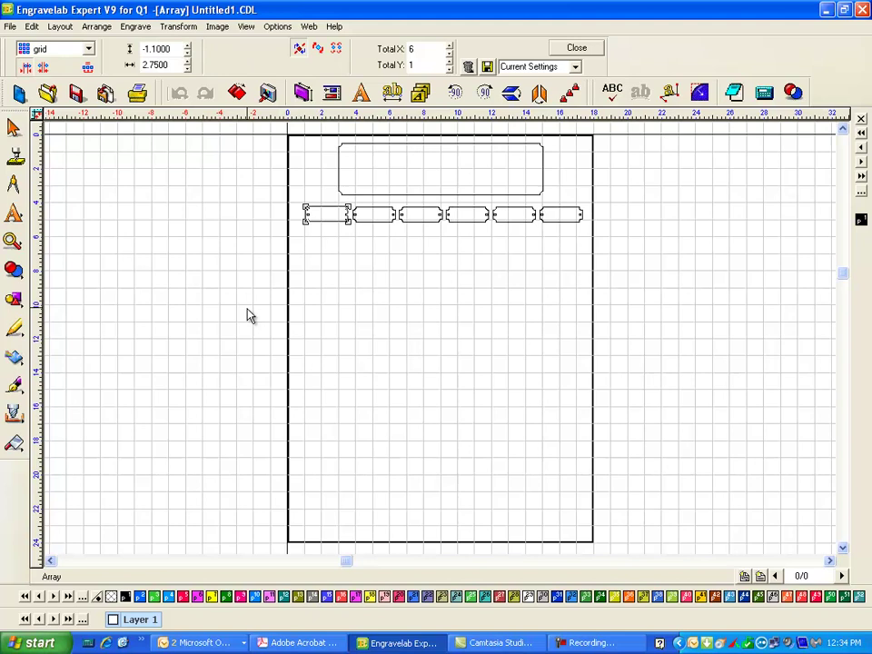
pyautogui.click(577, 47)
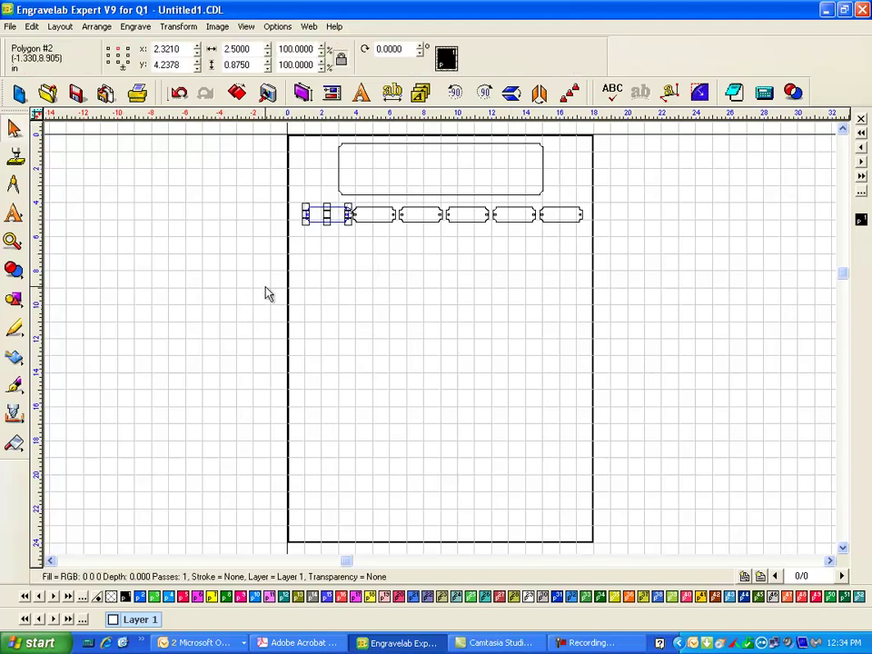
# Step: Set the six-plate row's horizontal position to X 9, then reselect the row
pyautogui.moveTo(247, 290); pyautogui.dragTo(691, 209)
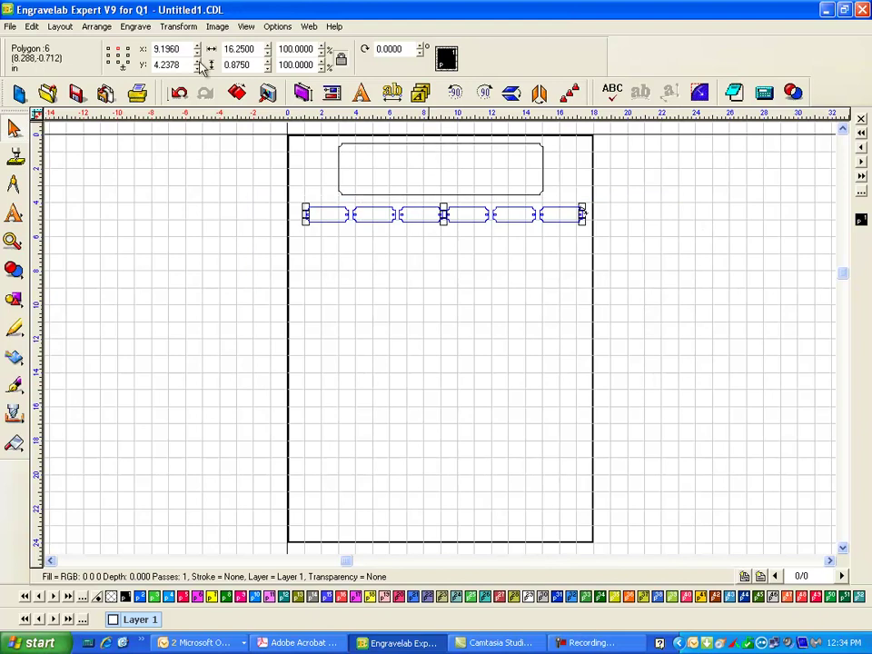
pyautogui.click(168, 48)
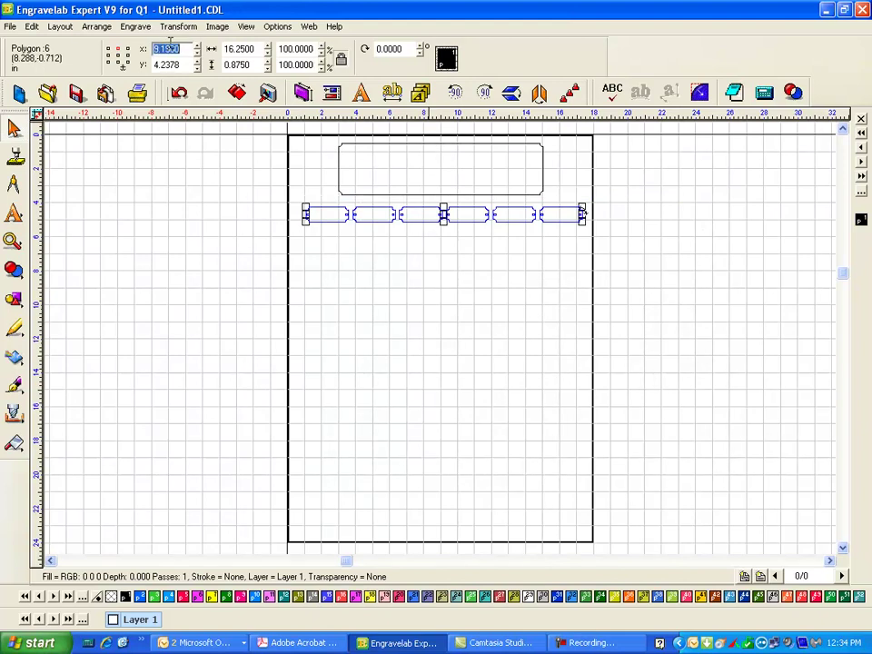
pyautogui.press('Return')
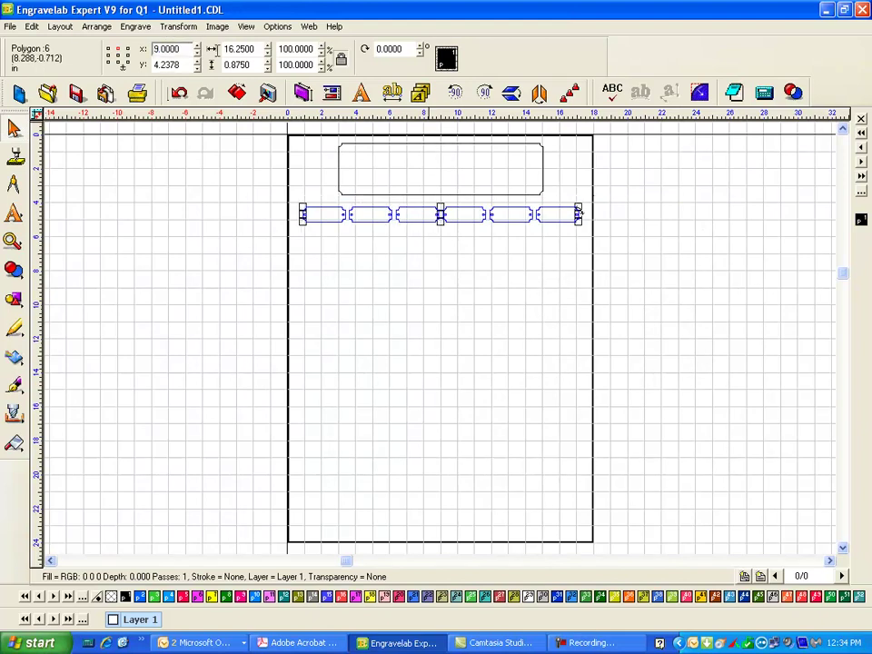
pyautogui.click(687, 266)
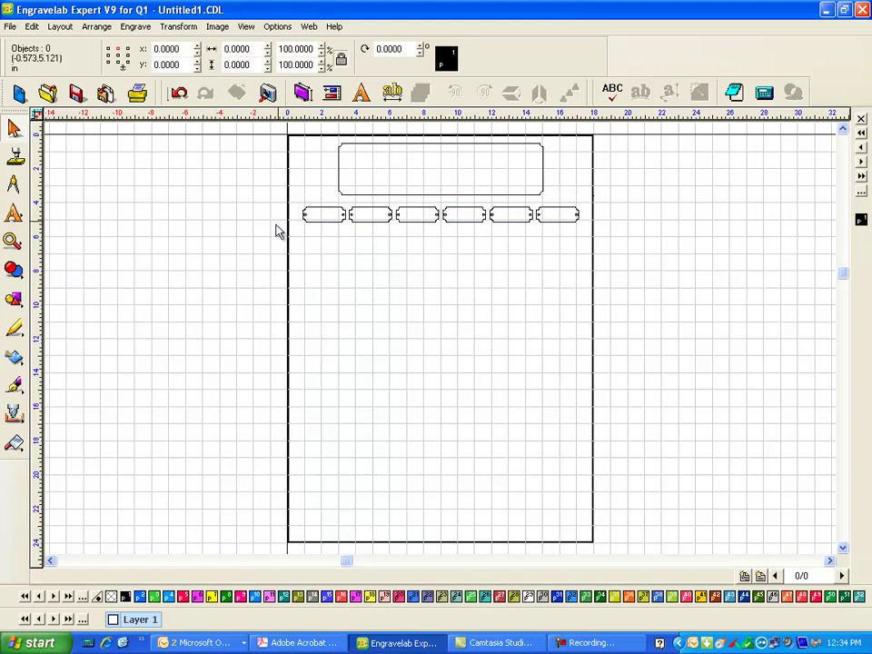
pyautogui.moveTo(253, 257); pyautogui.dragTo(686, 203)
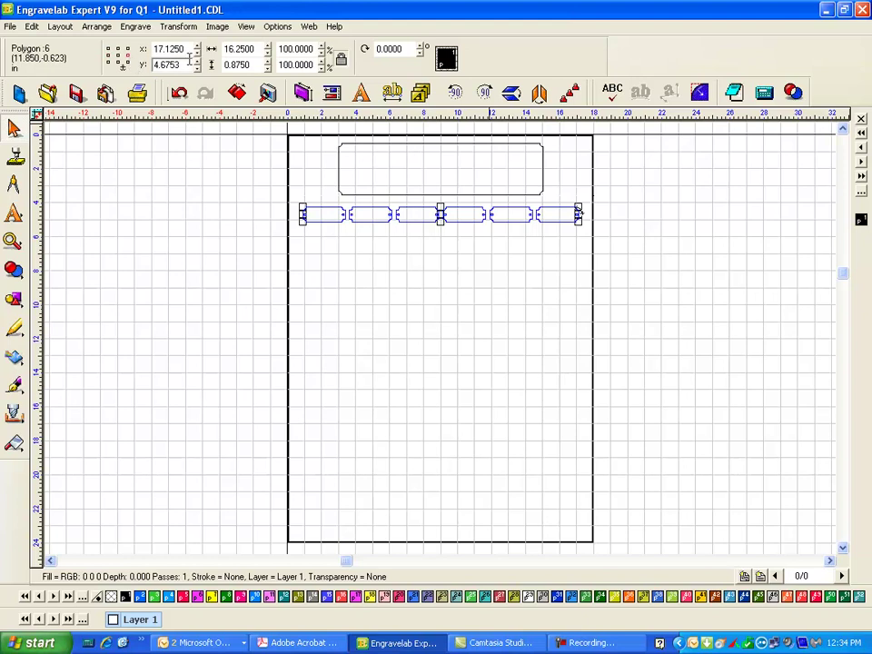
pyautogui.click(686, 218)
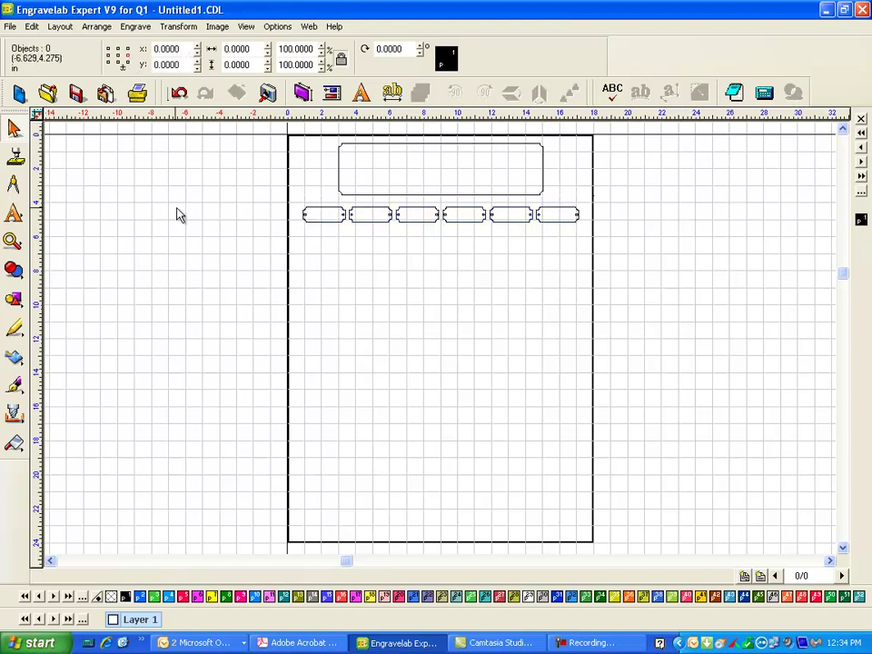
pyautogui.moveTo(247, 201); pyautogui.dragTo(808, 315)
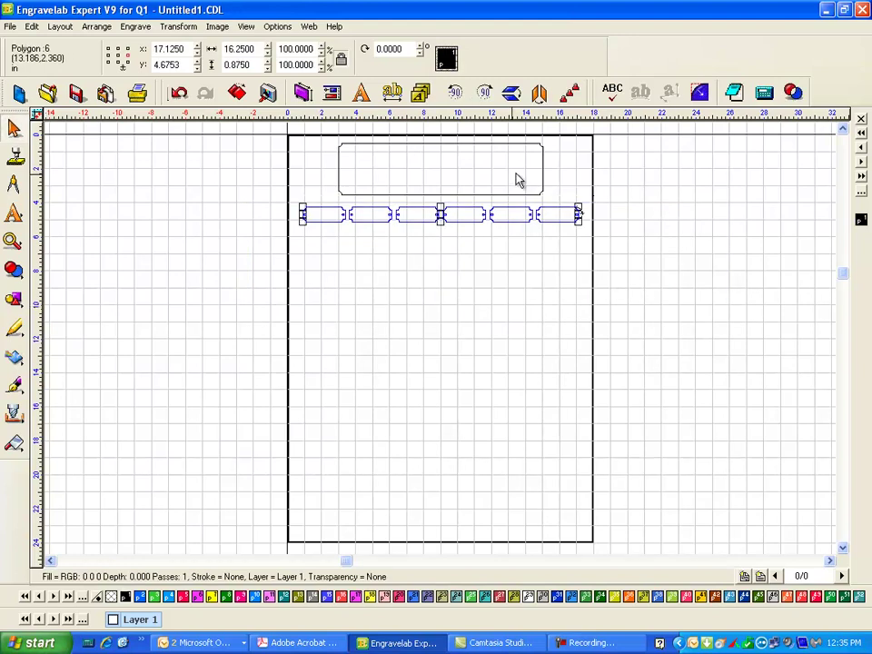
# Step: Array the plate row into 14 rows with -1.25 in vertical spacing
pyautogui.click(570, 92)
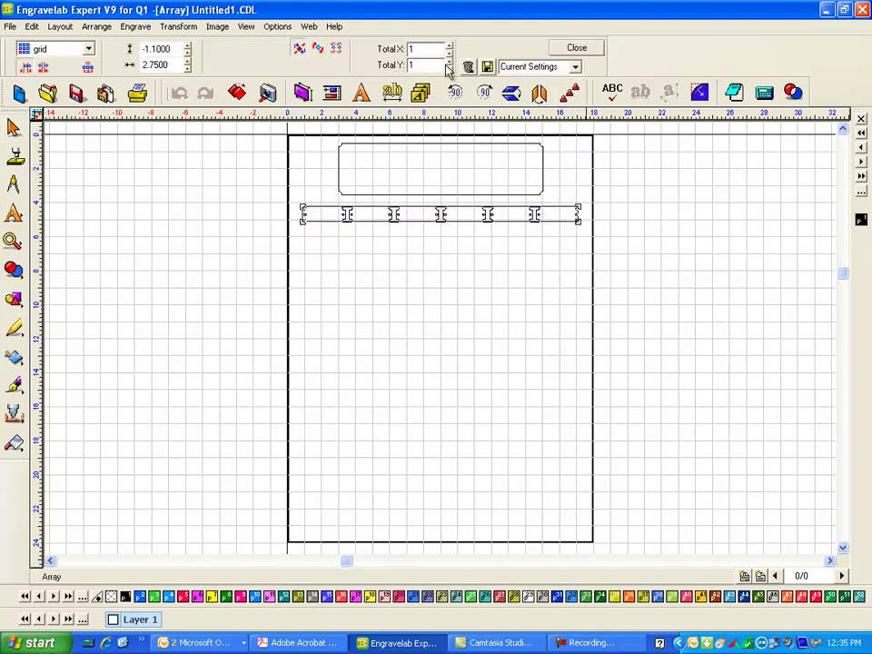
pyautogui.click(449, 62)
pyautogui.click(449, 63)
pyautogui.click(449, 63)
pyautogui.click(449, 63)
pyautogui.click(449, 62)
pyautogui.click(449, 62)
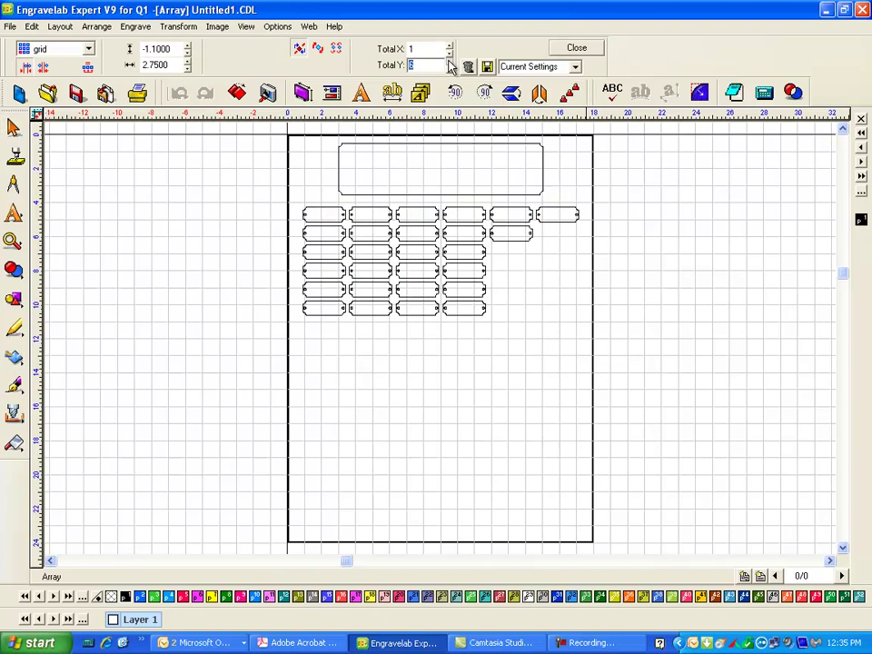
pyautogui.click(449, 62)
pyautogui.click(449, 63)
pyautogui.click(449, 63)
pyautogui.click(449, 63)
pyautogui.click(448, 62)
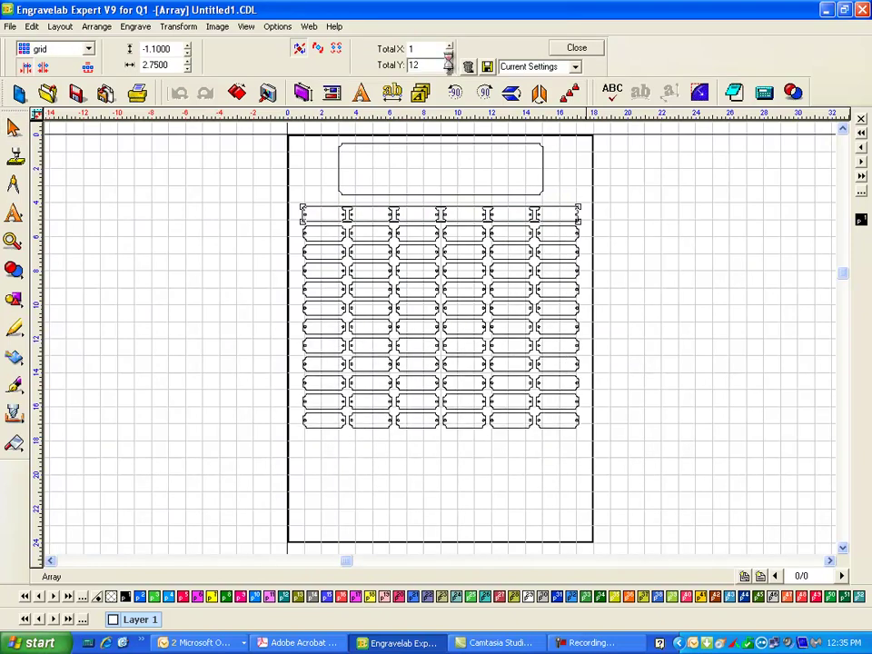
pyautogui.click(449, 62)
pyautogui.click(449, 62)
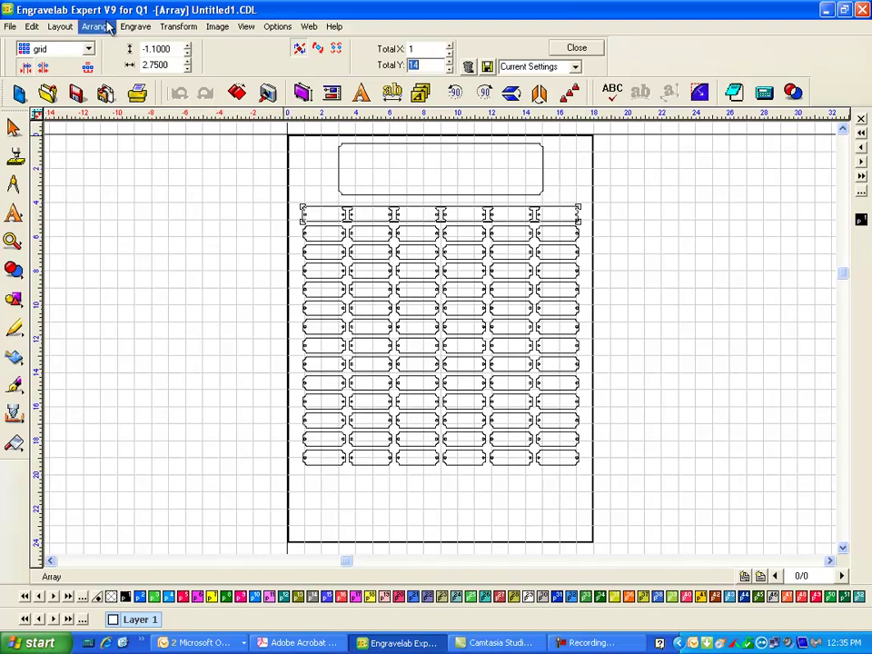
pyautogui.click(188, 56)
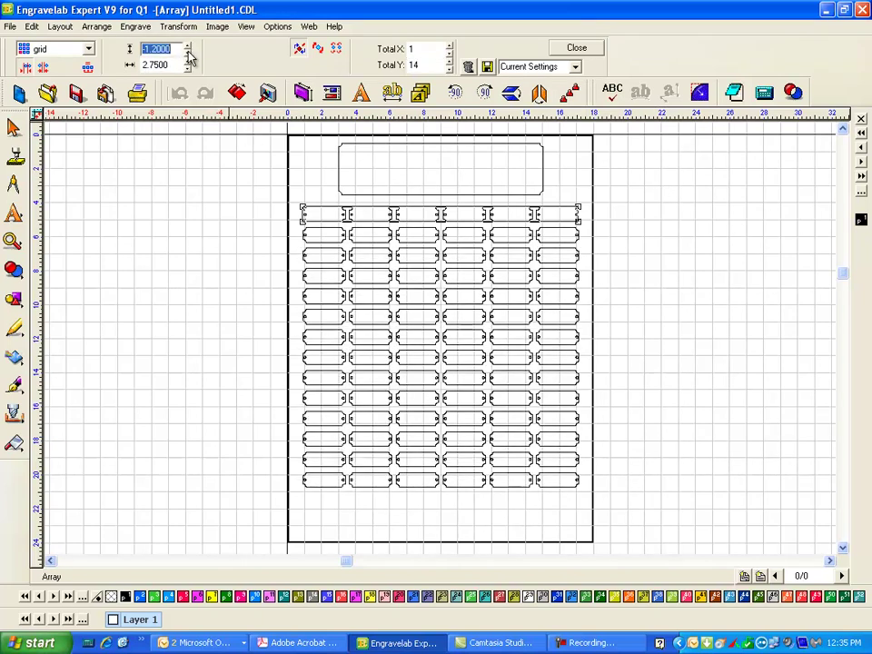
pyautogui.click(190, 59)
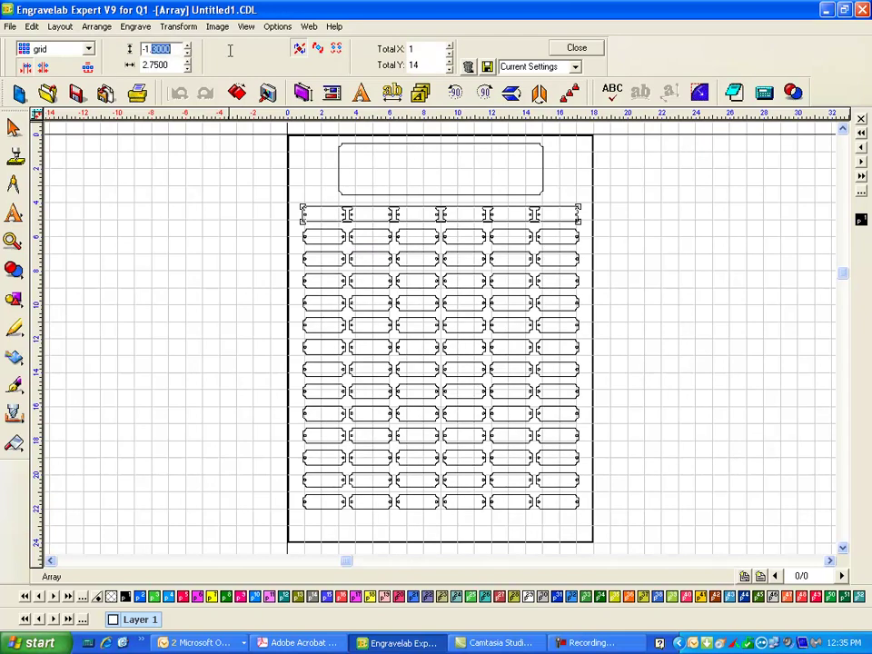
pyautogui.write('-1.25')
pyautogui.press('Return')
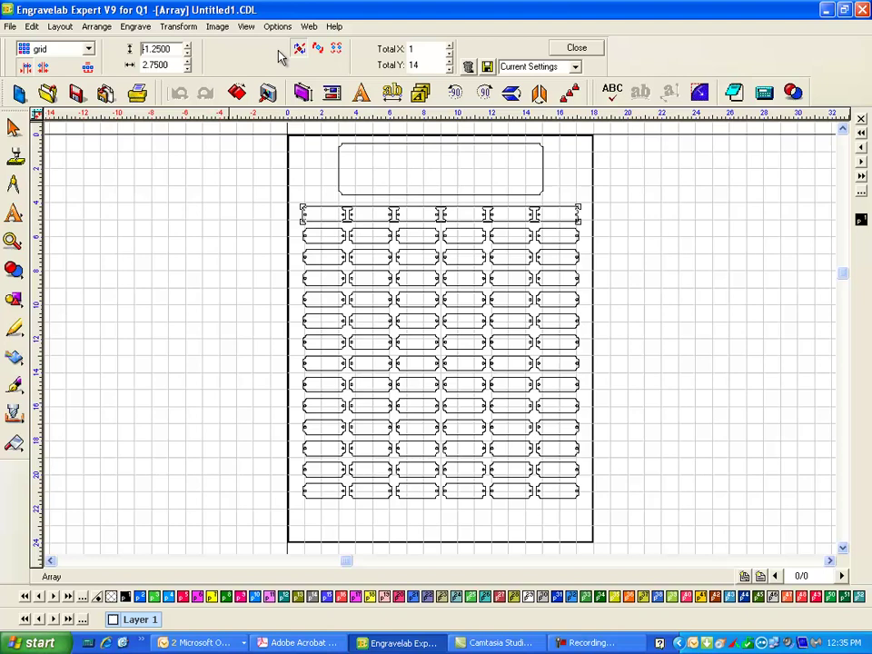
pyautogui.click(577, 47)
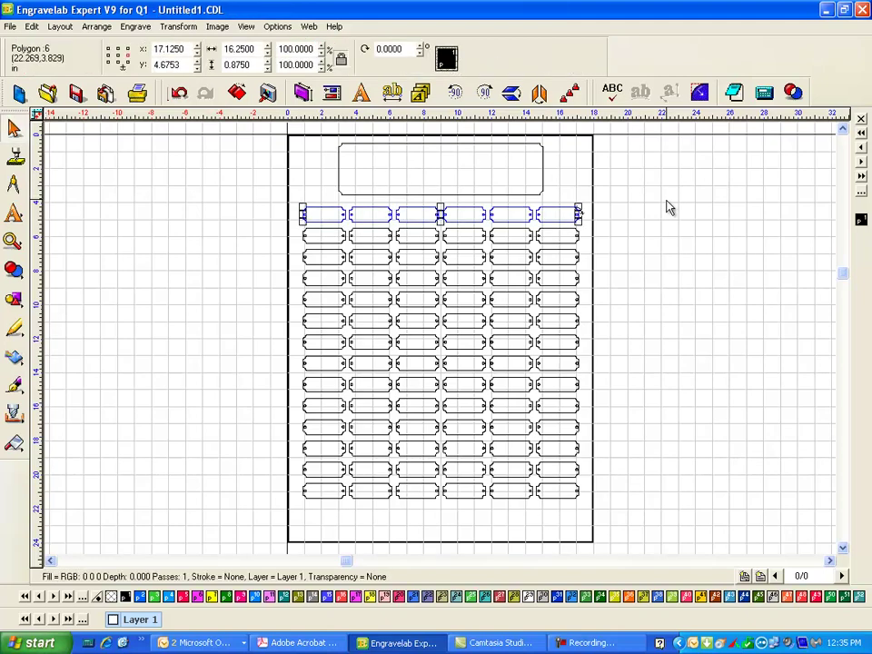
# Step: Select the whole 6 × 14 plate grid and nudge it slightly down
pyautogui.moveTo(254, 195); pyautogui.dragTo(716, 511)
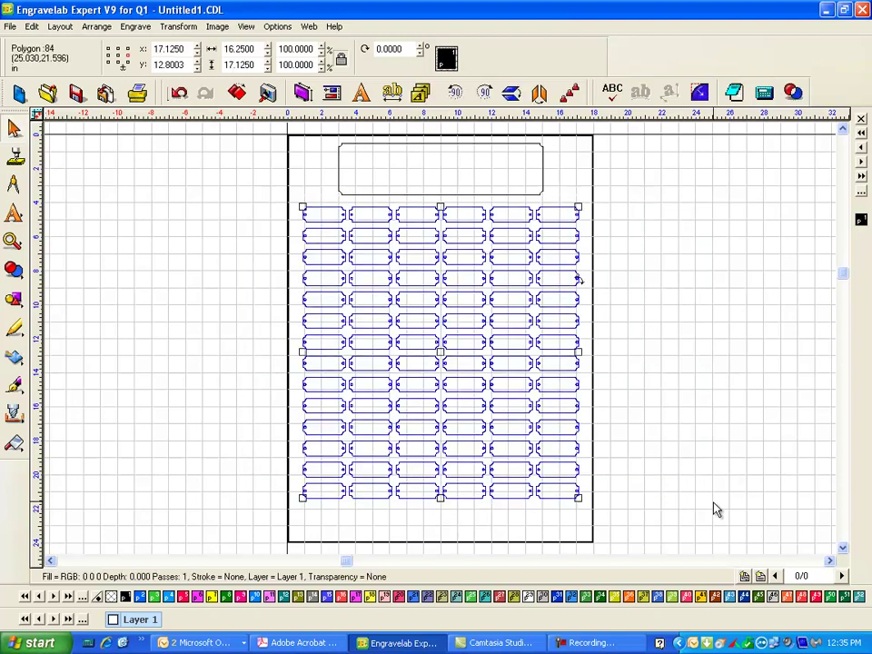
pyautogui.press('Down')
pyautogui.press('Down')
pyautogui.press('Down')
pyautogui.press('Down')
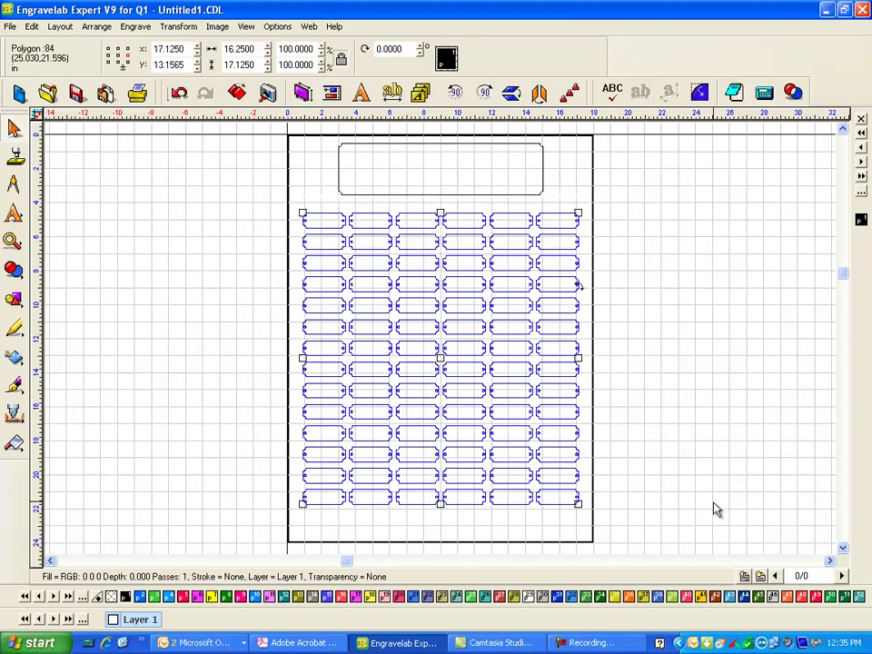
pyautogui.press('Down')
pyautogui.press('Down')
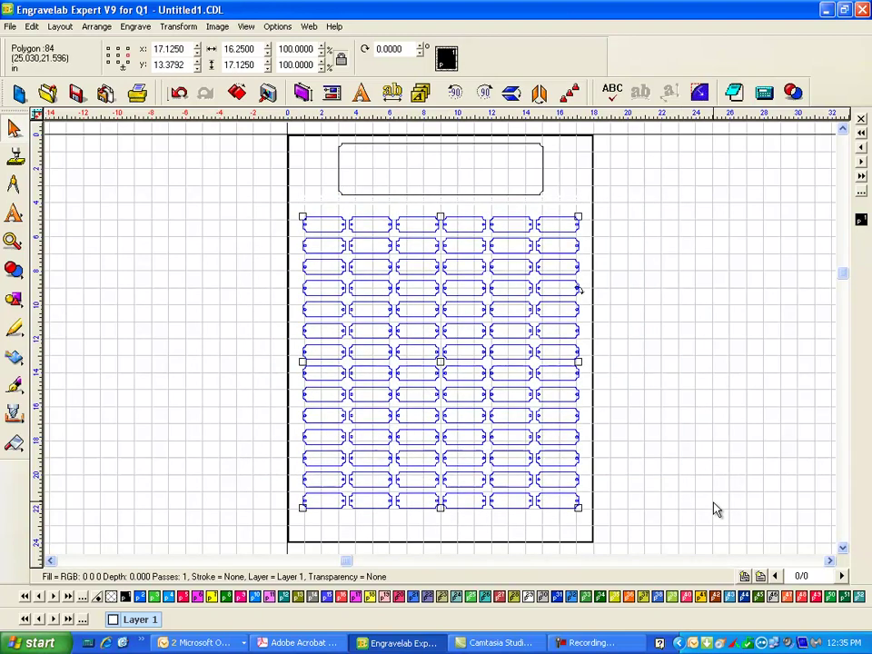
pyautogui.press('Up')
pyautogui.press('Up')
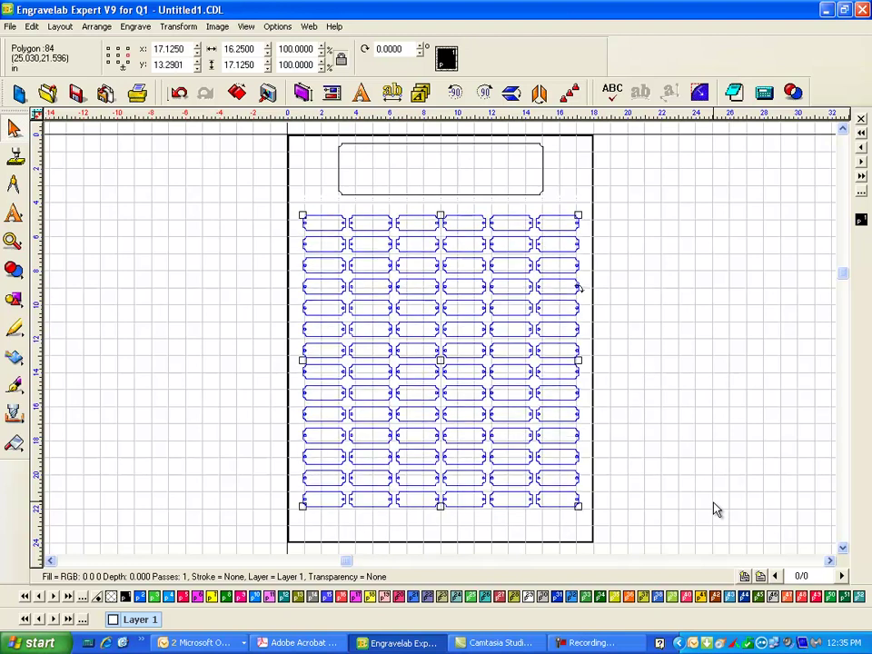
# Step: Delete the five right plate columns and the left column's lower thirteen plates, keeping the top-left plate
pyautogui.click(646, 233)
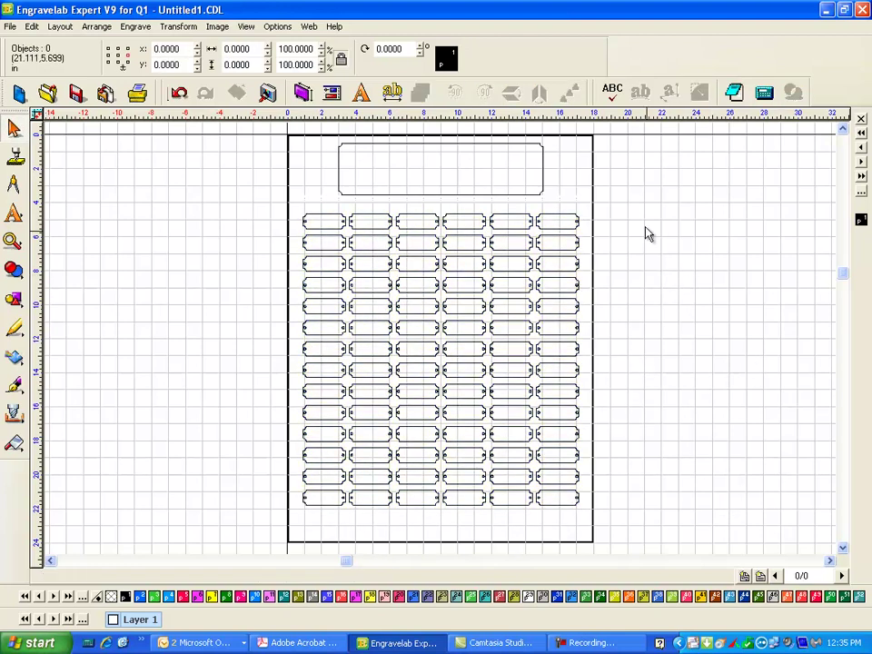
pyautogui.moveTo(639, 194); pyautogui.dragTo(354, 604)
pyautogui.press('Delete')
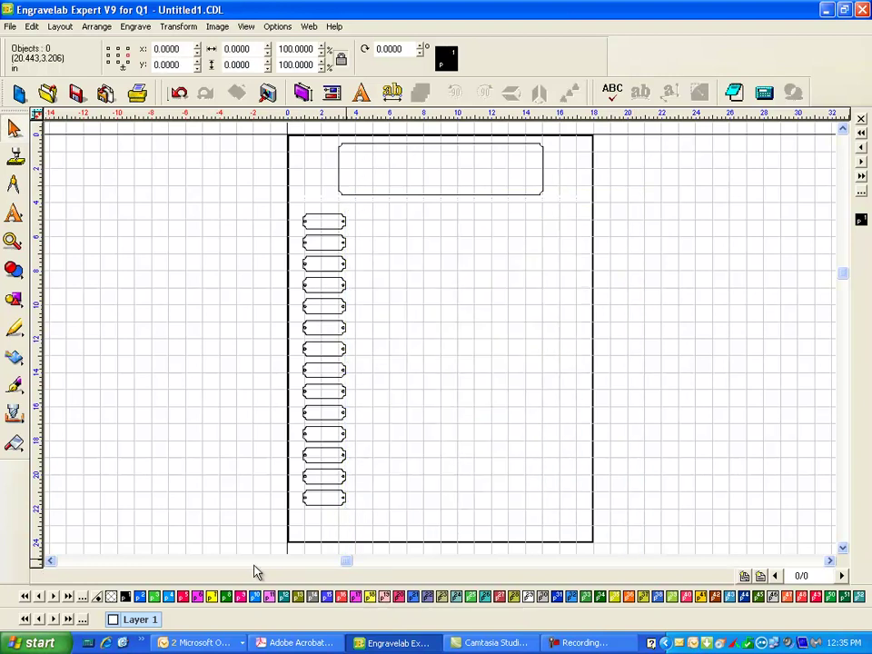
pyautogui.moveTo(246, 526); pyautogui.dragTo(502, 240)
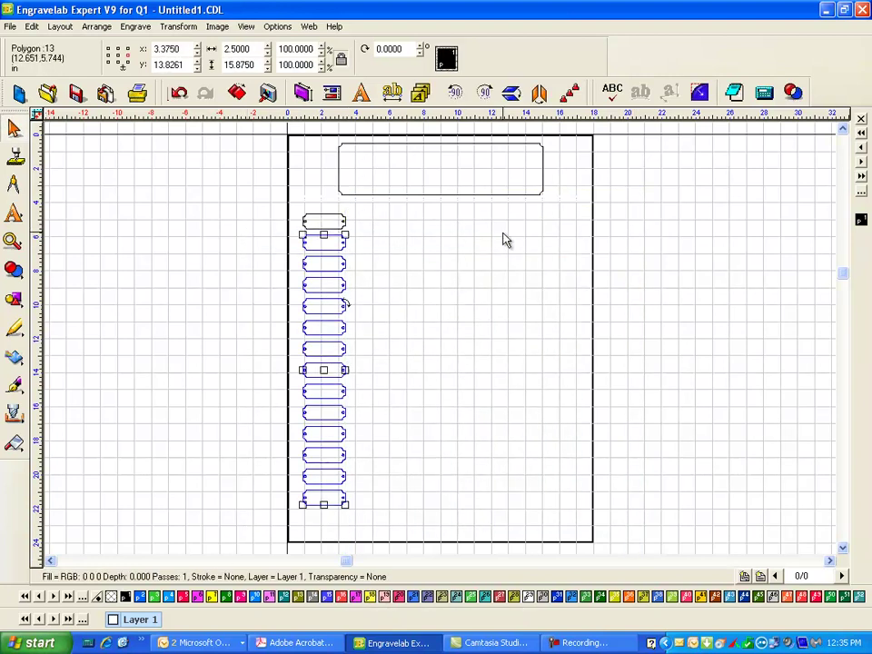
pyautogui.press('Delete')
pyautogui.moveTo(255, 201); pyautogui.dragTo(424, 285)
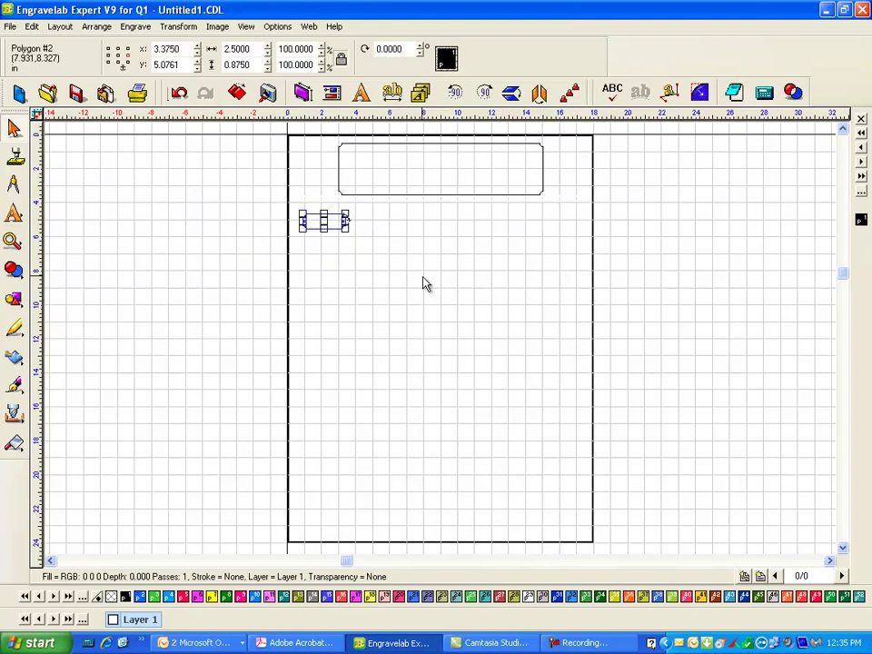
# Step: Zoom to the remaining plate and break its path into separate outline and holes
pyautogui.hotkey('shift', 'F2')
pyautogui.press('Escape')
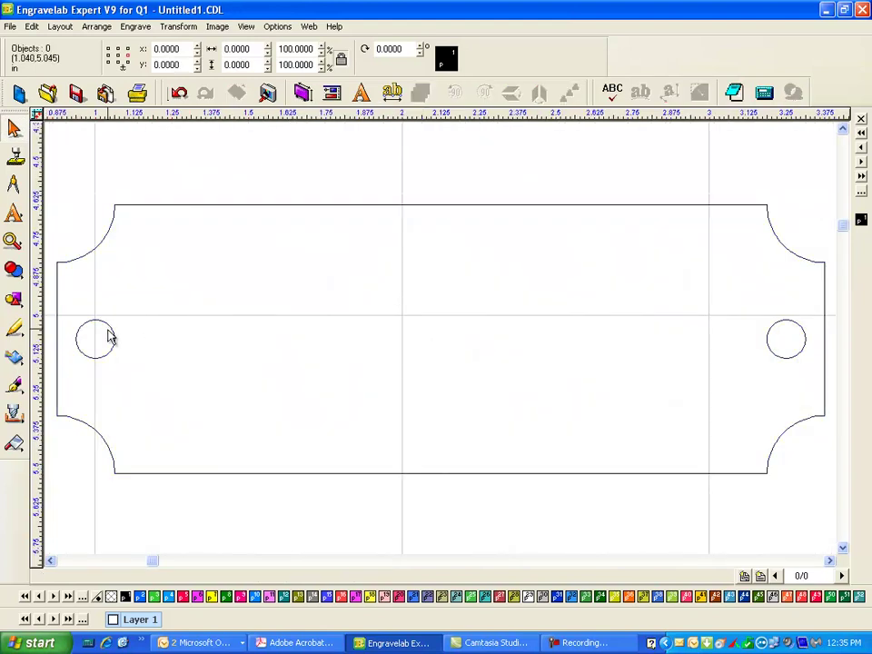
pyautogui.click(107, 336)
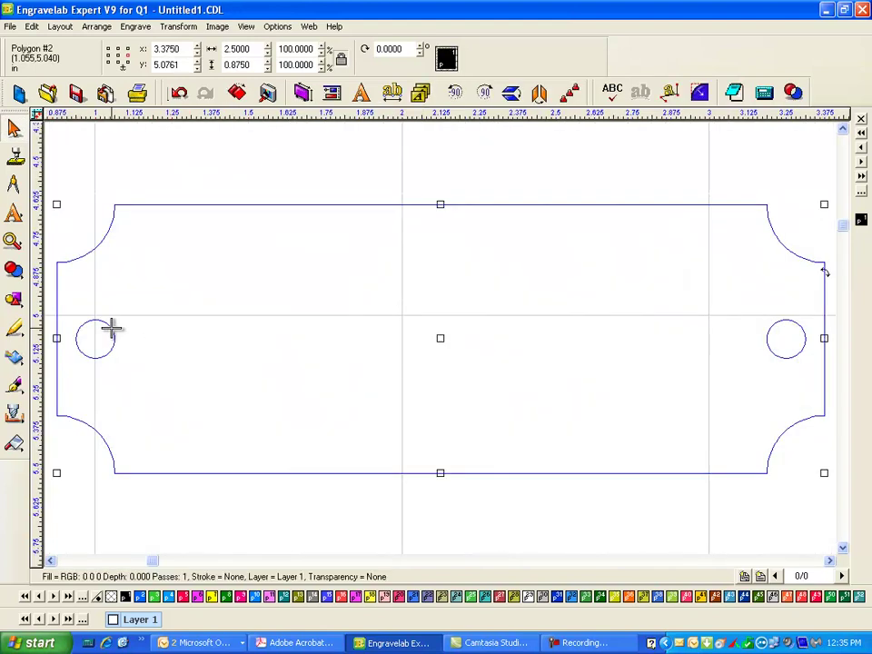
pyautogui.click(95, 27)
pyautogui.click(110, 72)
# Step: Colour the two drill holes blue and the plate outline green
pyautogui.click(121, 194)
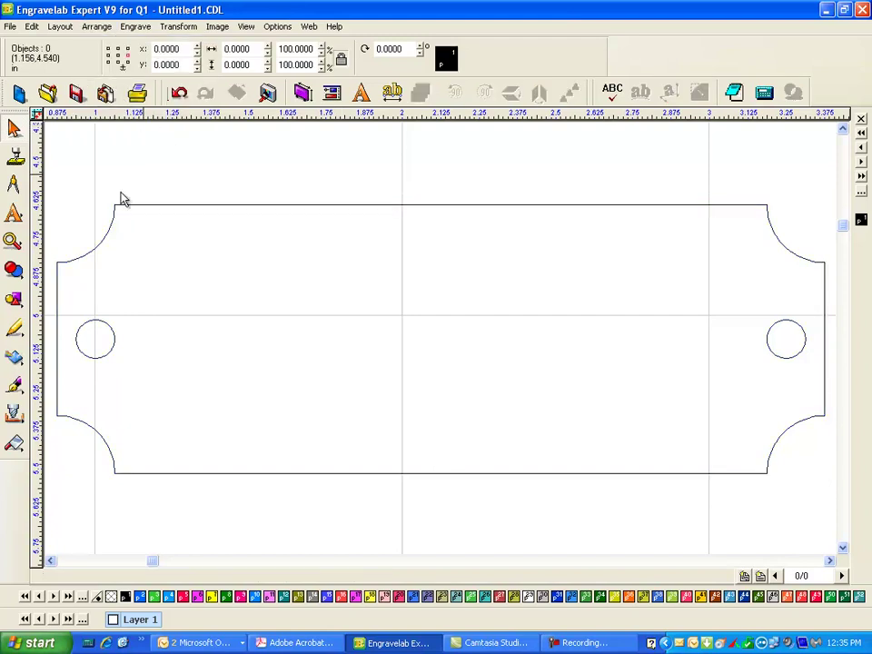
pyautogui.moveTo(66, 169); pyautogui.dragTo(816, 434)
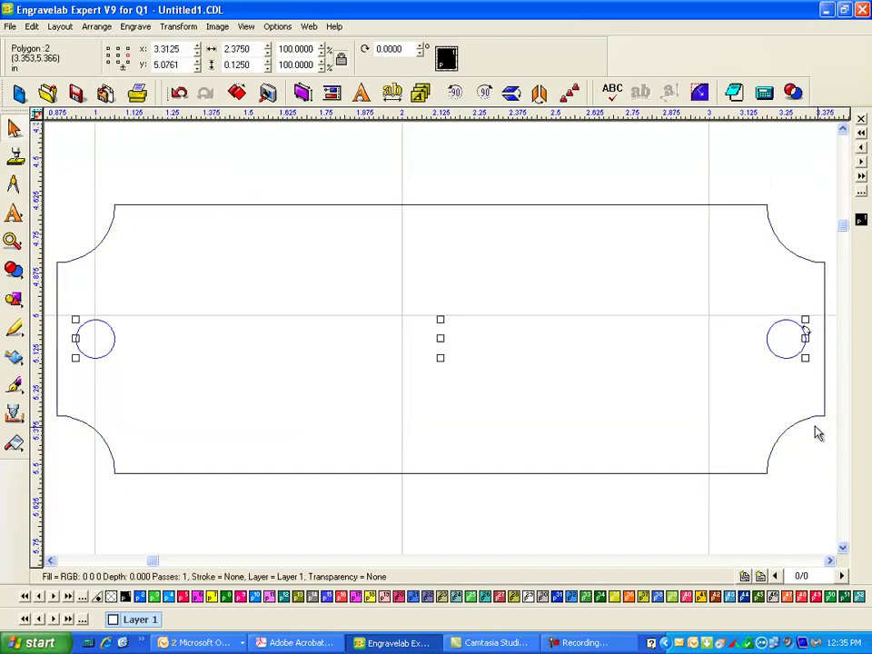
pyautogui.click(142, 599)
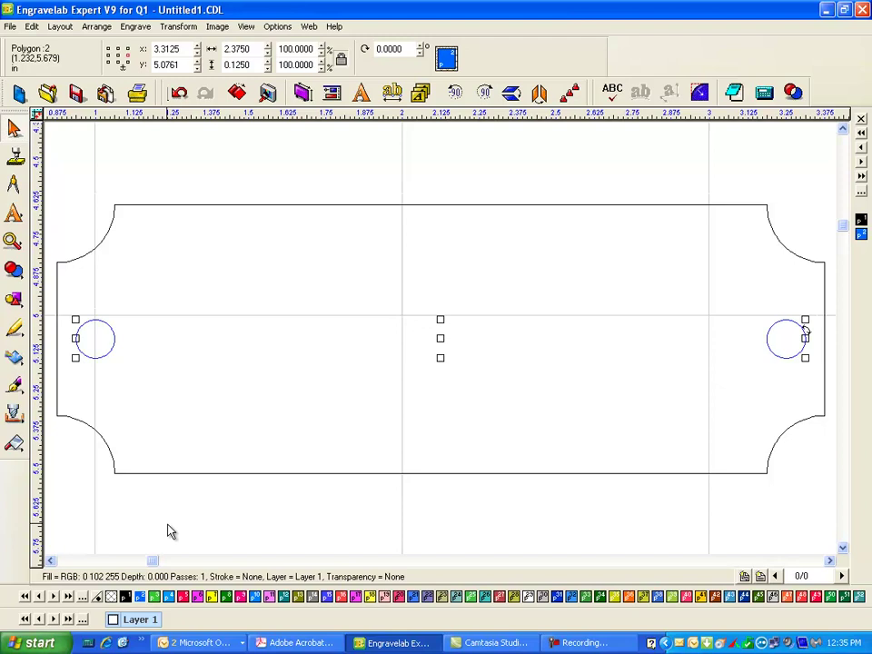
pyautogui.click(218, 507)
pyautogui.click(266, 470)
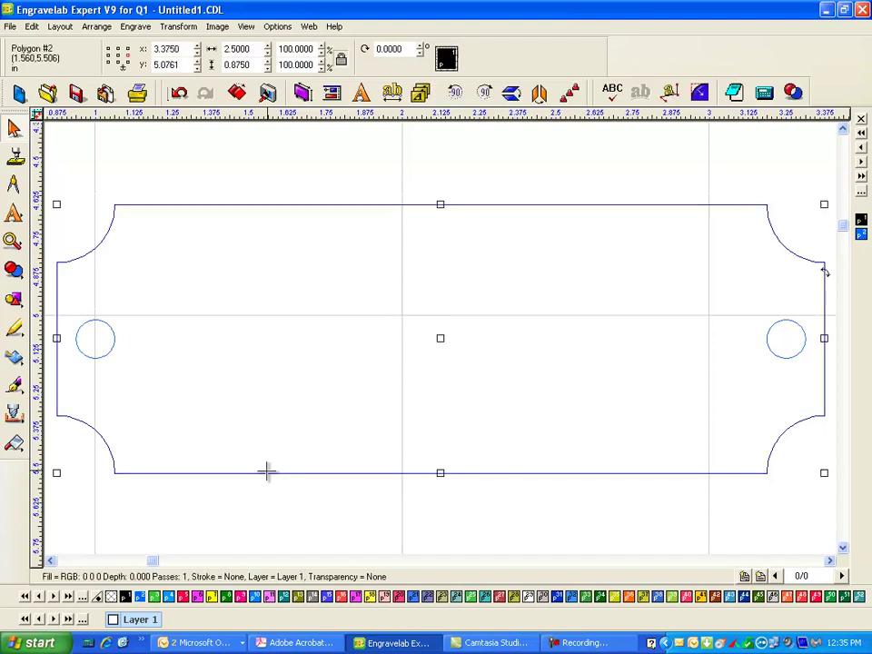
pyautogui.click(155, 597)
pyautogui.click(269, 508)
pyautogui.scroll(-2, 440, 343)
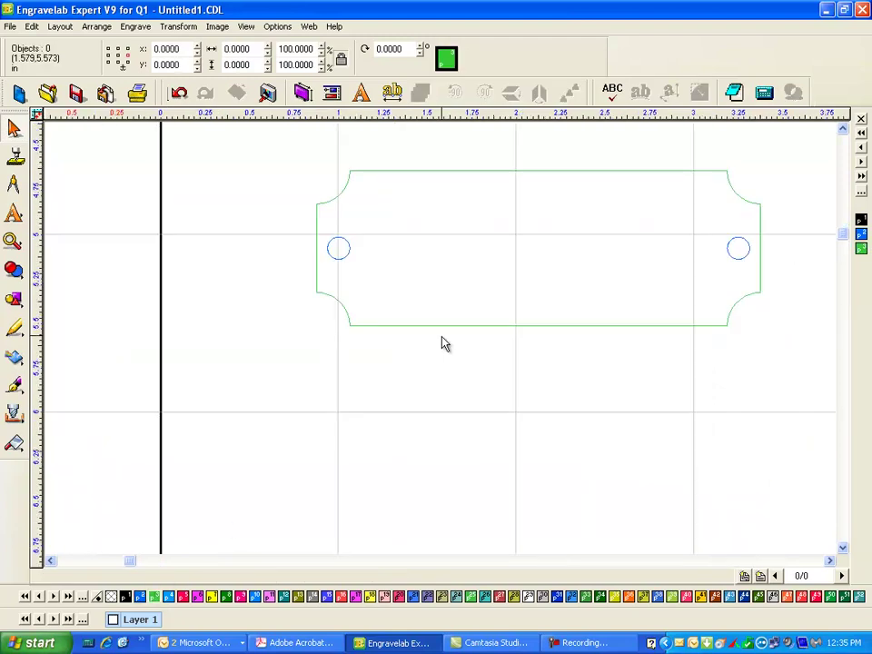
pyautogui.scroll(-2, 506, 303)
pyautogui.moveTo(241, 315); pyautogui.dragTo(576, 435)
pyautogui.click(599, 409)
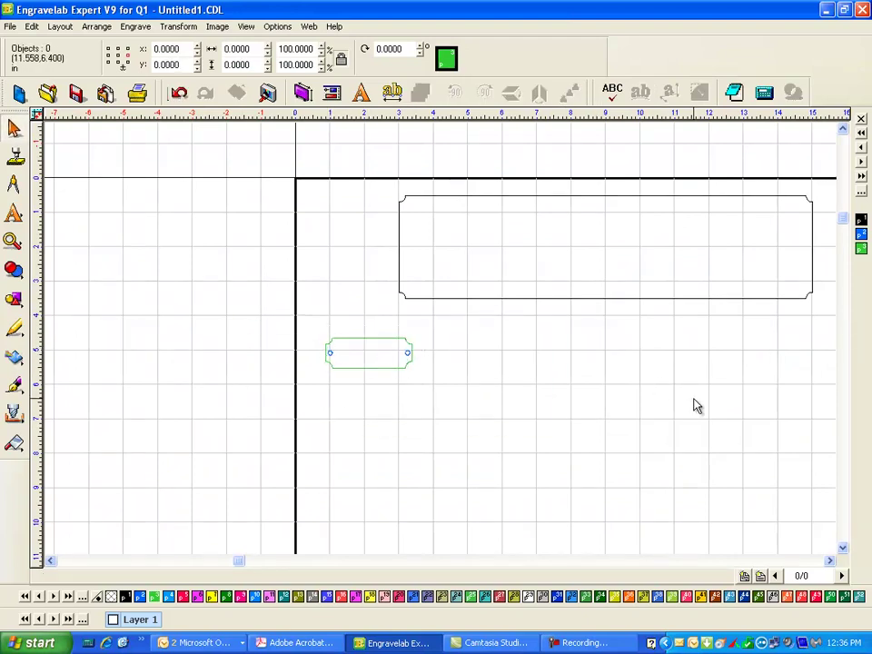
# Step: Array the green plate with blue holes into 6 columns by 14 rows
pyautogui.scroll(-1, 693, 405)
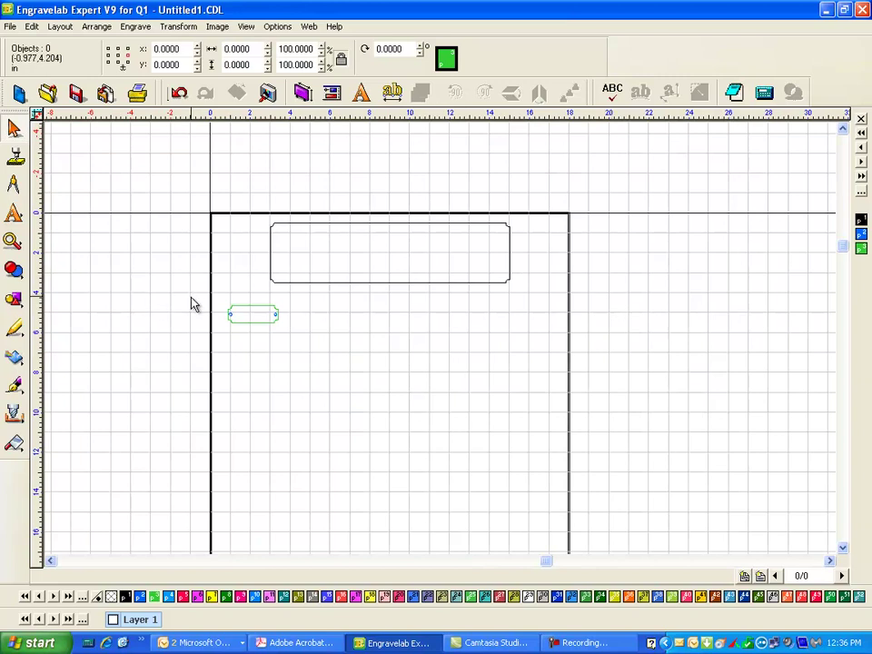
pyautogui.moveTo(192, 298); pyautogui.dragTo(328, 356)
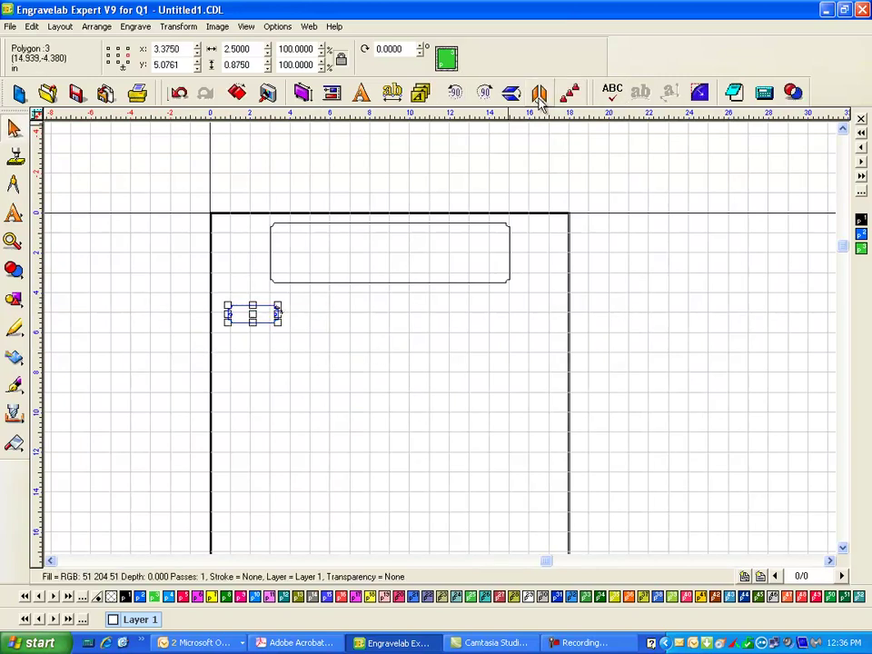
pyautogui.click(571, 95)
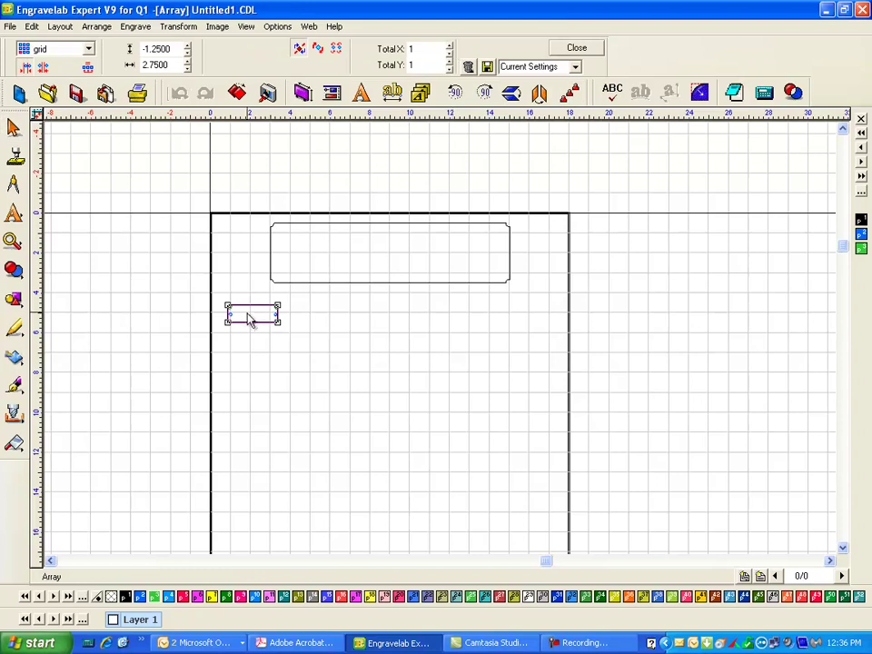
pyautogui.click(449, 46)
pyautogui.click(449, 45)
pyautogui.click(449, 46)
pyautogui.click(449, 48)
pyautogui.click(450, 47)
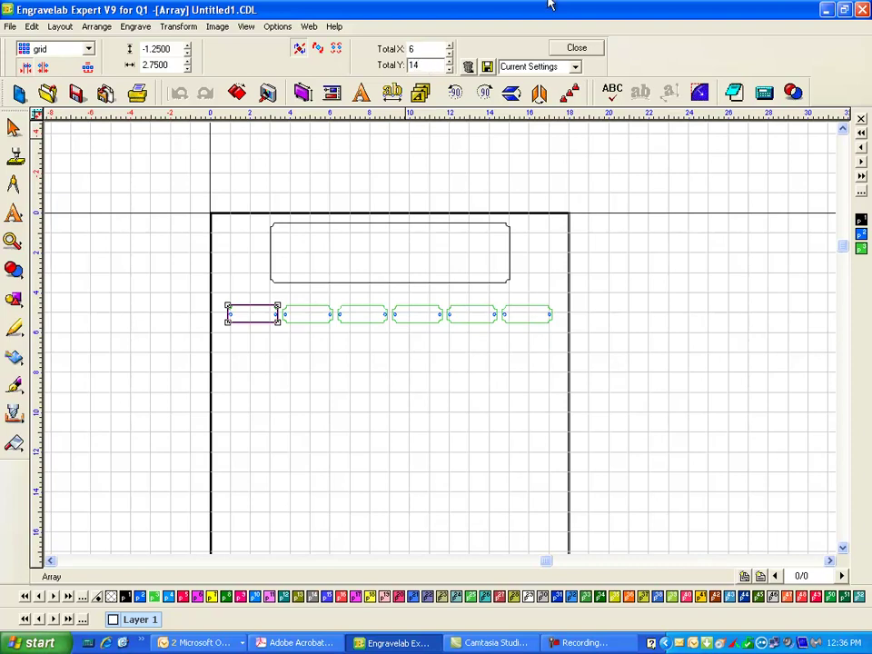
pyautogui.write('14')
pyautogui.press('Tab')
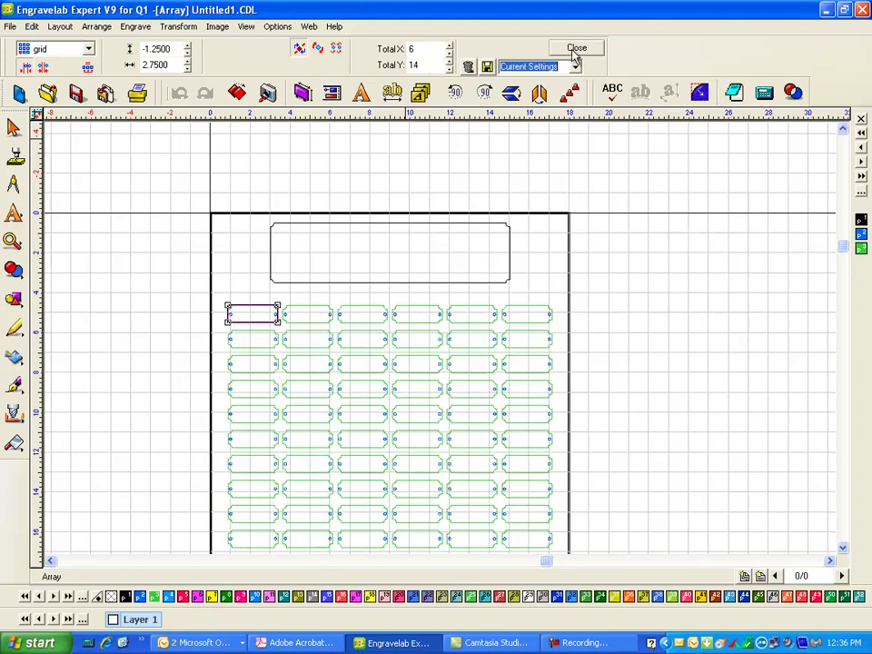
pyautogui.hotkey('shift', 'Tab')
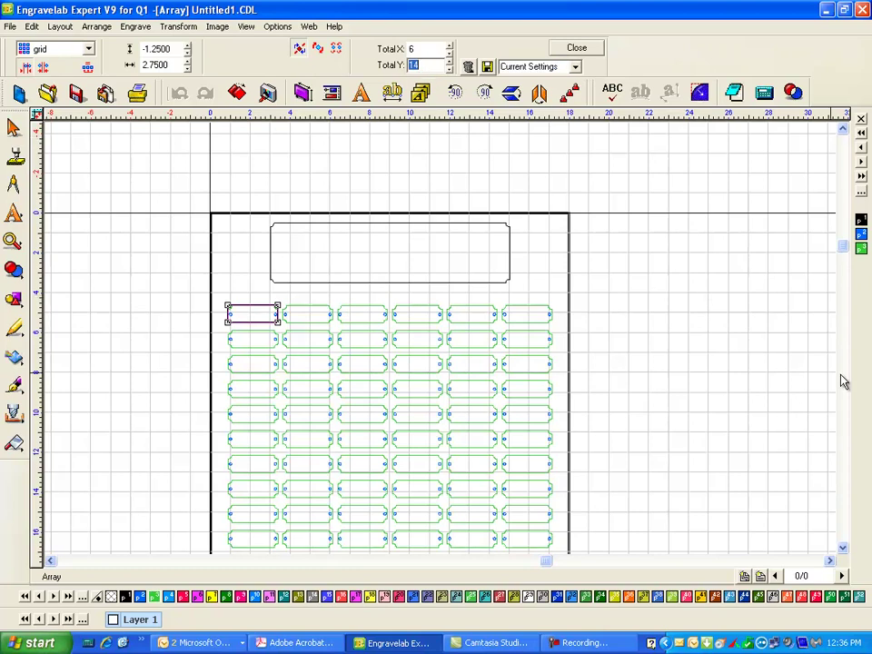
pyautogui.click(841, 549)
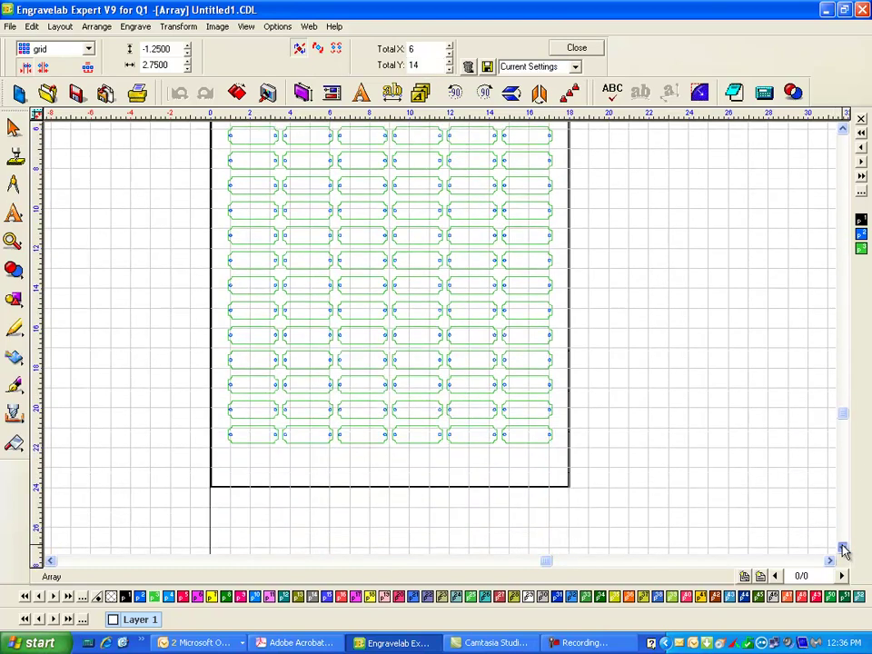
pyautogui.scroll(1, 777, 137)
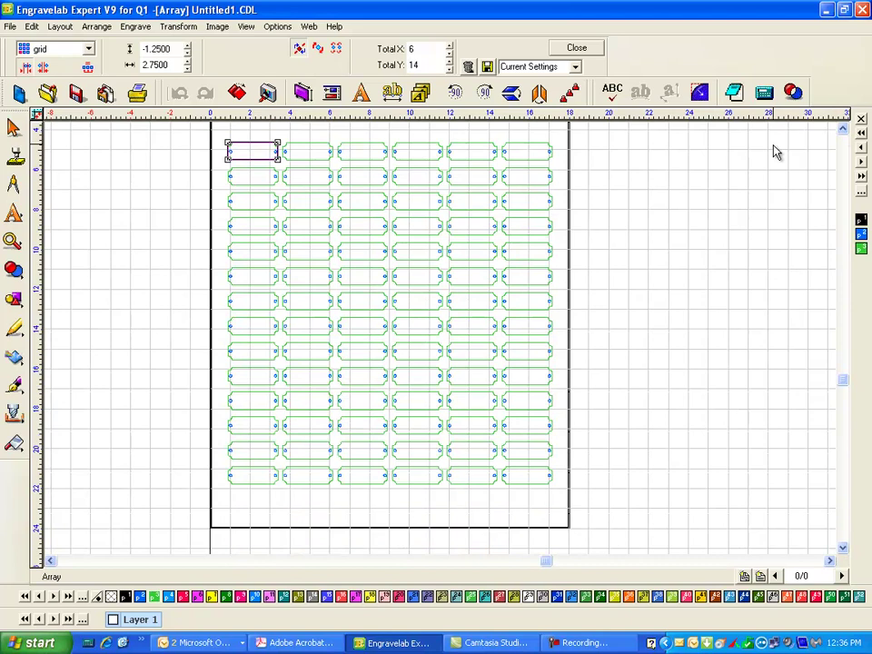
pyautogui.click(578, 49)
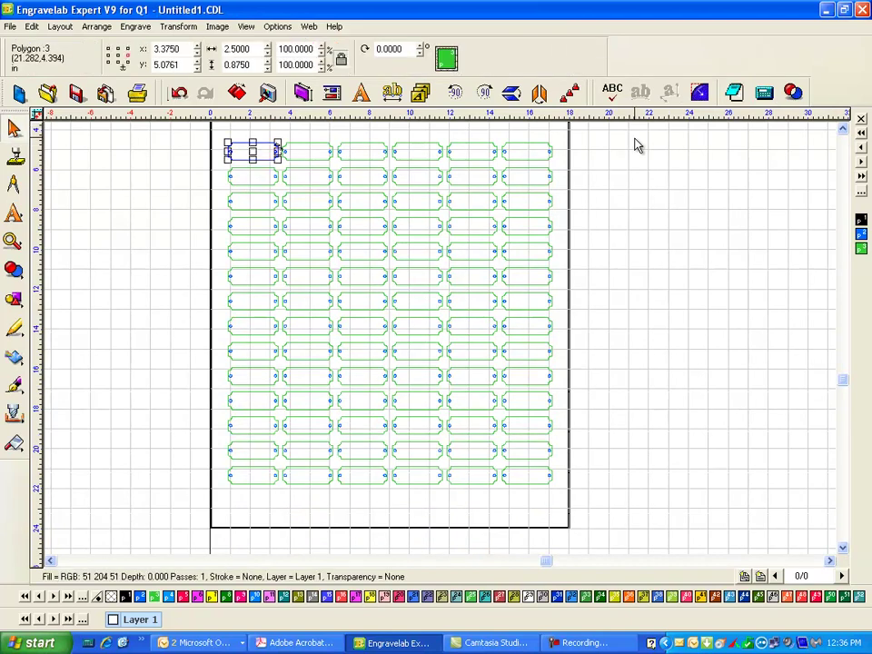
# Step: Show the whole page, nudge the plate grid down two steps, and select the header box
pyautogui.press('F4')
pyautogui.click(676, 189)
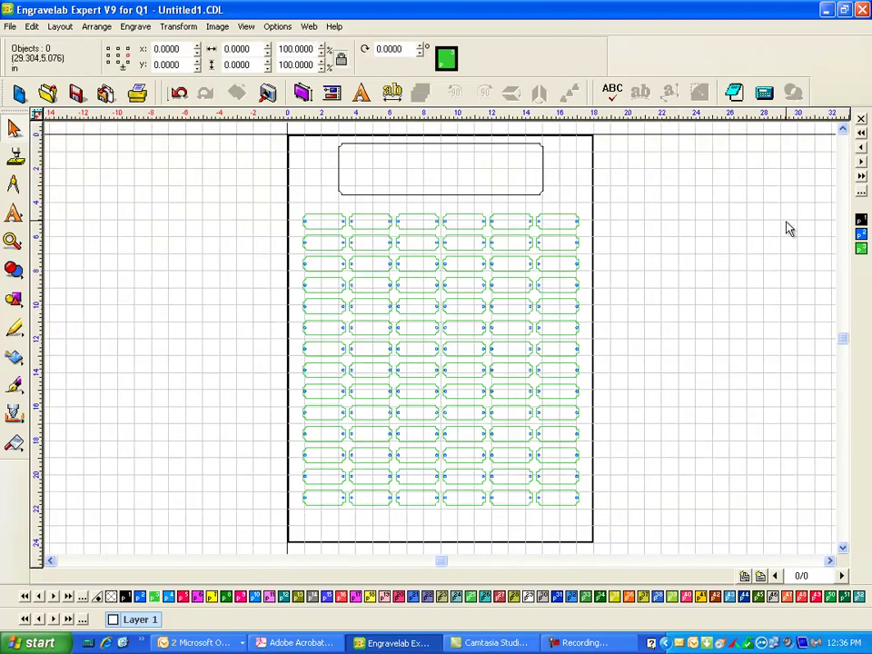
pyautogui.moveTo(243, 208); pyautogui.dragTo(757, 526)
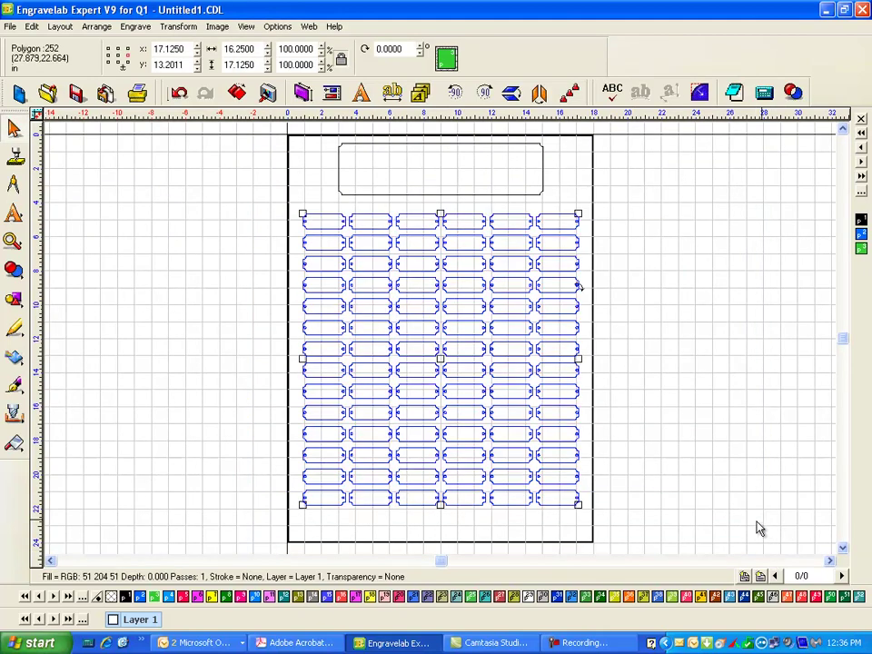
pyautogui.press('Down')
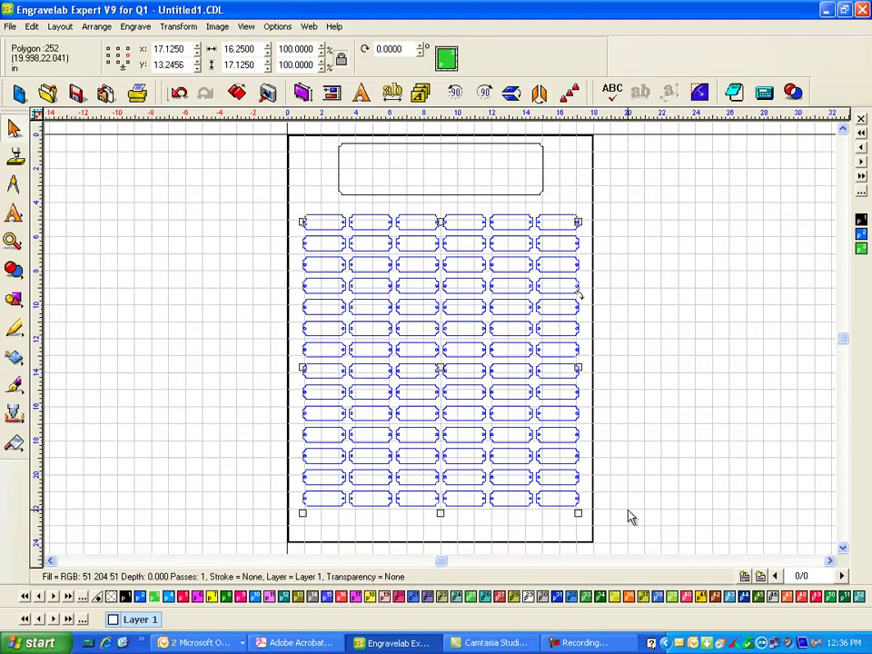
pyautogui.press('Down')
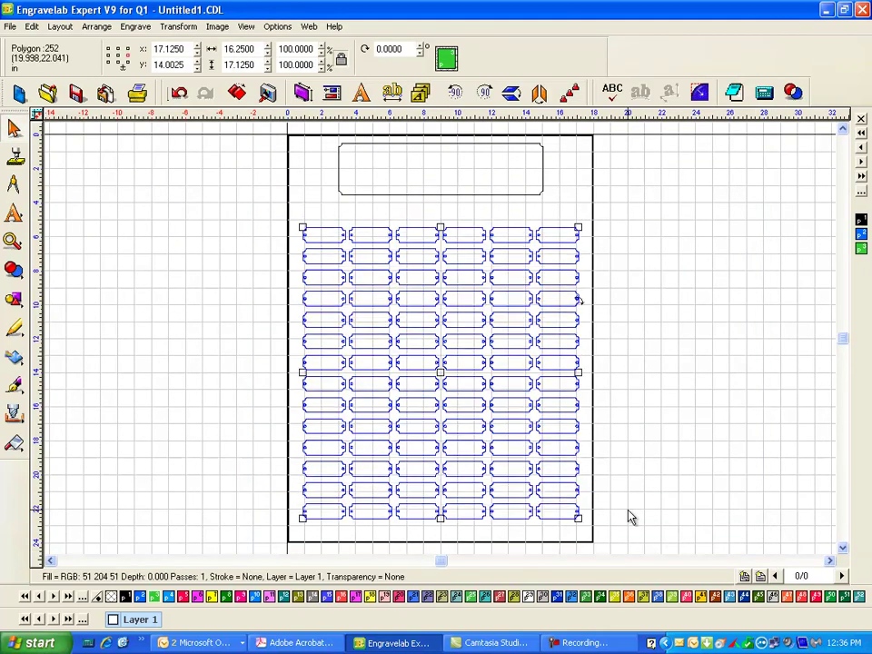
pyautogui.click(441, 145)
# Step: Nudge the header box down one step, then zoom in on the 12 × 3 header rectangle
pyautogui.press('Down')
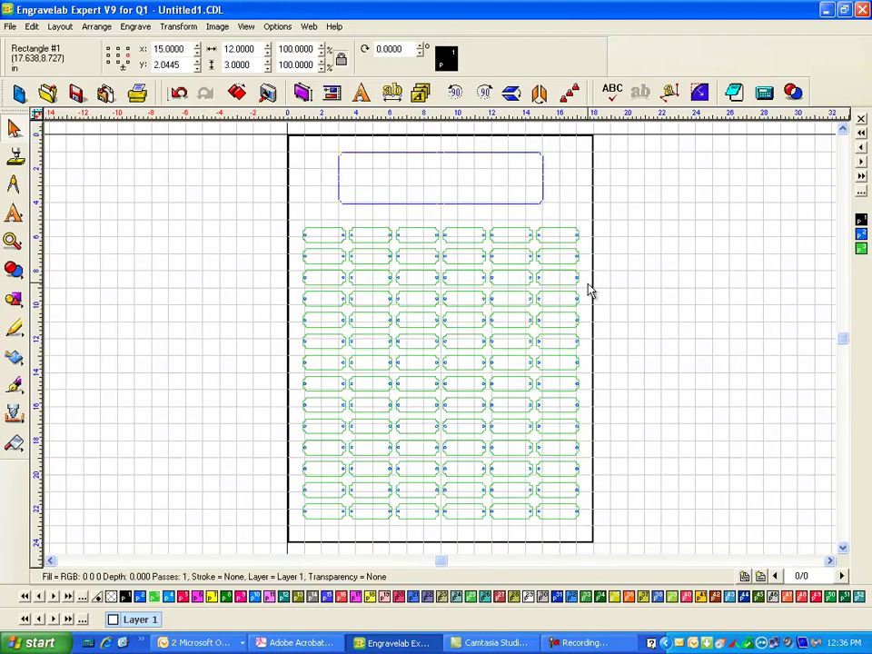
pyautogui.click(667, 189)
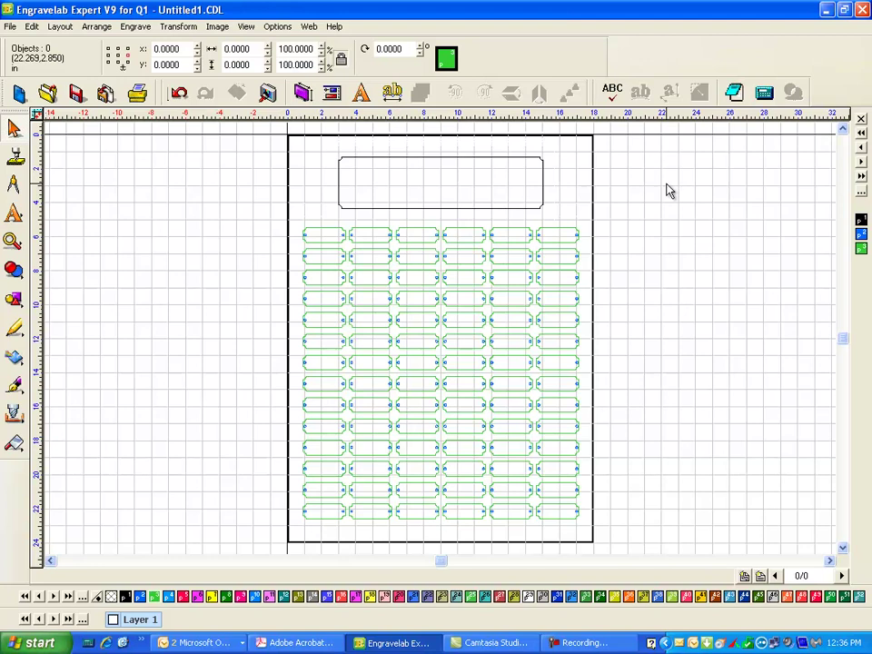
pyautogui.click(14, 270)
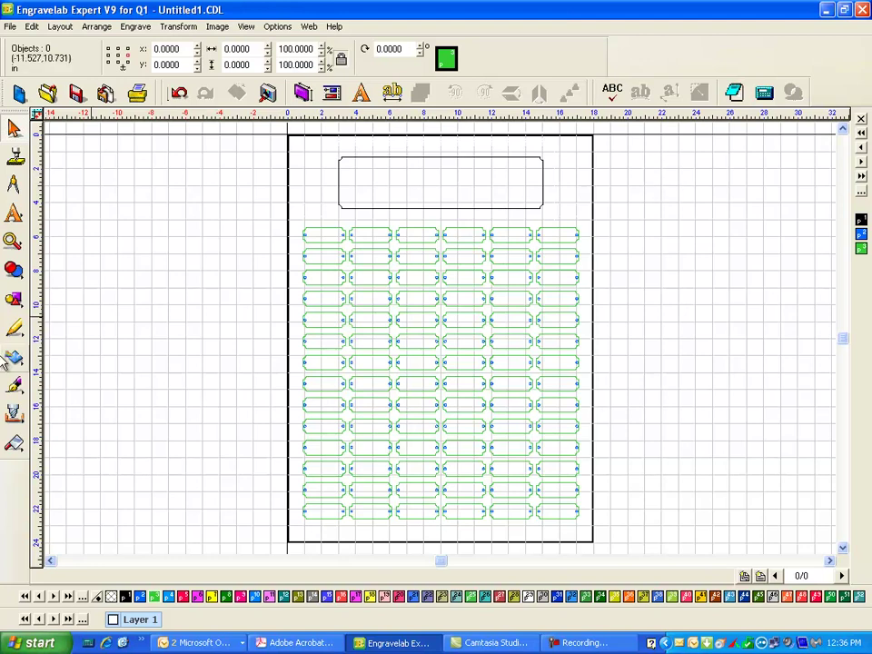
pyautogui.click(419, 156)
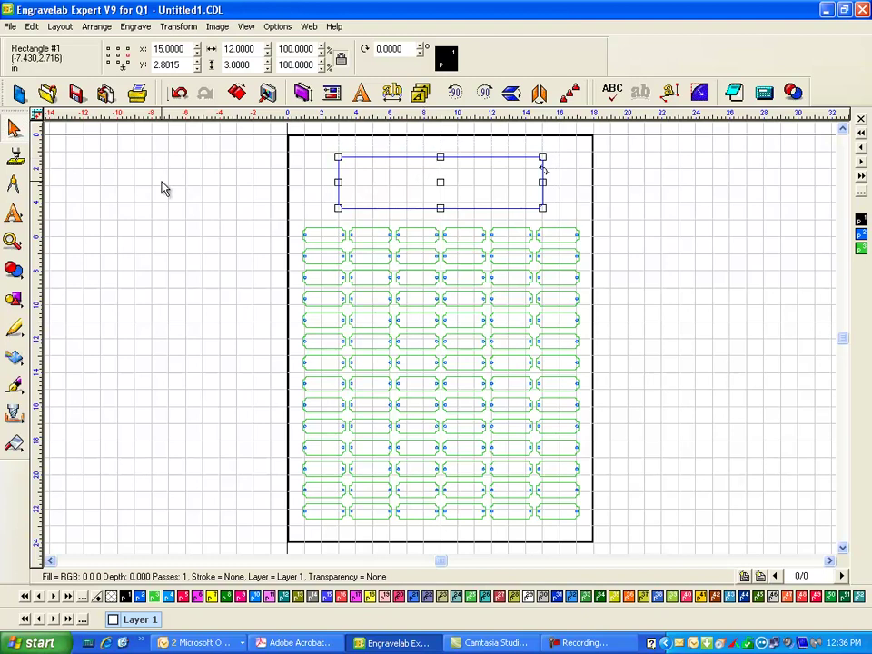
pyautogui.hotkey('shift', 'F2')
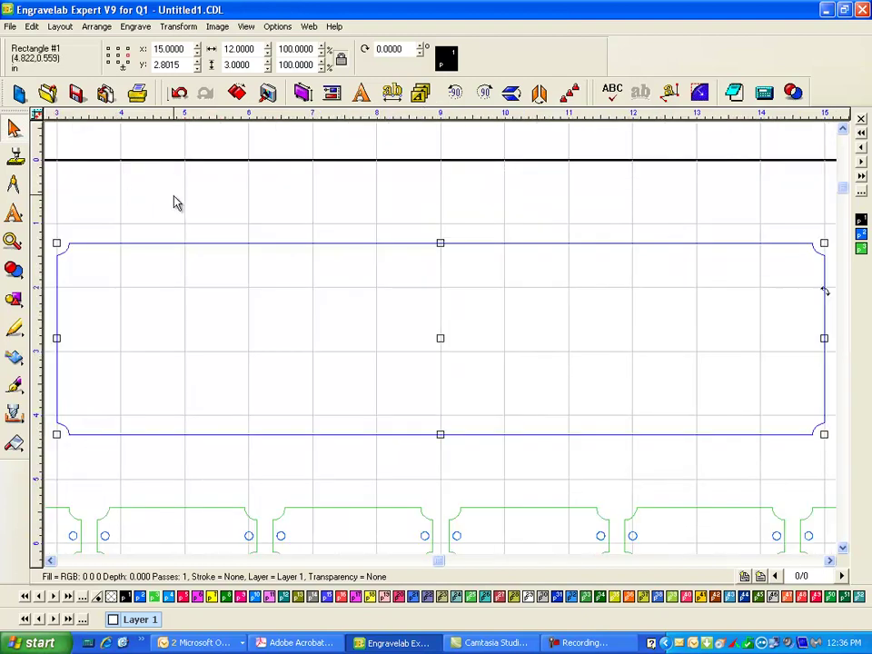
pyautogui.click(174, 201)
# Step: Draw a parametric circle inside the header panel with radius 0.0625
pyautogui.click(14, 300)
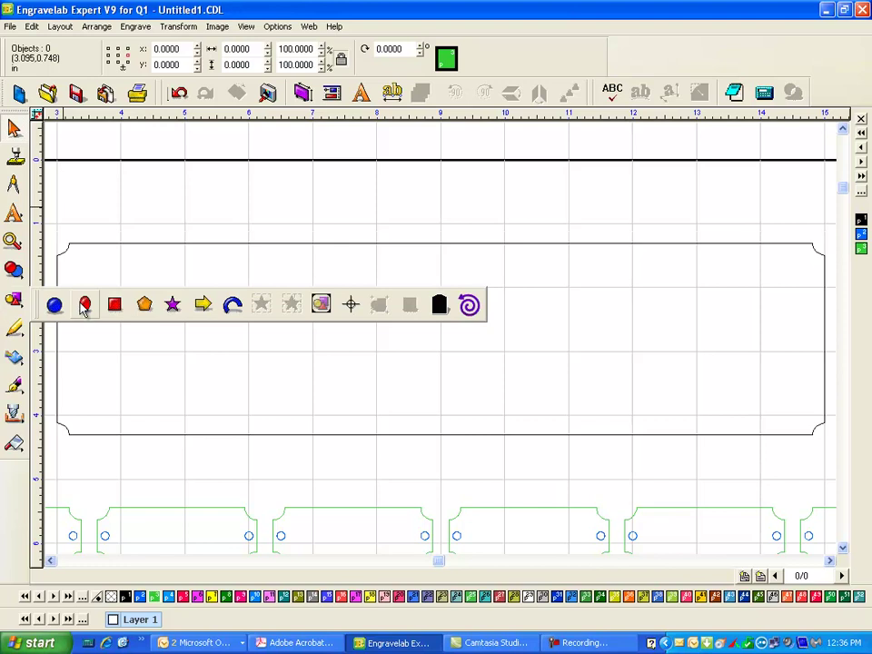
pyautogui.click(56, 305)
pyautogui.moveTo(88, 277); pyautogui.dragTo(101, 289)
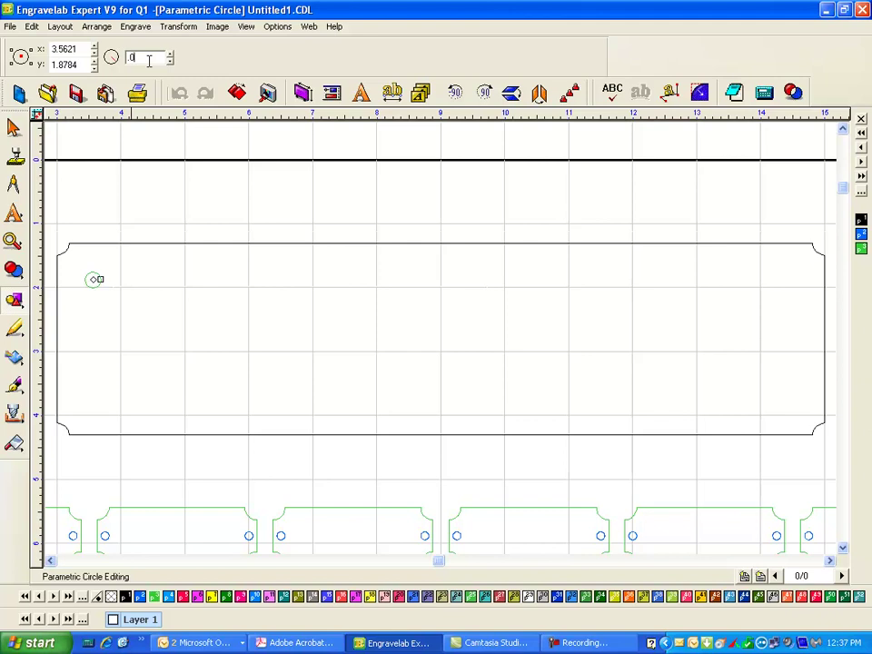
pyautogui.click(149, 61)
pyautogui.write('.0625')
pyautogui.press('Return')
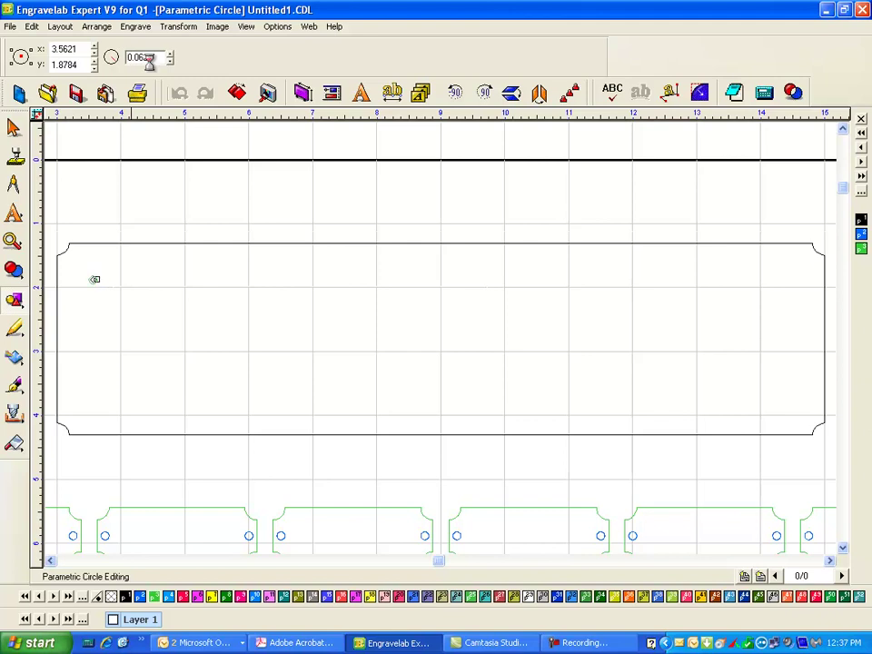
# Step: Fill the small circle blue and drag it into the header panel's top-left corner
pyautogui.click(14, 128)
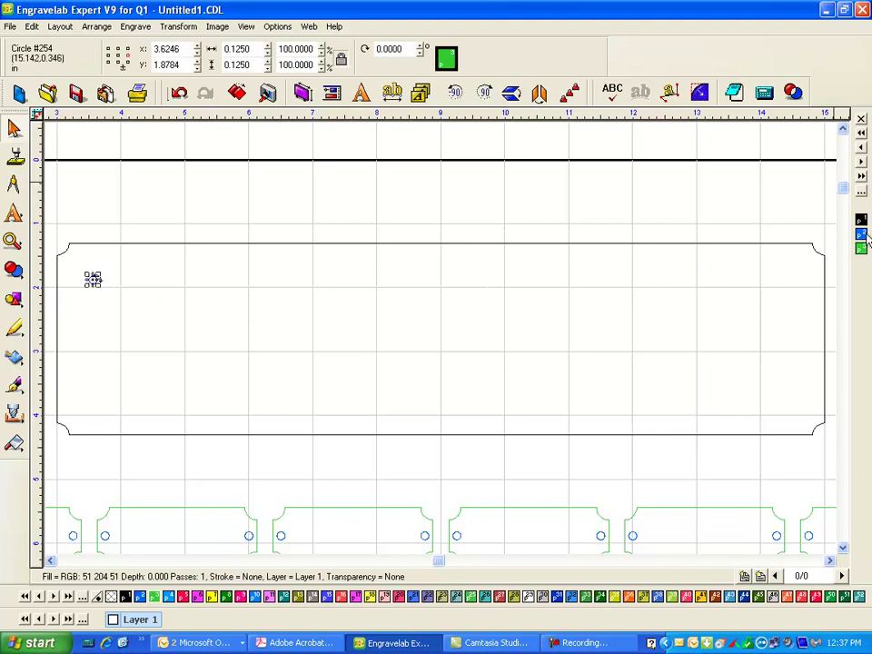
pyautogui.click(862, 235)
pyautogui.click(152, 226)
pyautogui.click(93, 280)
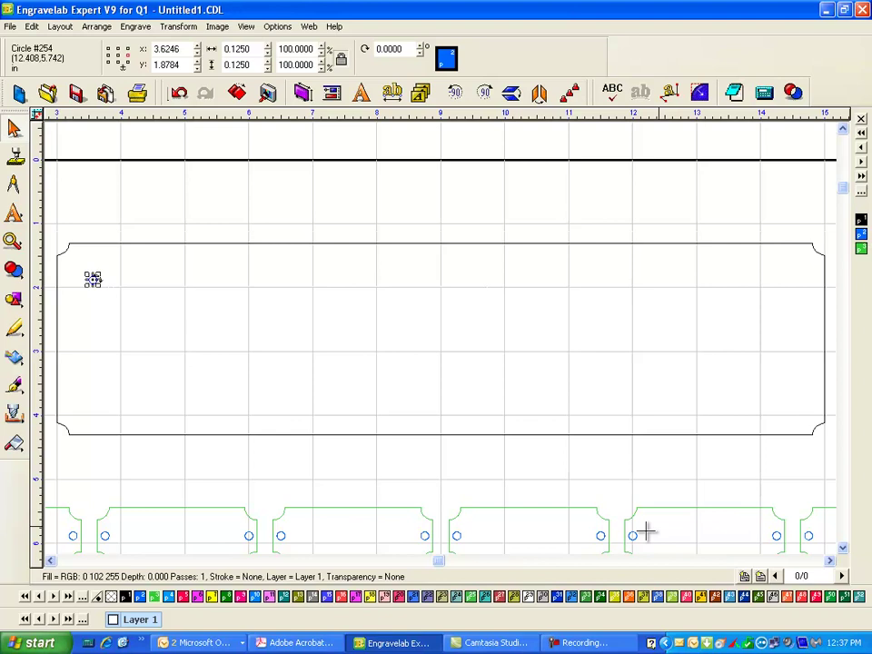
pyautogui.click(90, 228)
pyautogui.click(93, 280)
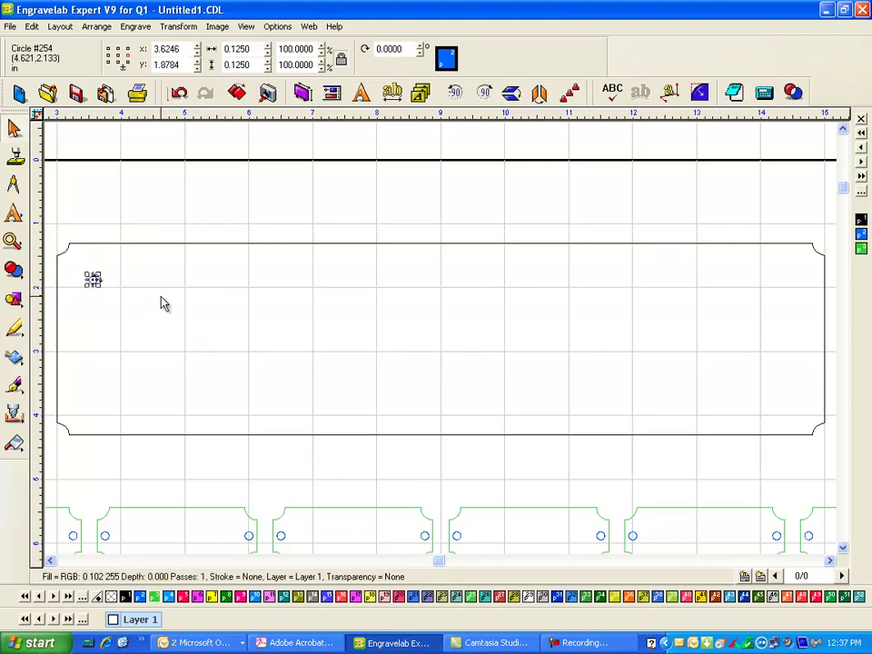
pyautogui.click(201, 243)
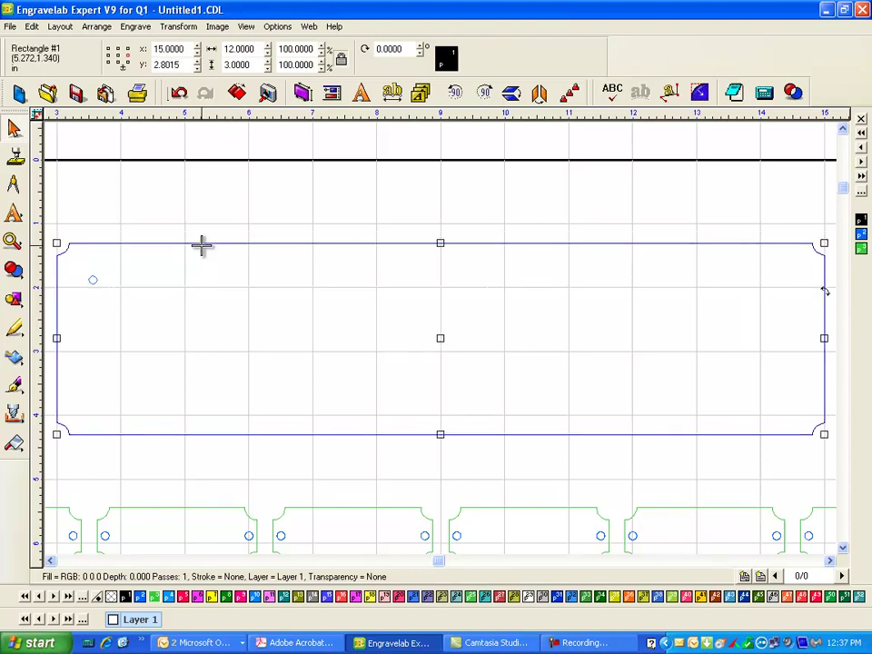
pyautogui.click(93, 280)
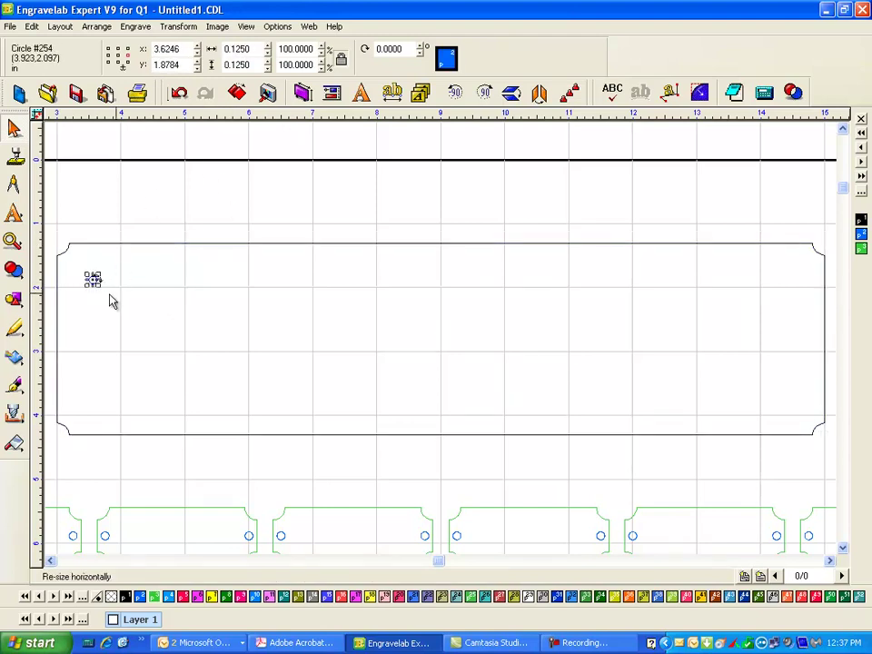
pyautogui.moveTo(93, 280); pyautogui.dragTo(77, 262)
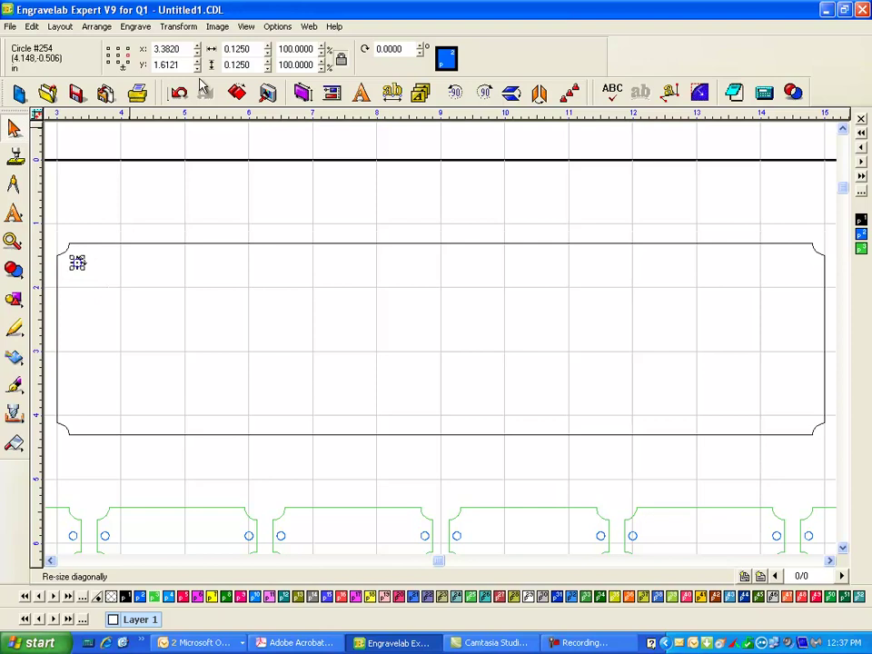
# Step: Inspect the small circle's array spacing fields, undo the change, and reopen the array settings
pyautogui.click(569, 92)
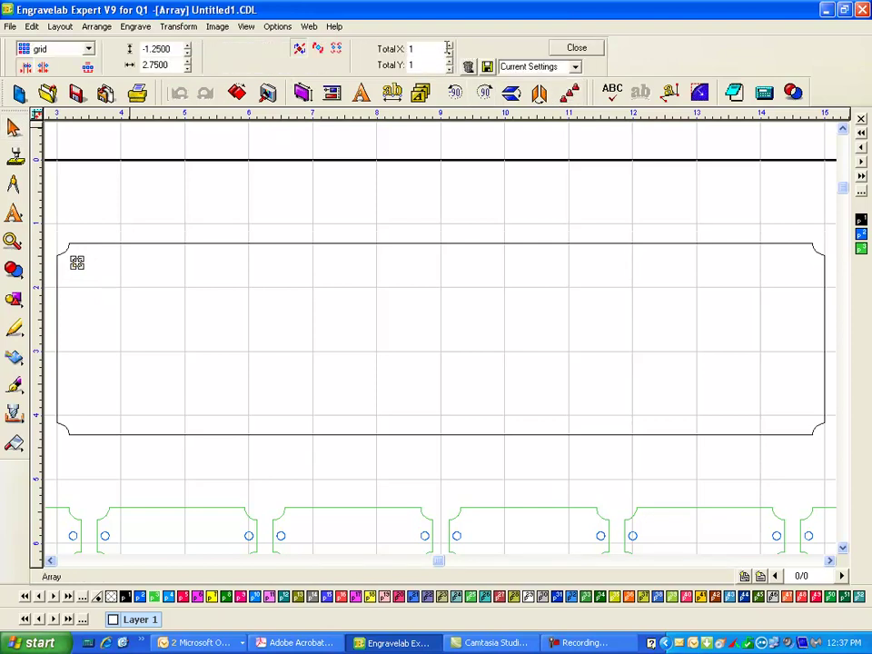
pyautogui.click(158, 64)
pyautogui.click(168, 65)
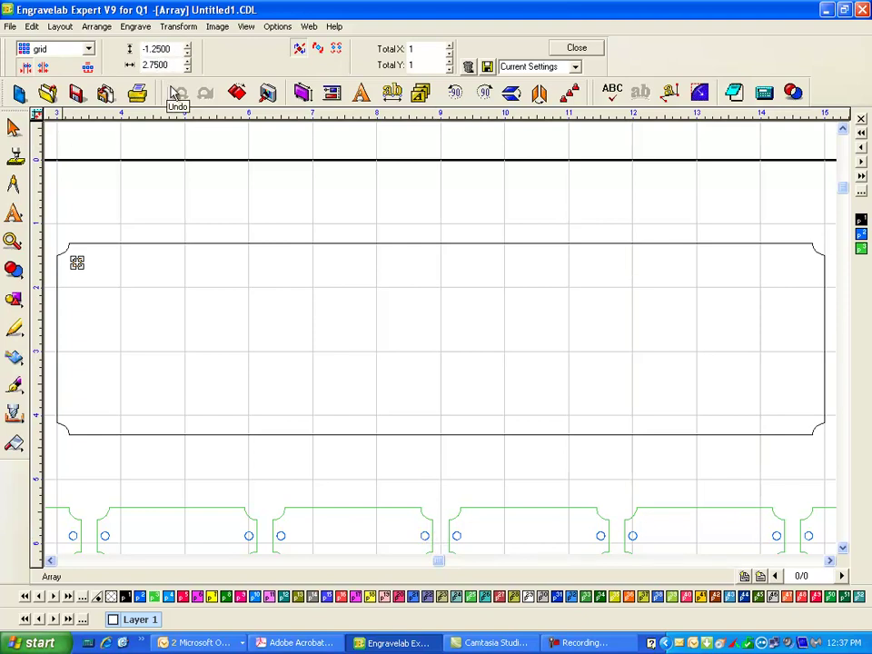
pyautogui.click(176, 94)
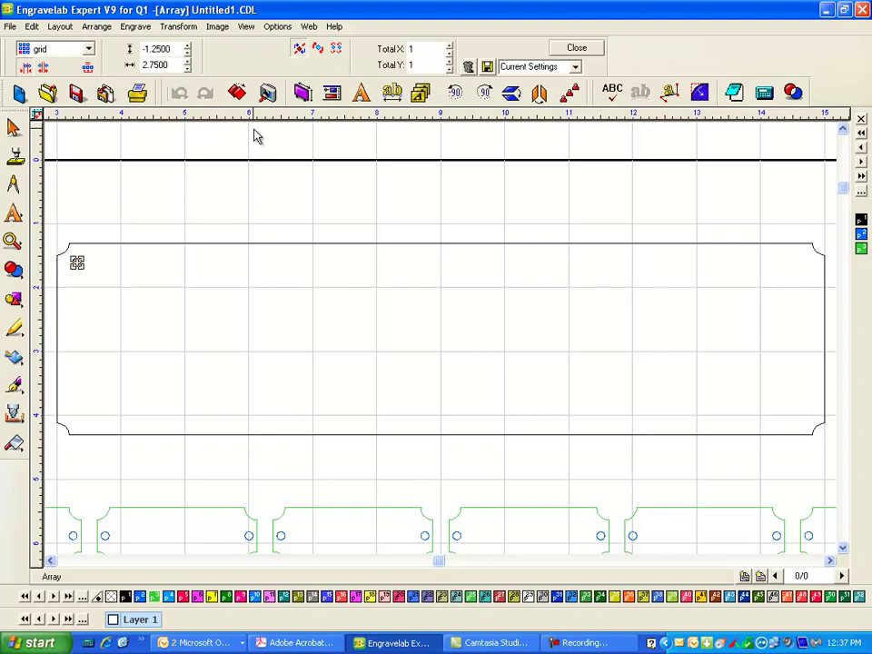
pyautogui.click(585, 50)
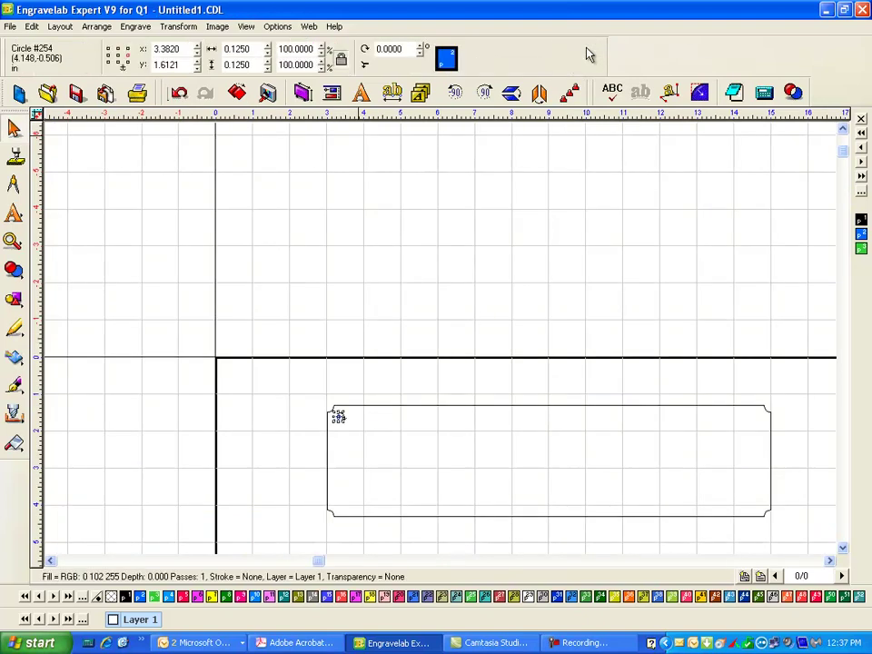
pyautogui.click(570, 93)
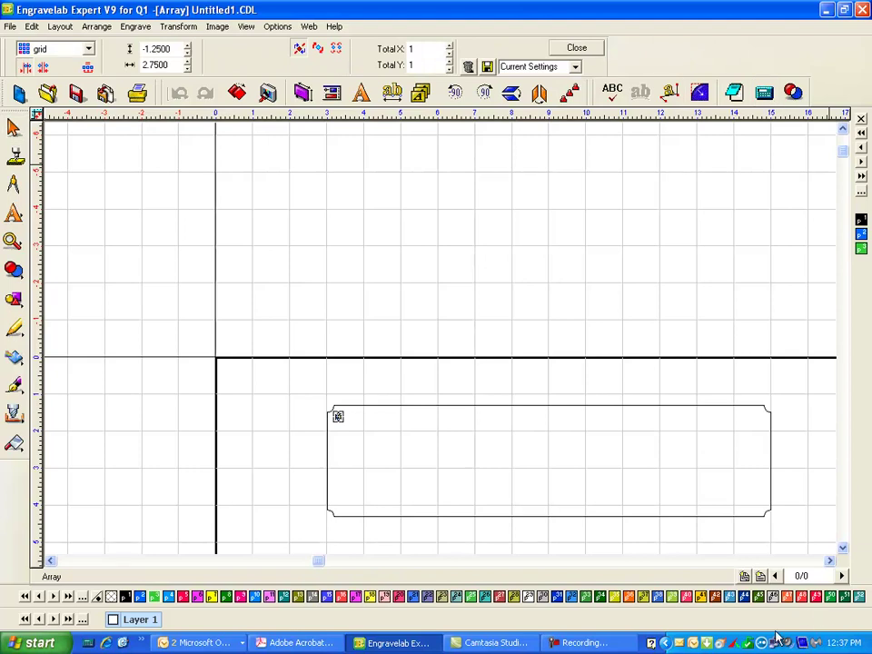
# Step: Capture a FastStone screenshot of the -1.2500 and 2.7500 spacing fields
pyautogui.click(740, 641)
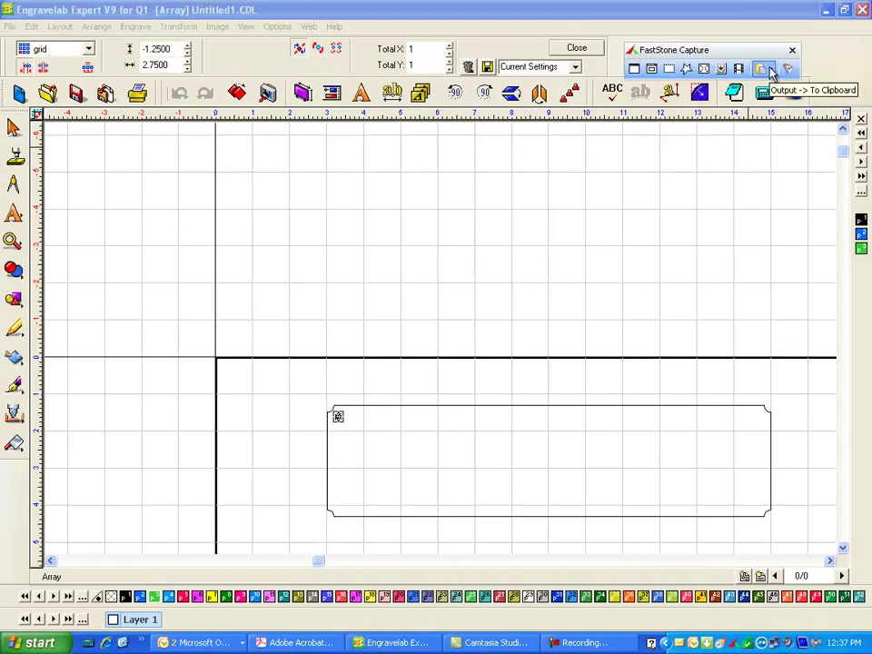
pyautogui.click(668, 68)
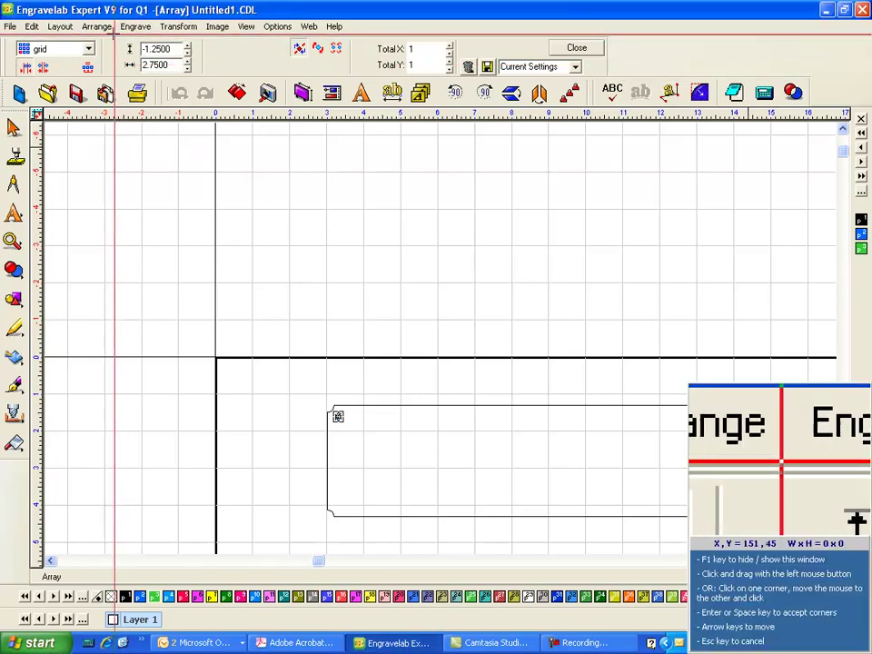
pyautogui.moveTo(101, 35); pyautogui.dragTo(213, 82)
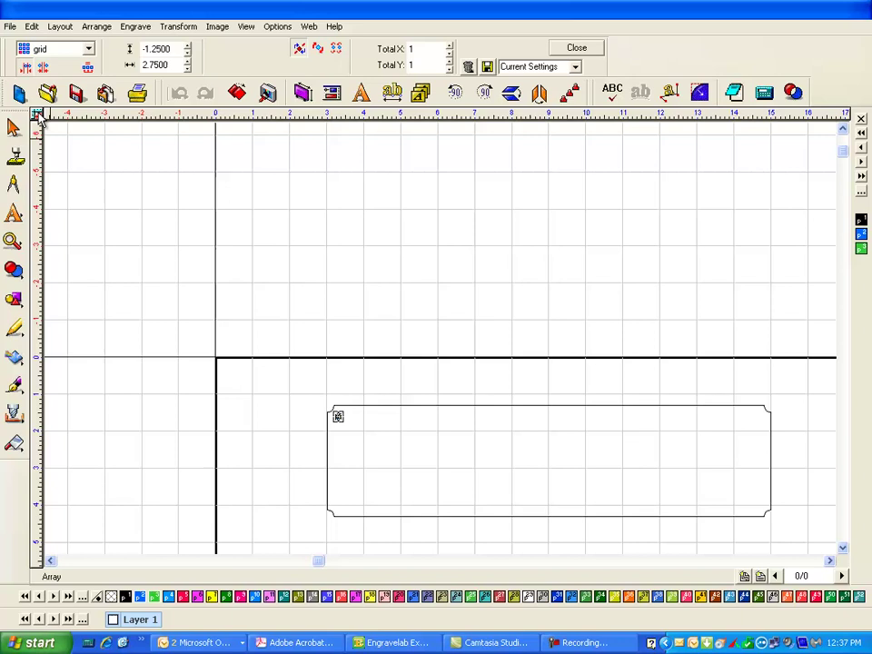
# Step: Paste the spacing screenshot into the drawing and move it left of the sheet
pyautogui.click(32, 26)
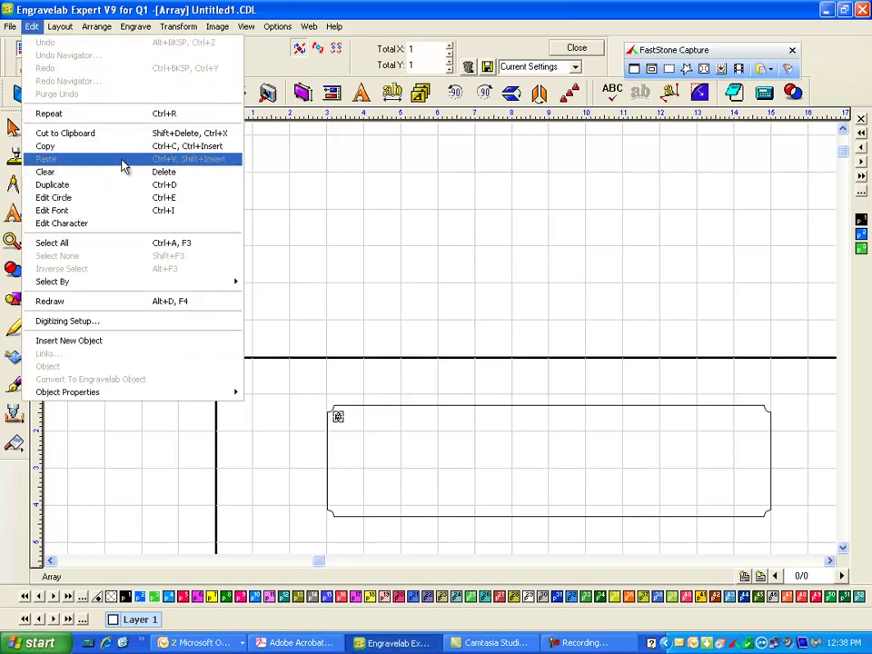
pyautogui.click(276, 162)
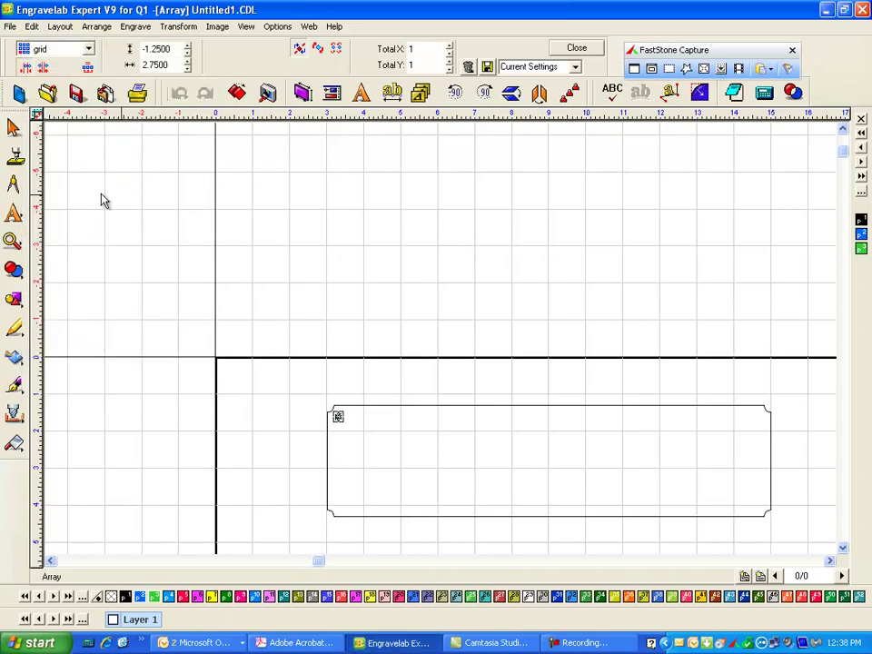
pyautogui.click(582, 49)
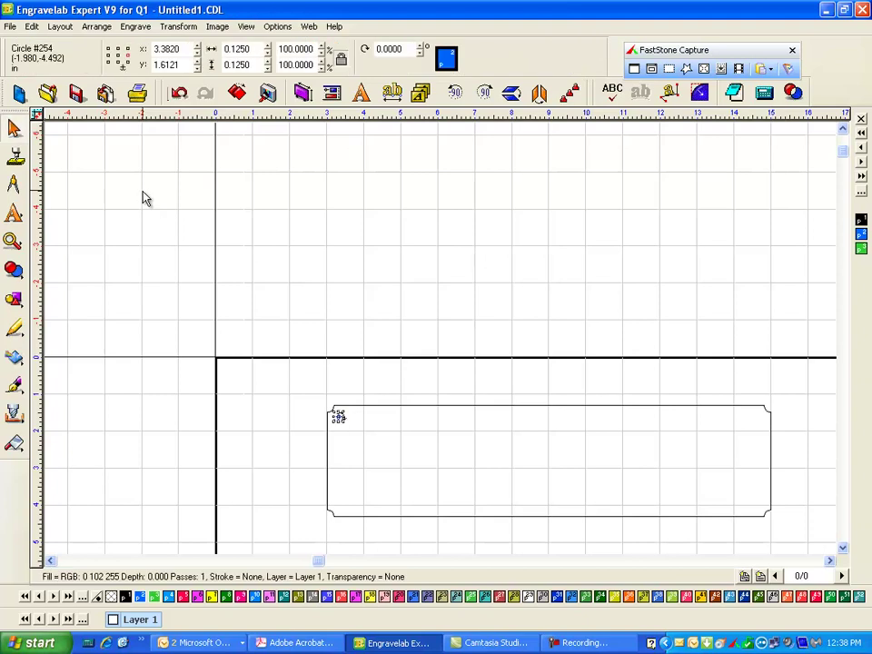
pyautogui.click(32, 26)
pyautogui.click(68, 161)
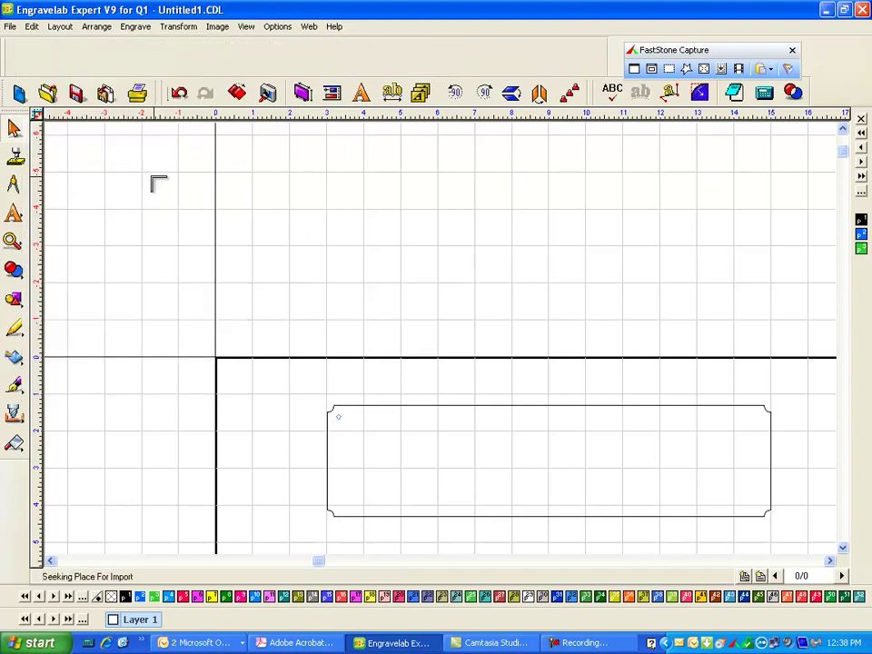
pyautogui.moveTo(89, 165); pyautogui.dragTo(194, 242)
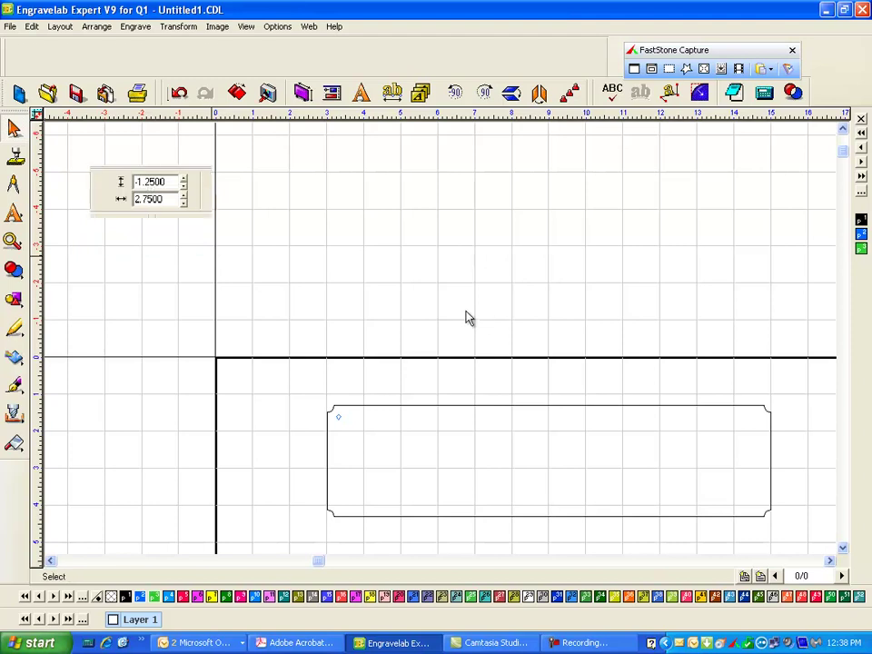
pyautogui.press('Escape')
pyautogui.click(157, 194)
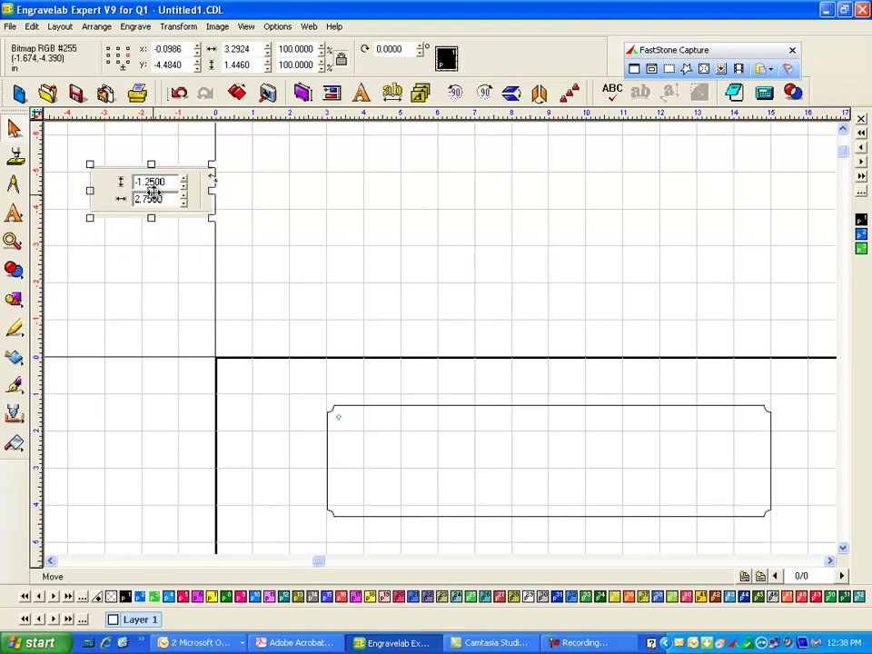
pyautogui.moveTo(154, 193); pyautogui.dragTo(129, 265)
pyautogui.click(462, 269)
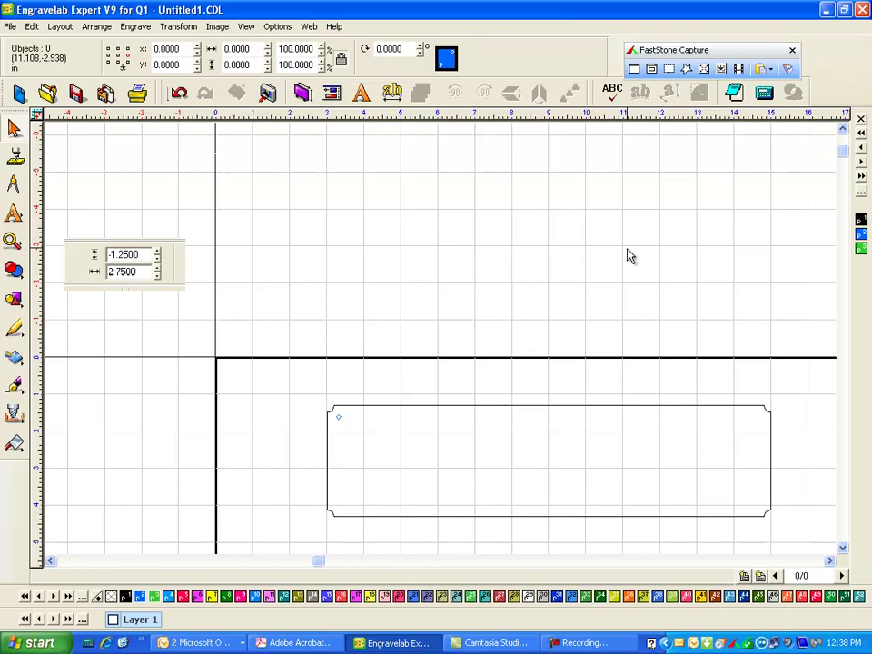
# Step: Turn the corner hole circle into a 2 × 2 array
pyautogui.moveTo(288, 302); pyautogui.dragTo(553, 522)
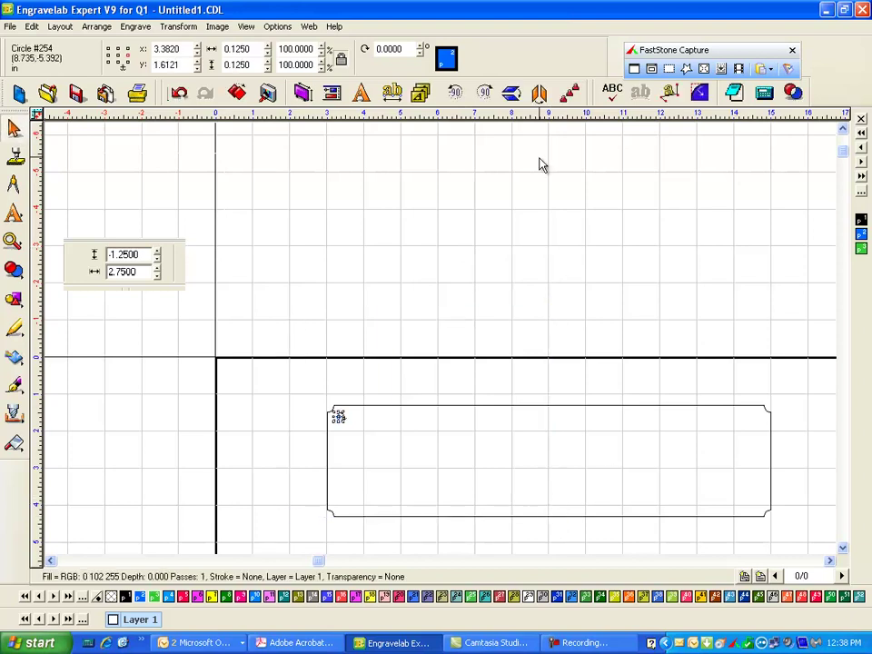
pyautogui.click(420, 91)
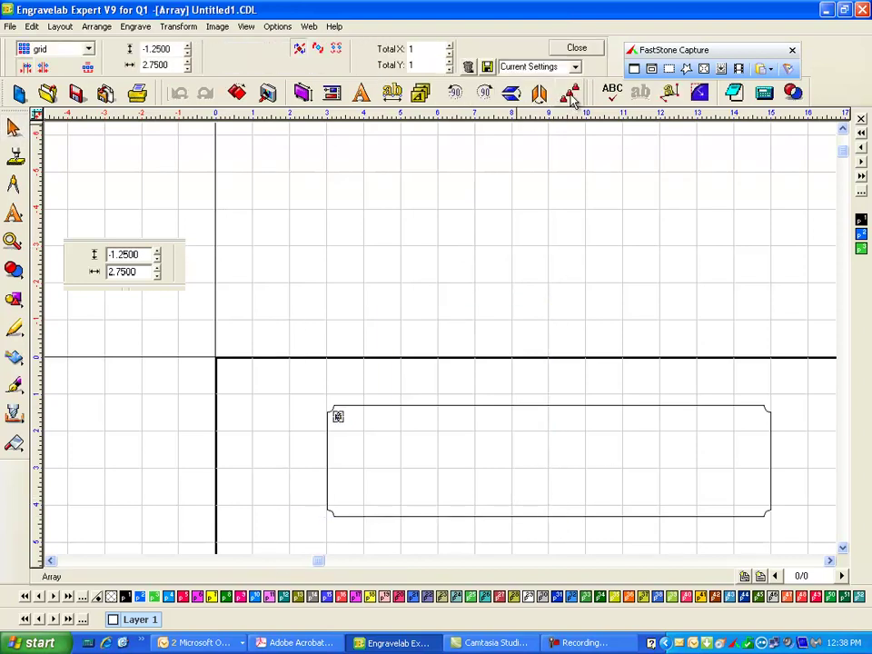
pyautogui.click(449, 47)
pyautogui.click(449, 62)
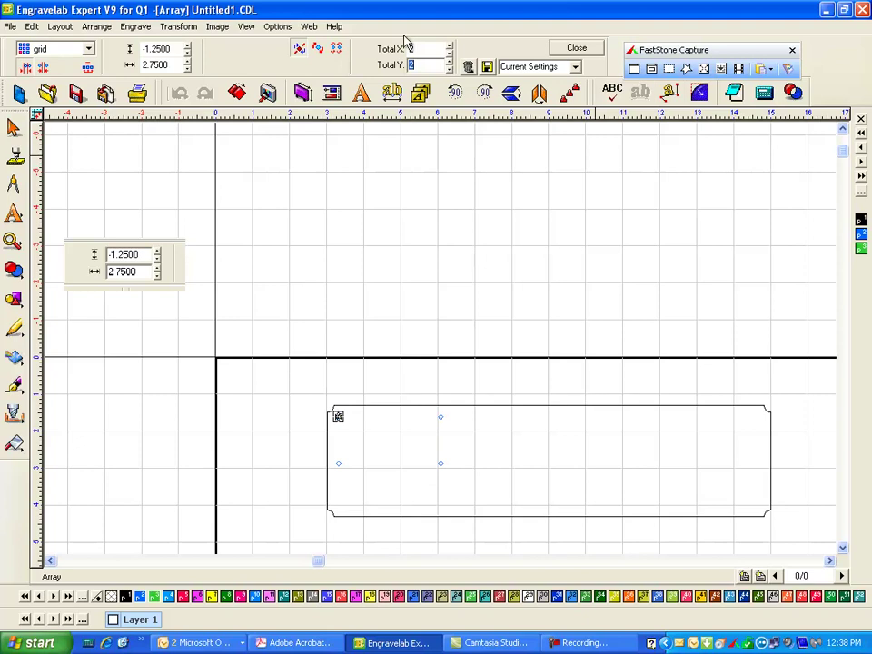
# Step: Space the array copies 11.25 in across and -2.25 in down, then finish the array
pyautogui.click(189, 64)
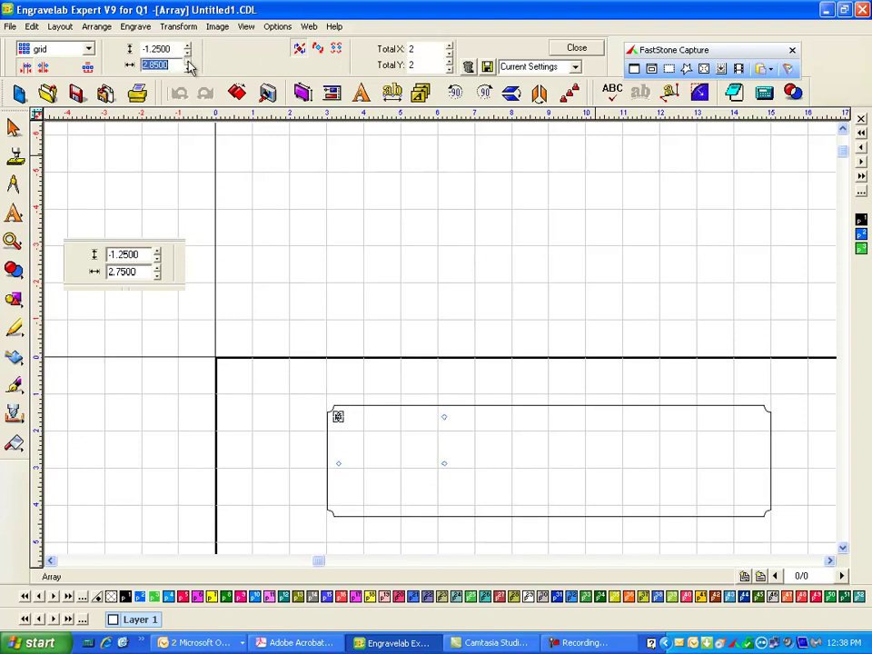
pyautogui.click(189, 64)
pyautogui.click(189, 63)
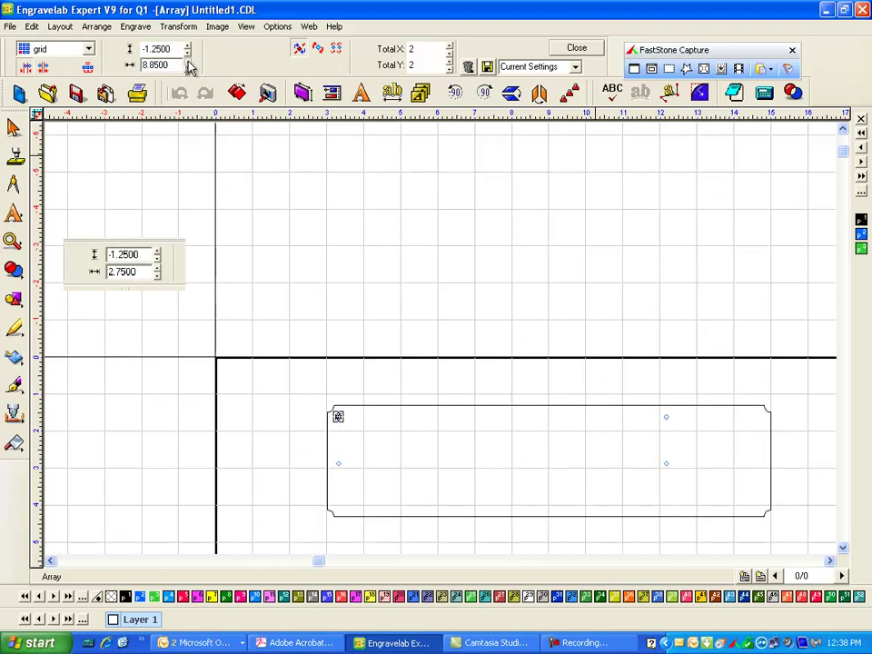
pyautogui.click(189, 64)
pyautogui.click(189, 63)
pyautogui.click(189, 64)
pyautogui.click(189, 63)
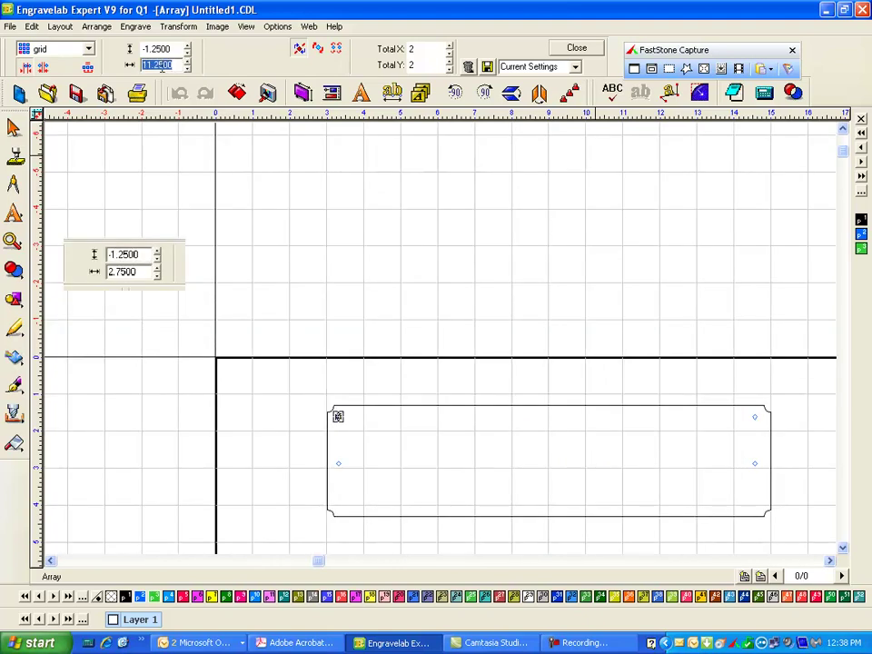
pyautogui.click(188, 52)
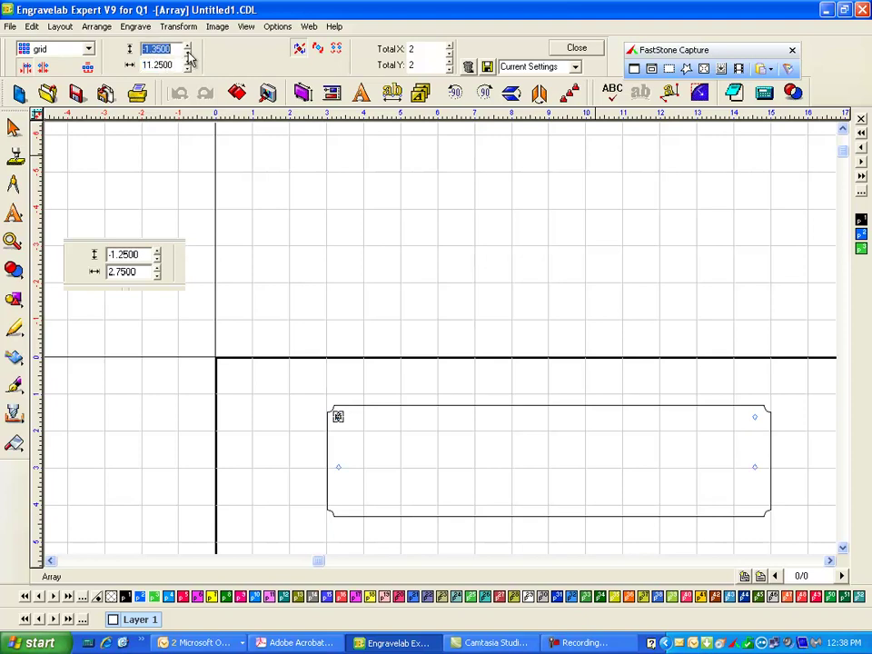
pyautogui.click(188, 52)
pyautogui.click(188, 52)
pyautogui.click(188, 52)
pyautogui.click(188, 53)
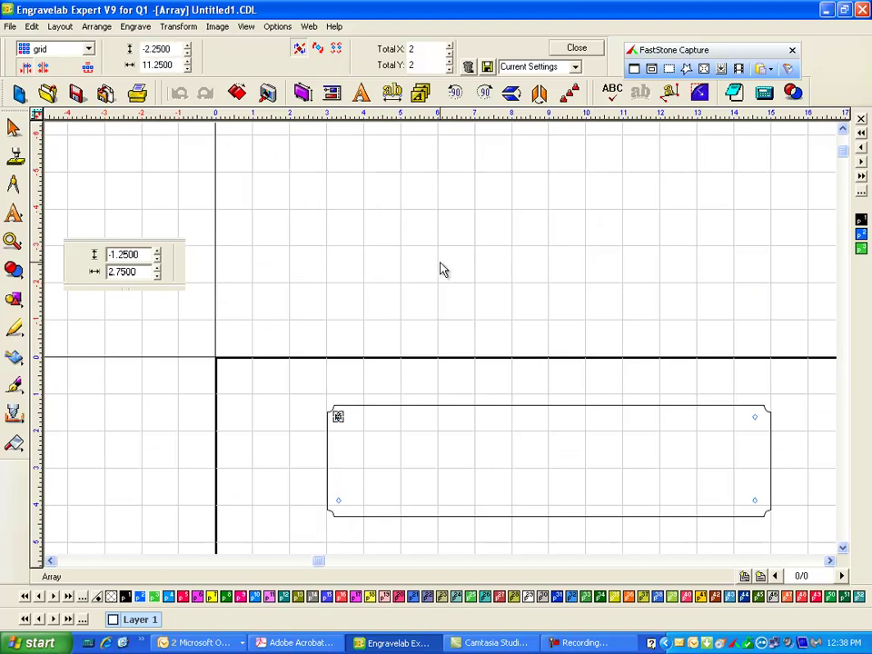
pyautogui.click(576, 47)
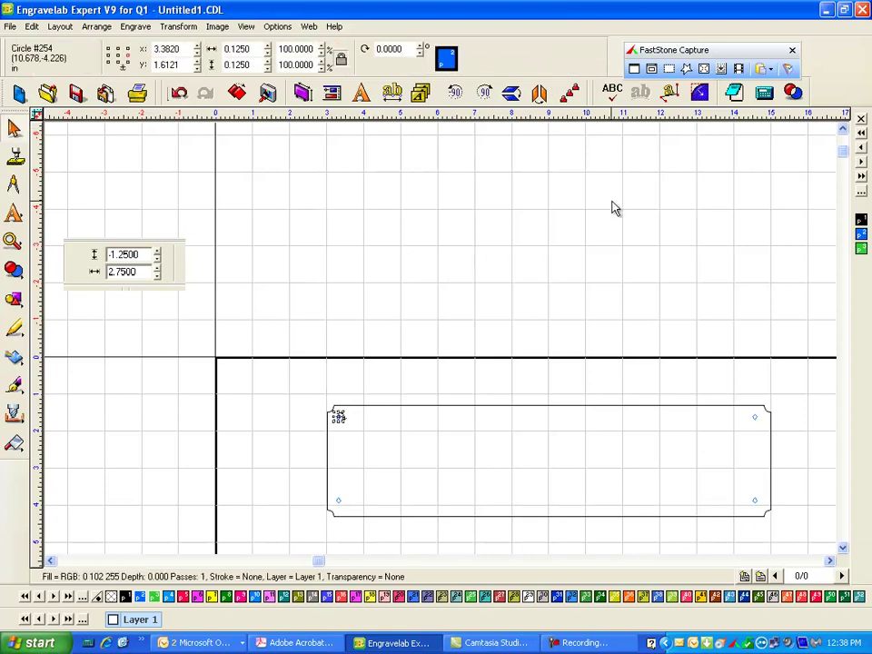
# Step: Move the plate rectangle to X 9
pyautogui.click(540, 405)
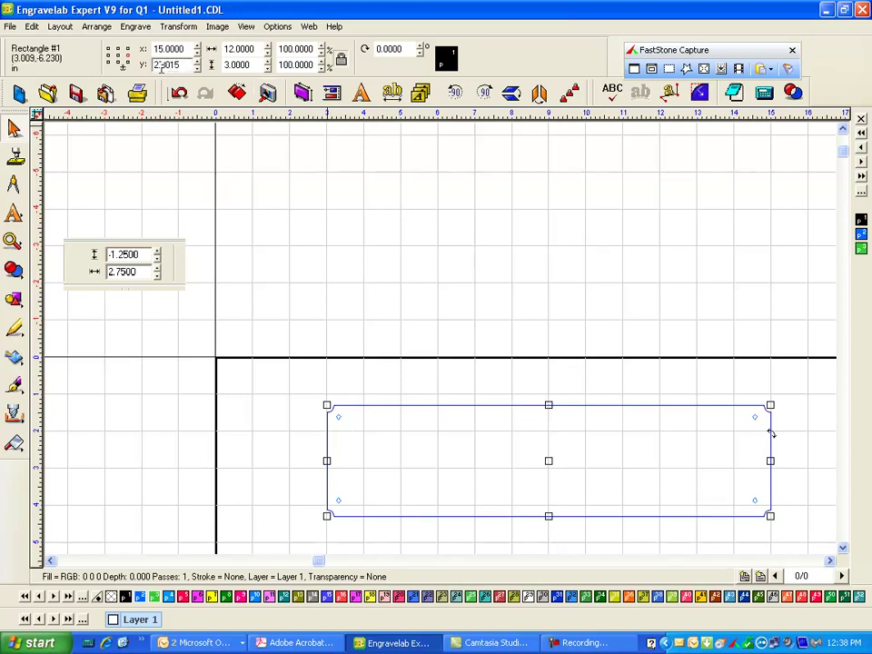
pyautogui.doubleClick(169, 49)
pyautogui.write('9')
pyautogui.press('Tab')
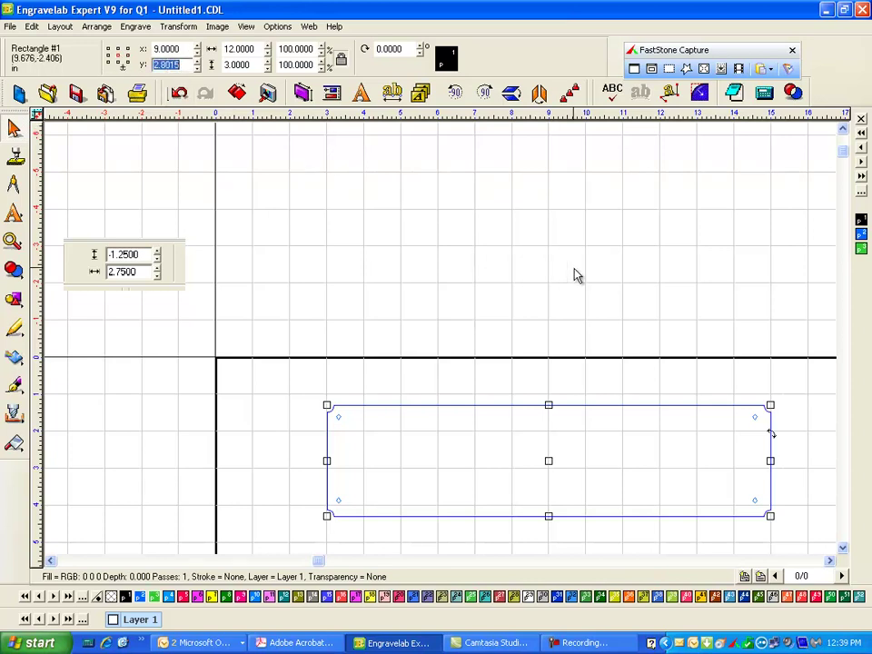
pyautogui.write('2')
pyautogui.click(409, 253)
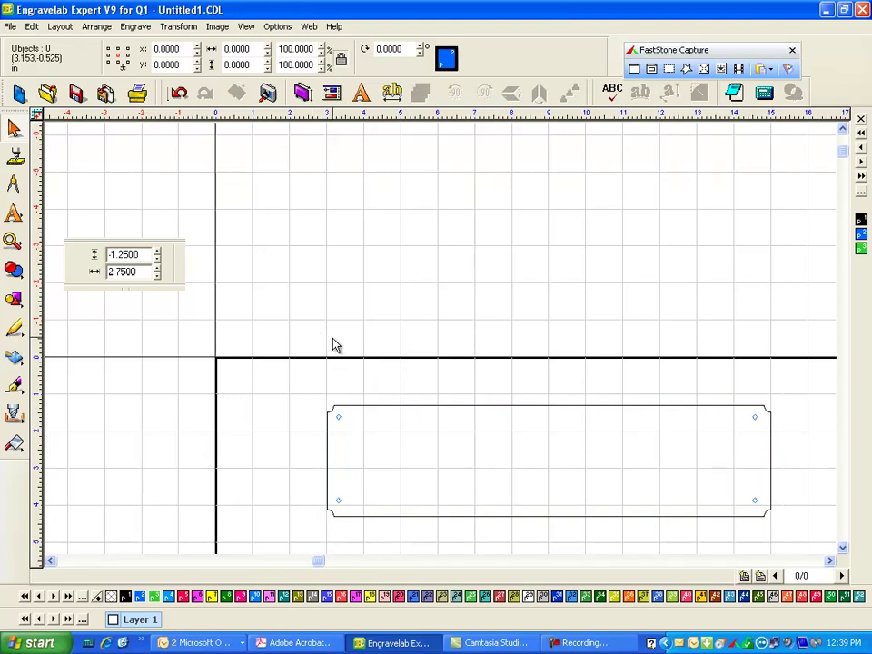
# Step: Centre the four hole circles at Y 2.8 and X 9
pyautogui.moveTo(332, 340); pyautogui.dragTo(772, 561)
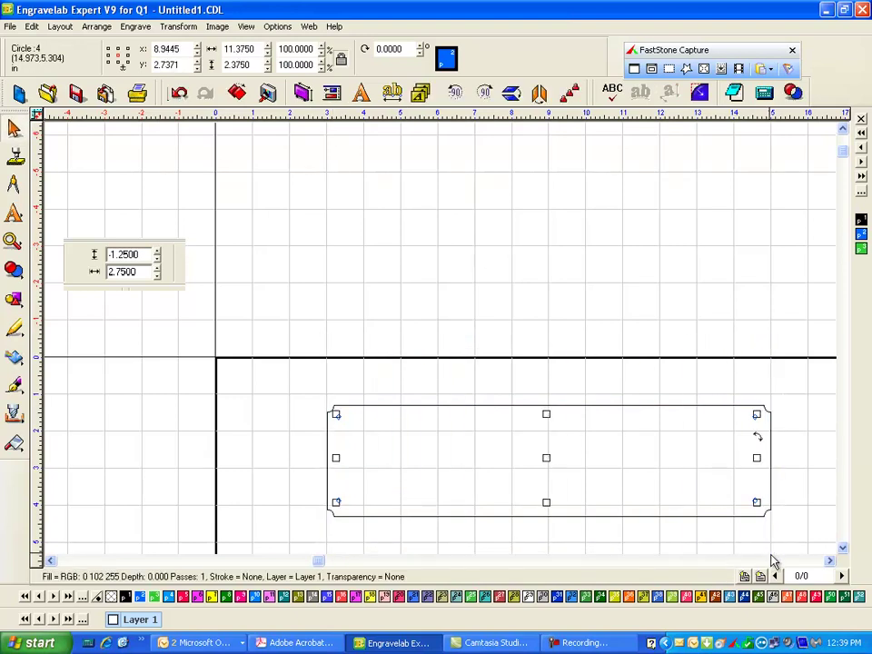
pyautogui.doubleClick(162, 64)
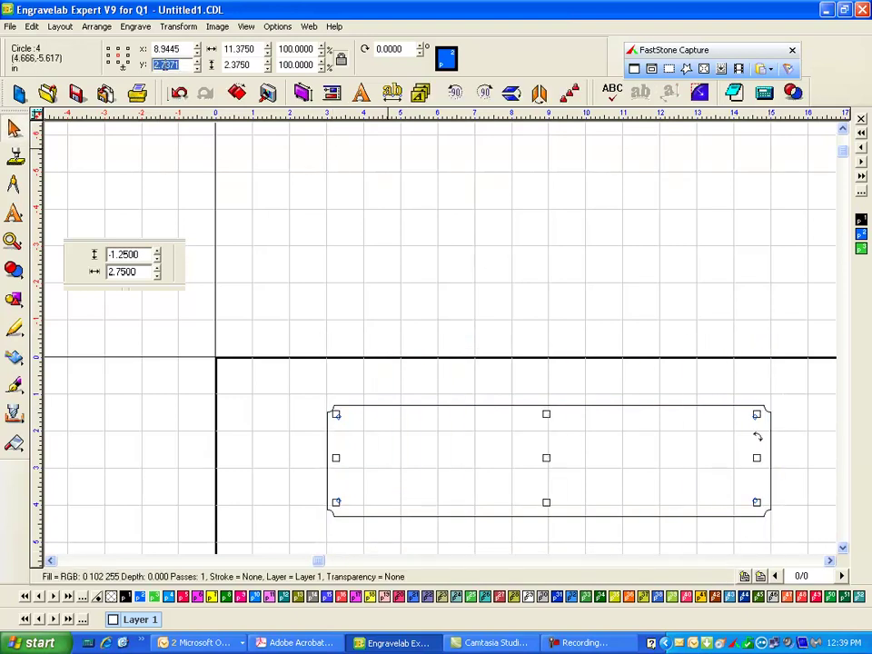
pyautogui.write('2.8')
pyautogui.press('Return')
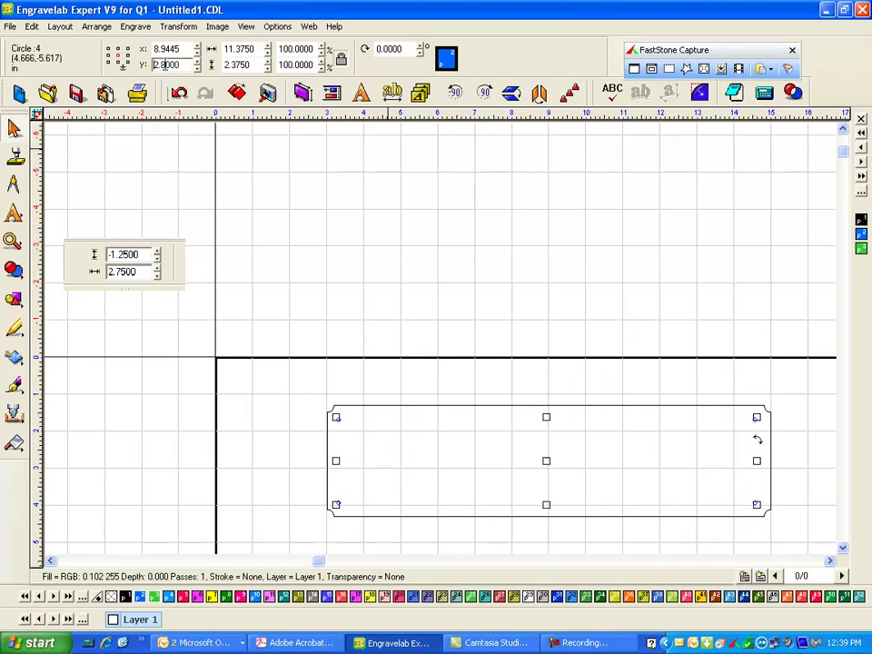
pyautogui.doubleClick(166, 48)
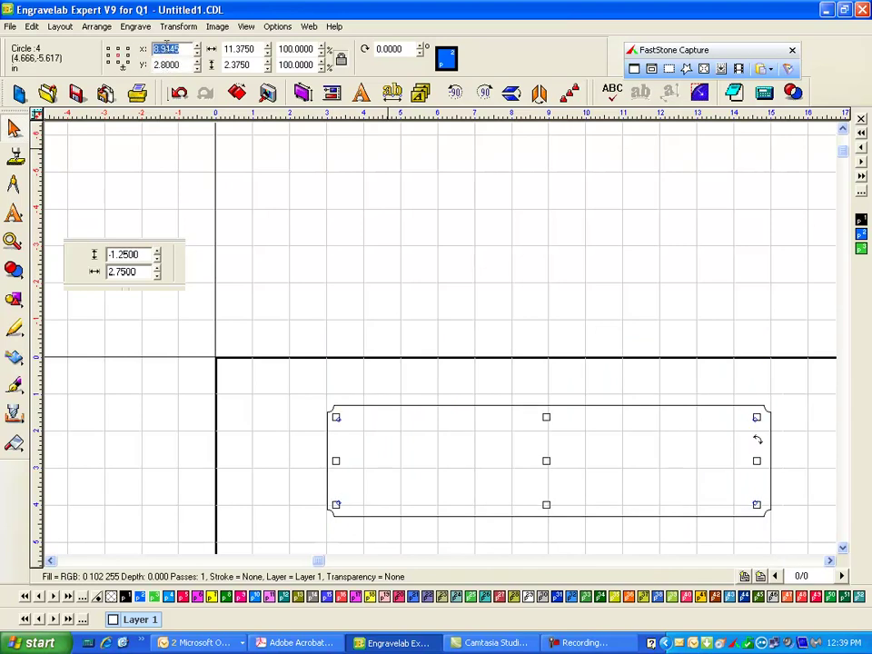
pyautogui.write('9')
pyautogui.press('Return')
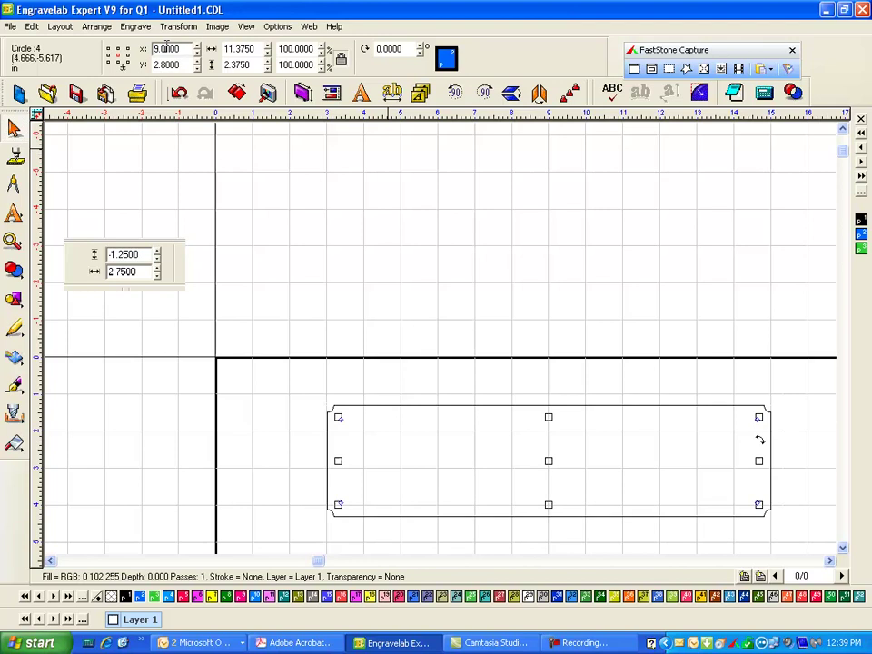
pyautogui.click(491, 207)
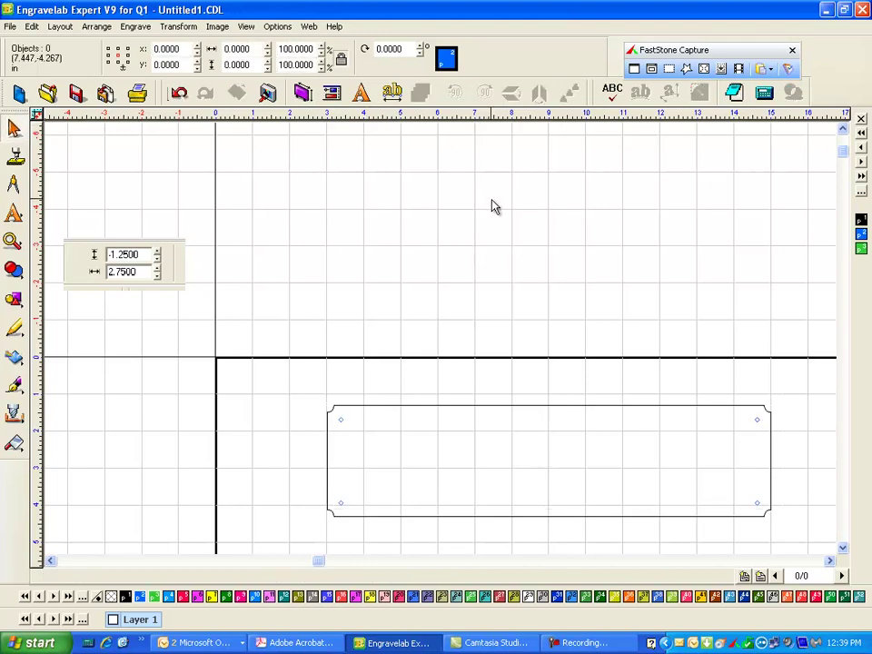
# Step: Zoom to the full sheet, hide the green plate outlines, and select all 172 objects for engraving
pyautogui.hotkey('shift', 'F4')
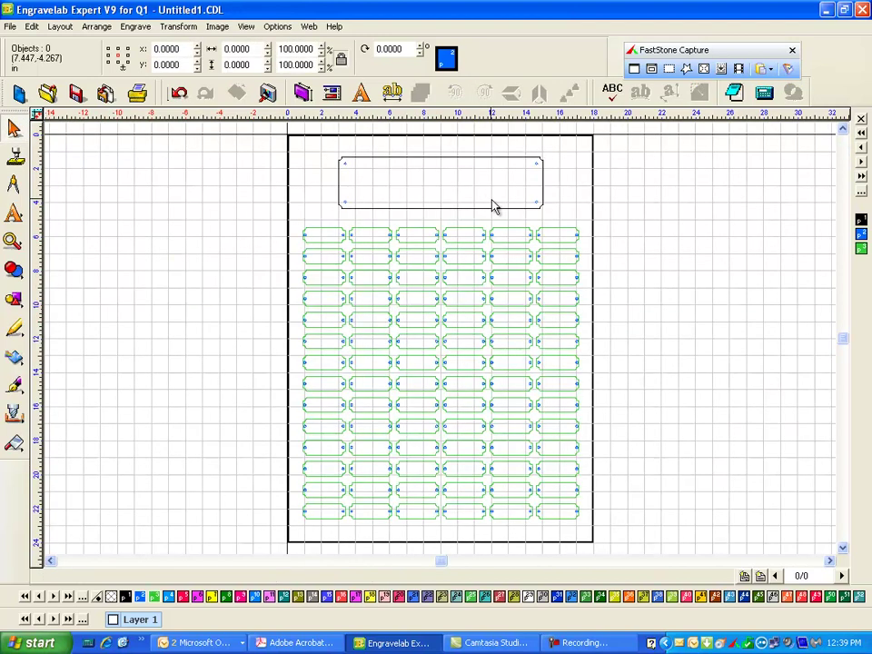
pyautogui.click(861, 237)
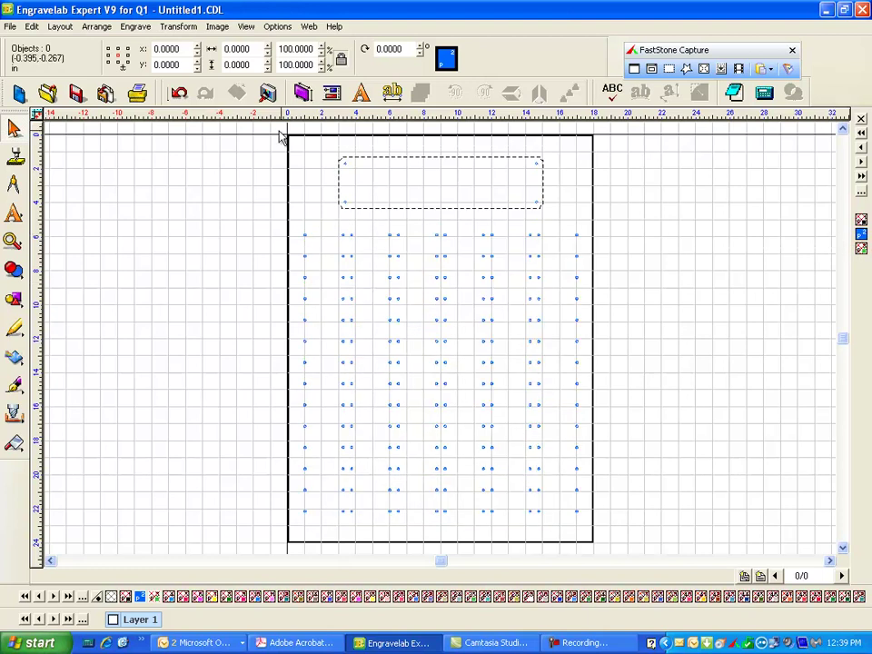
pyautogui.moveTo(242, 156); pyautogui.dragTo(788, 551)
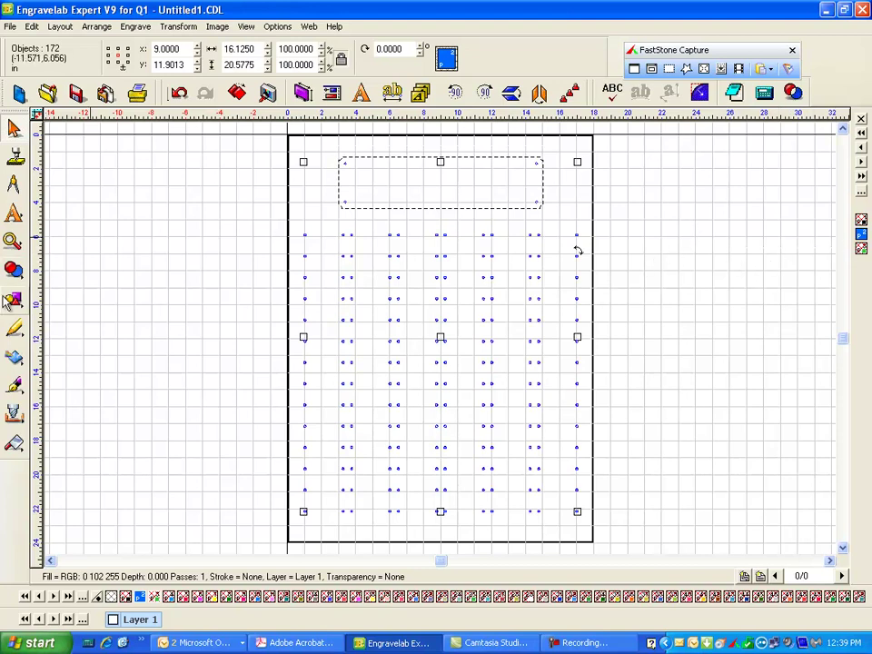
pyautogui.click(18, 415)
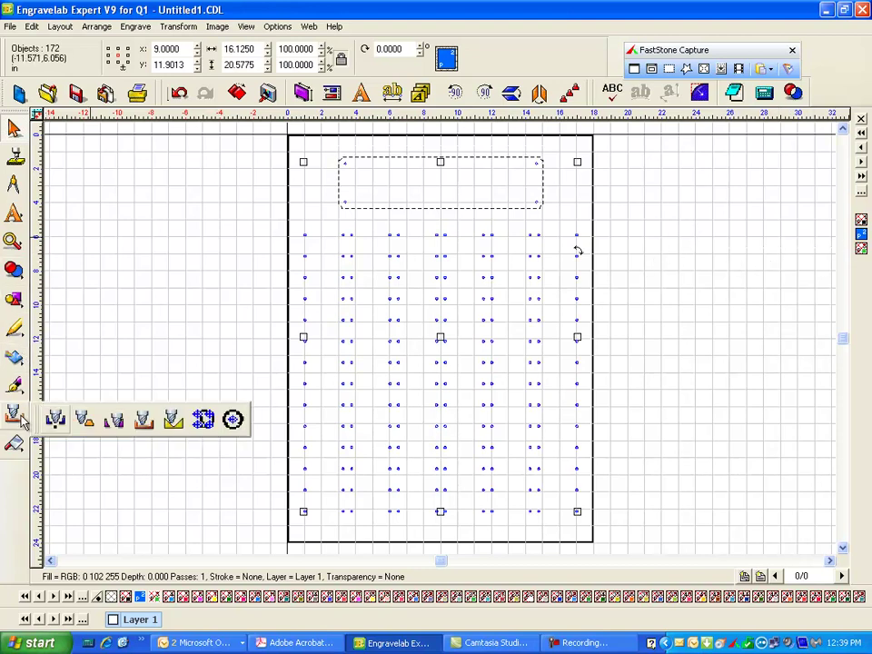
# Step: Start a drill toolpath on the selected holes using the .125 End Mill
pyautogui.click(233, 420)
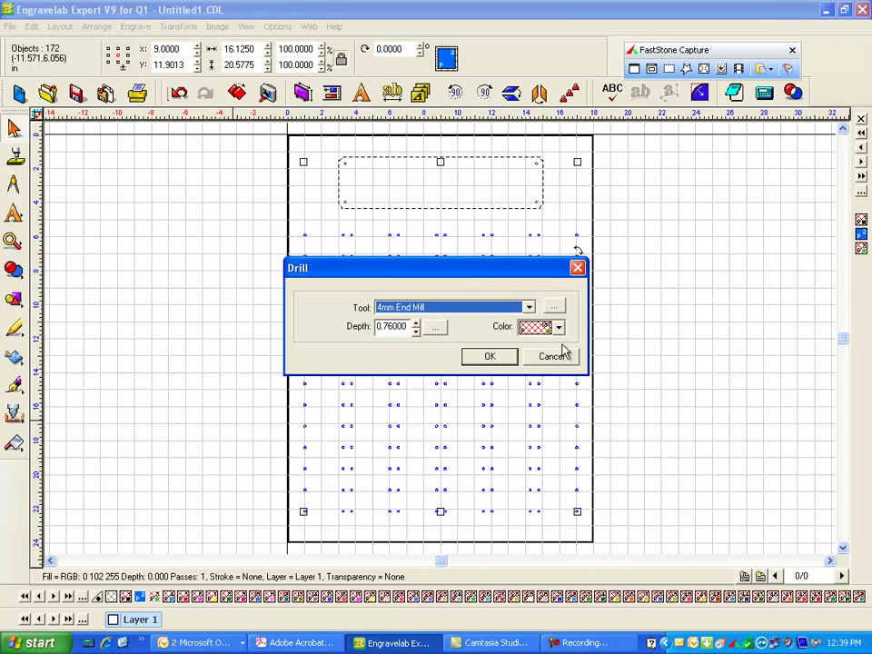
pyautogui.click(529, 307)
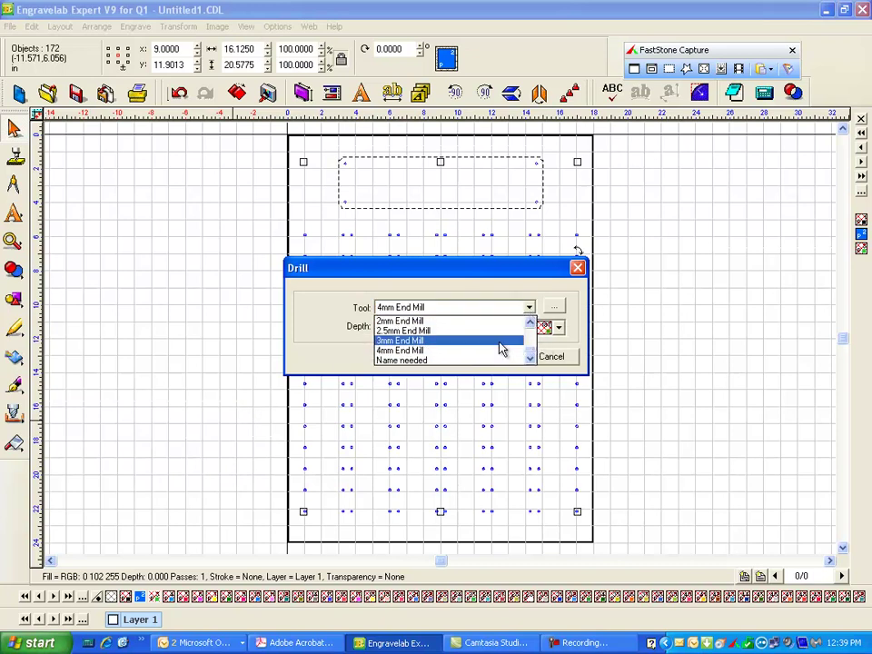
pyautogui.scroll(-5, 527, 350)
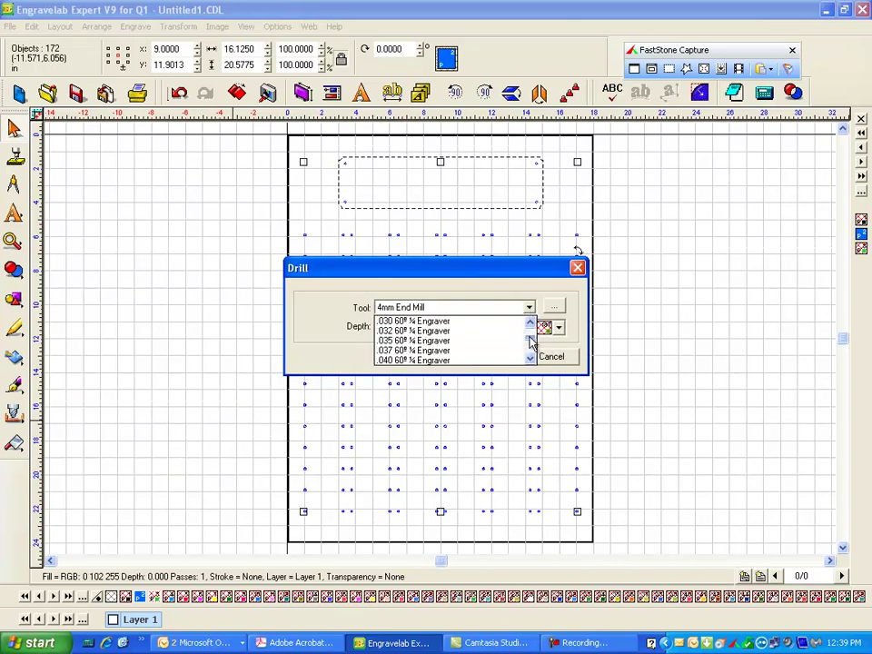
pyautogui.moveTo(532, 345)
pyautogui.mouseDown()
pyautogui.moveTo(530, 332)
pyautogui.moveTo(531, 345)
pyautogui.mouseUp()
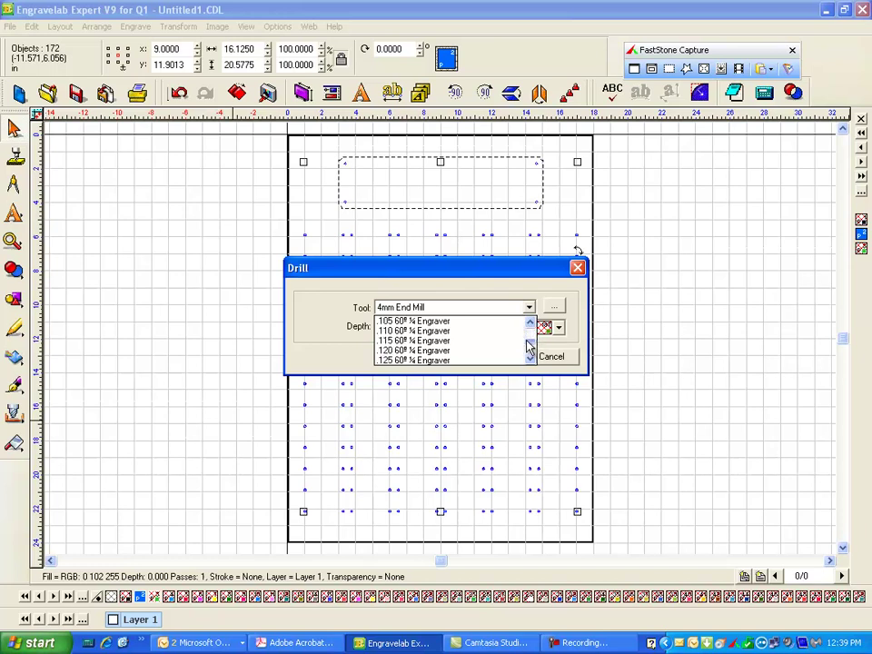
pyautogui.scroll(1, 531, 345)
pyautogui.scroll(-3, 531, 345)
pyautogui.scroll(5, 529, 348)
pyautogui.scroll(-8, 527, 347)
pyautogui.scroll(6, 525, 346)
pyautogui.scroll(-6, 525, 348)
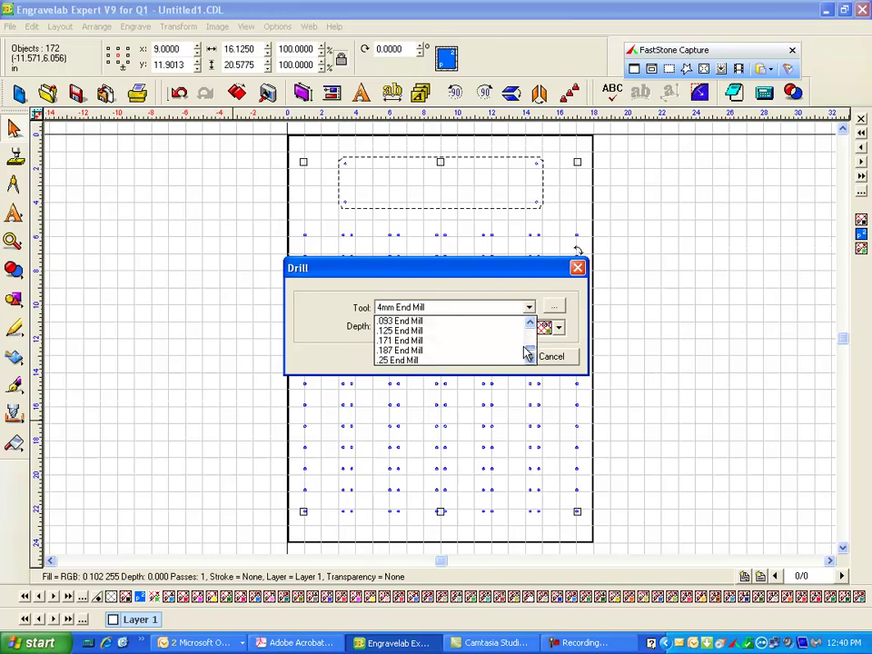
pyautogui.scroll(2, 529, 352)
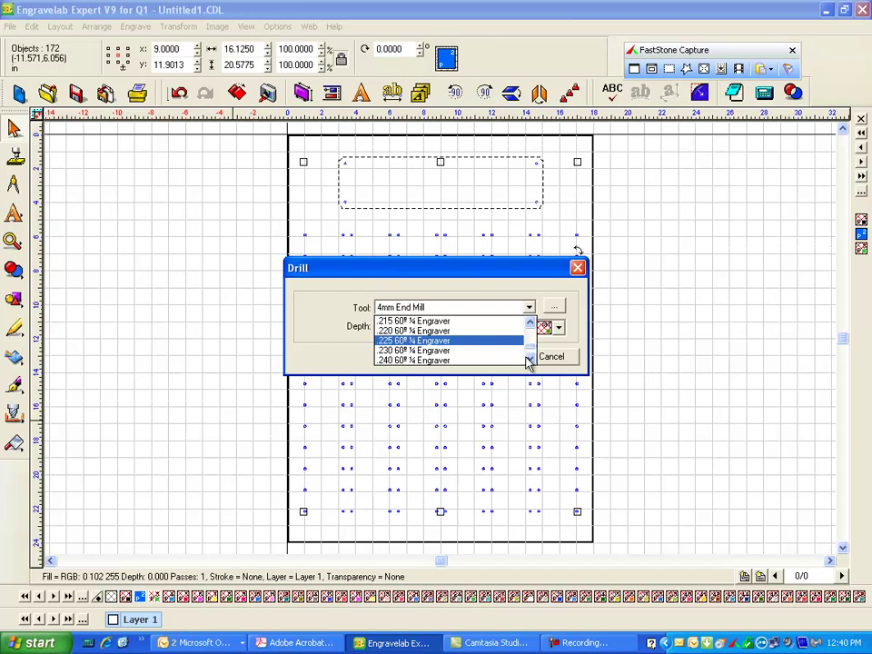
pyautogui.scroll(-4, 528, 362)
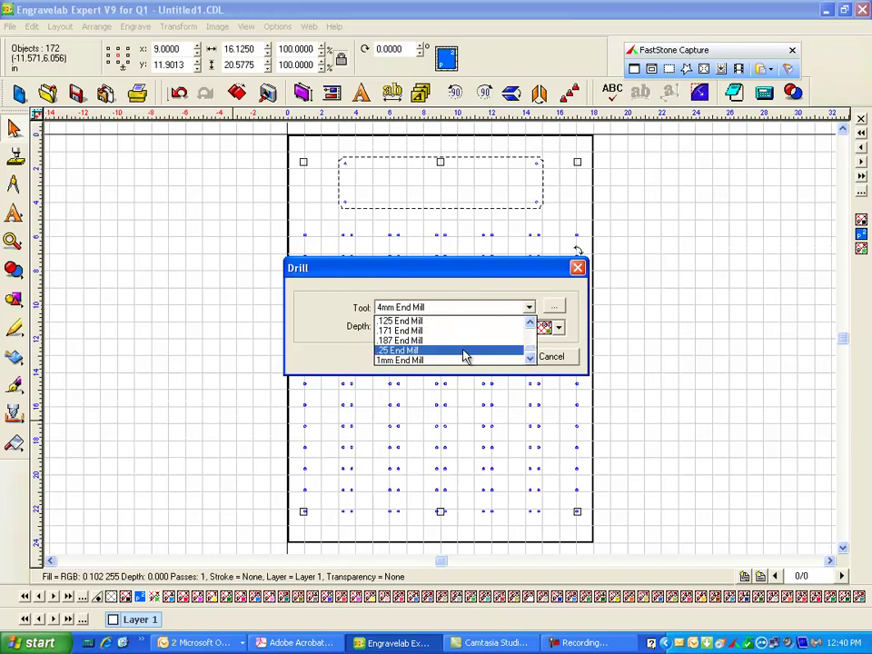
pyautogui.click(404, 327)
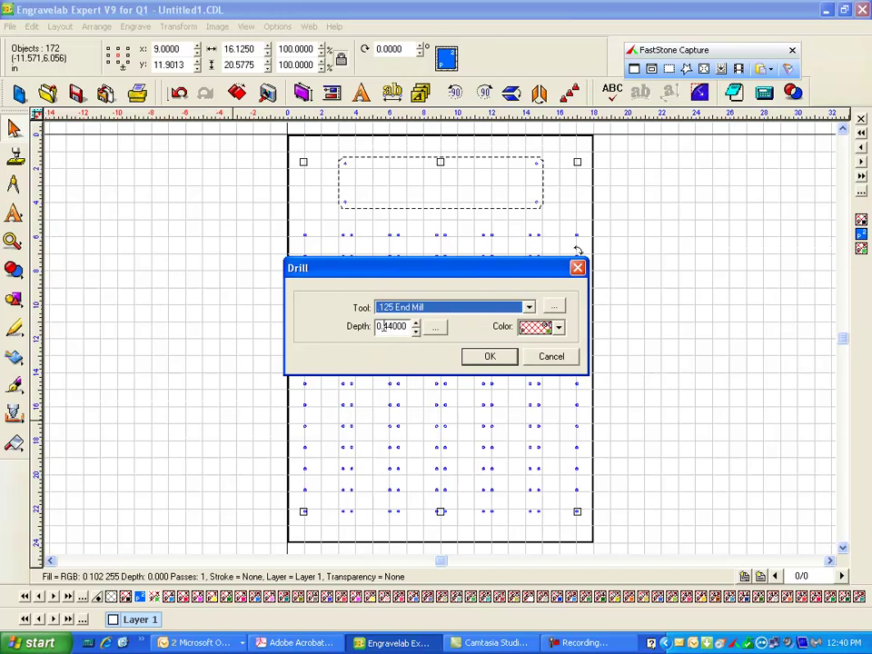
# Step: Set the drilling depth to 0.1 and reduce the number of passes
pyautogui.doubleClick(381, 326)
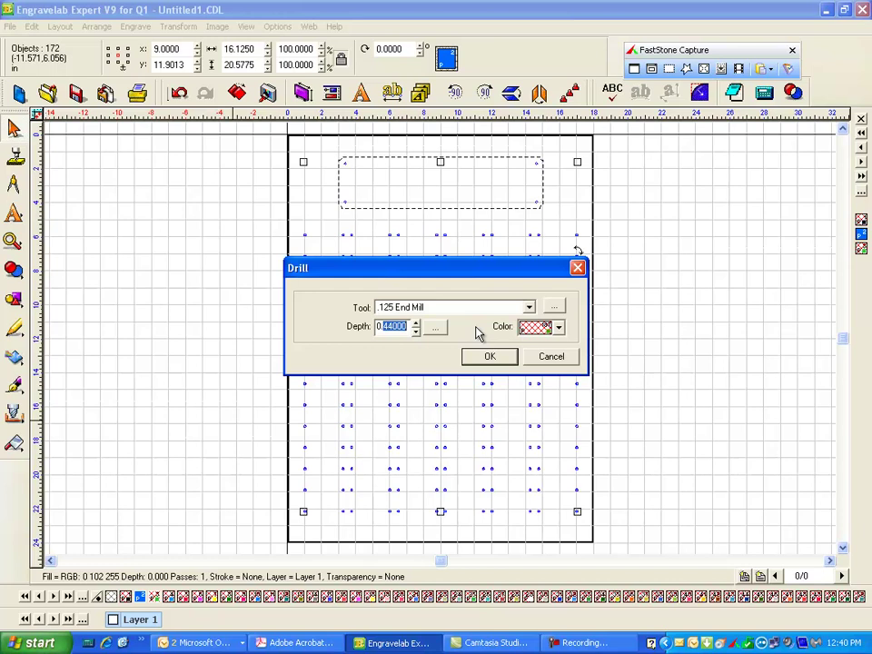
pyautogui.press('BackSpace')
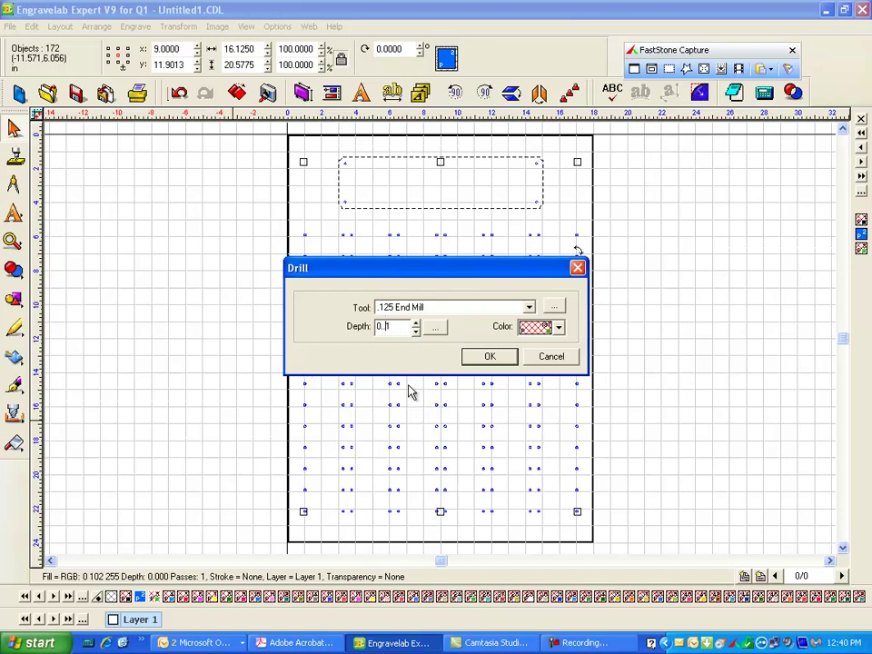
pyautogui.click(435, 327)
pyautogui.click(481, 327)
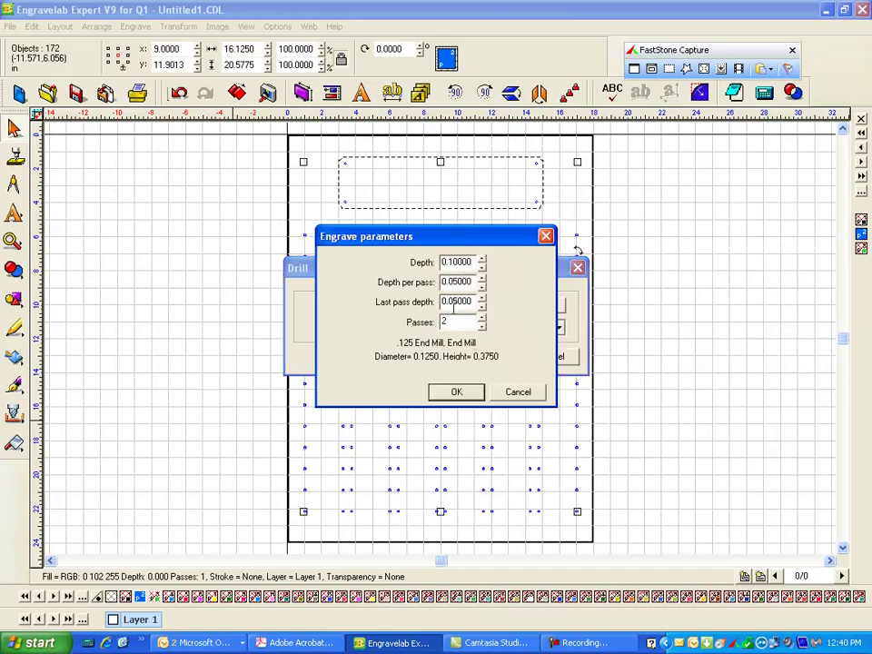
pyautogui.click(458, 392)
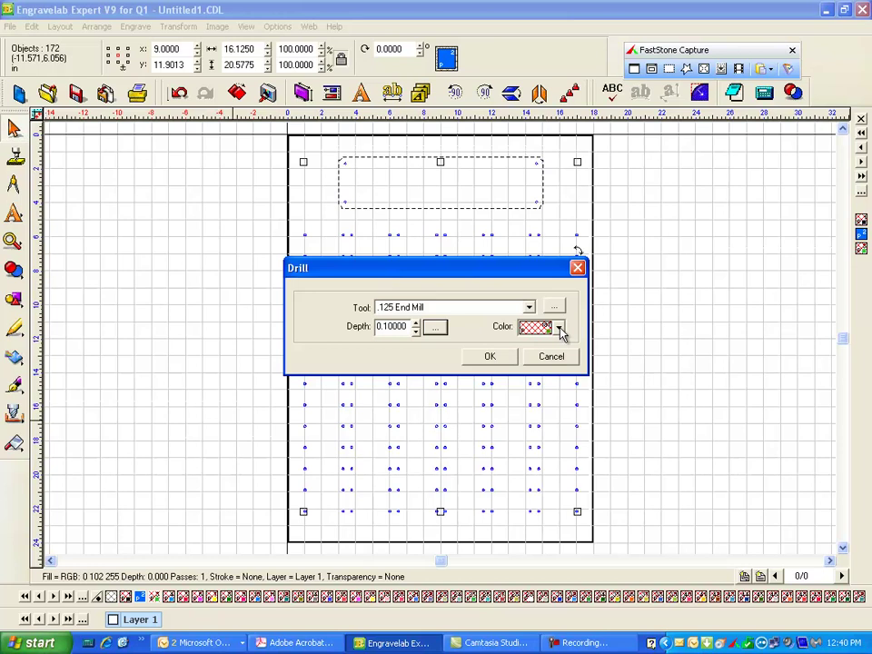
# Step: Give the drill holes a red hatched colour and apply the drill settings
pyautogui.click(560, 333)
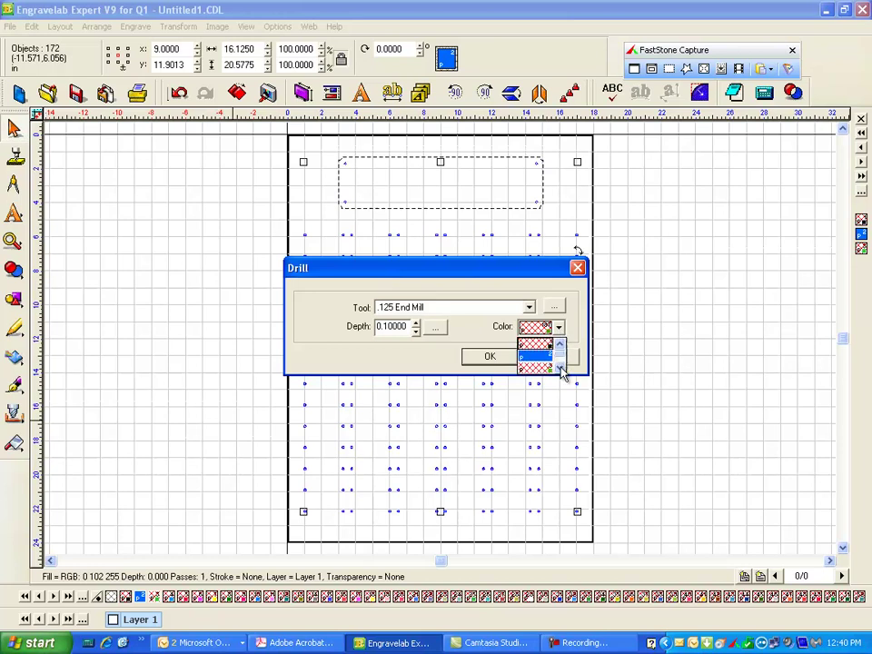
pyautogui.click(559, 368)
pyautogui.click(536, 364)
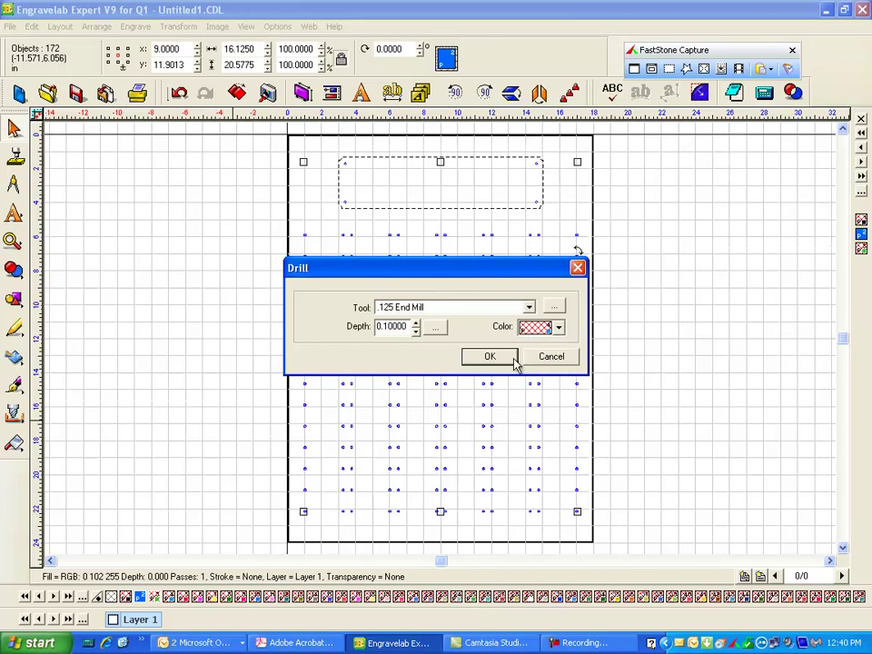
pyautogui.click(490, 356)
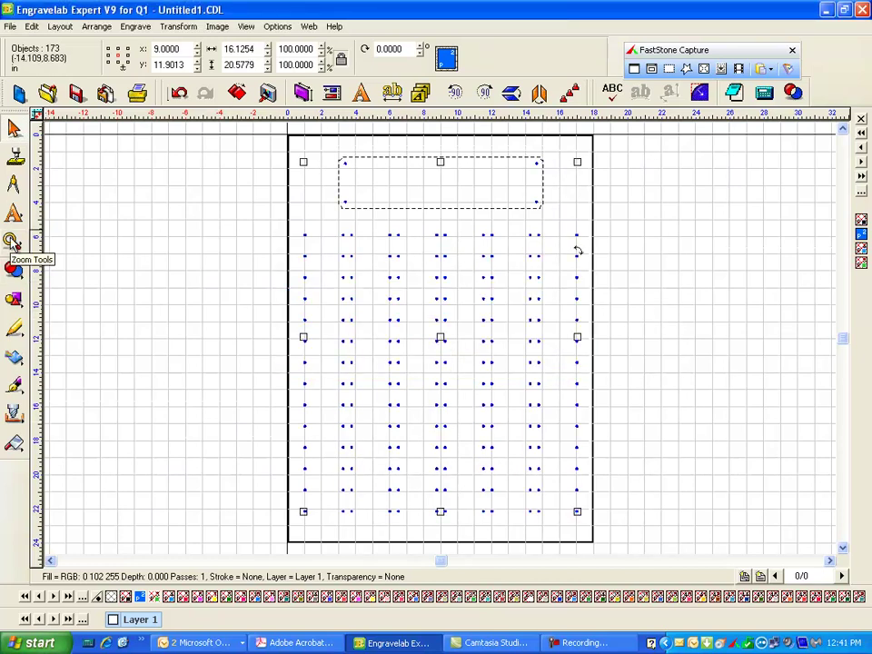
# Step: Zoom in closely on a top-left drill hole
pyautogui.click(13, 241)
pyautogui.click(53, 245)
pyautogui.moveTo(298, 234); pyautogui.dragTo(312, 246)
pyautogui.click(13, 127)
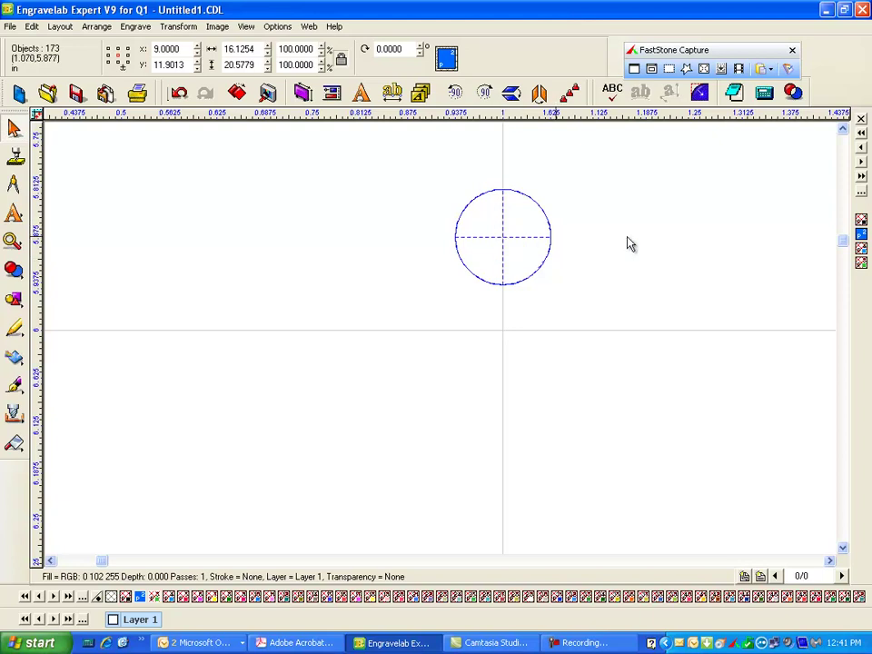
# Step: Show the green plate outlines again and select the drill-hole group
pyautogui.click(862, 235)
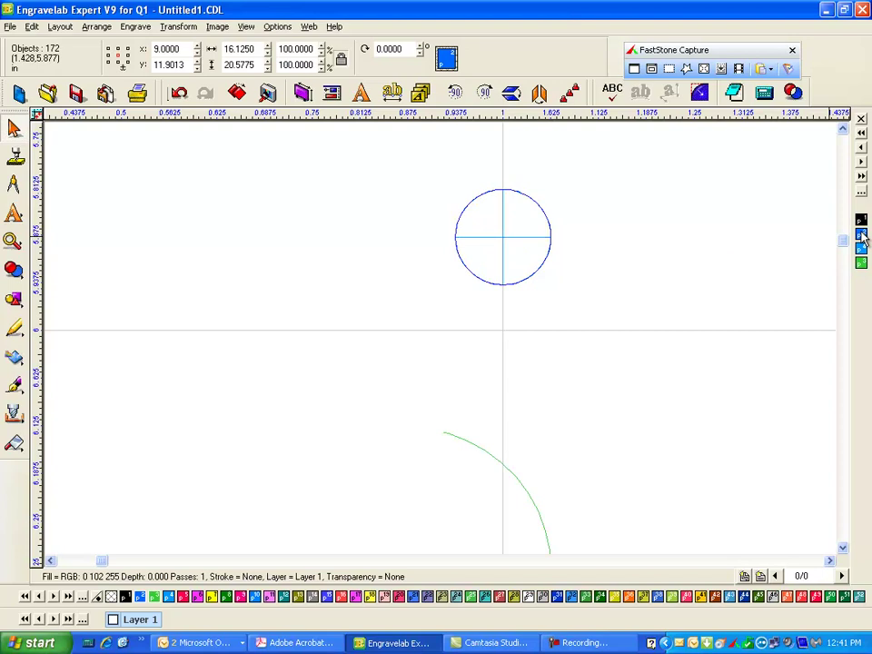
pyautogui.click(518, 237)
pyautogui.click(690, 273)
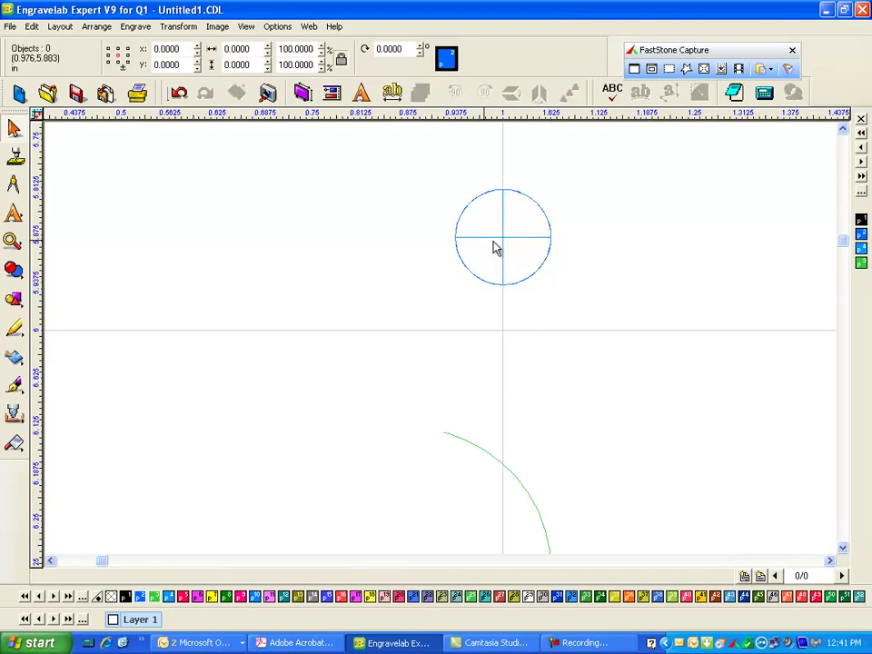
pyautogui.click(505, 236)
# Step: Scroll back out to the whole 6 × 14 grid and clear the selection
pyautogui.scroll(-8, 442, 338)
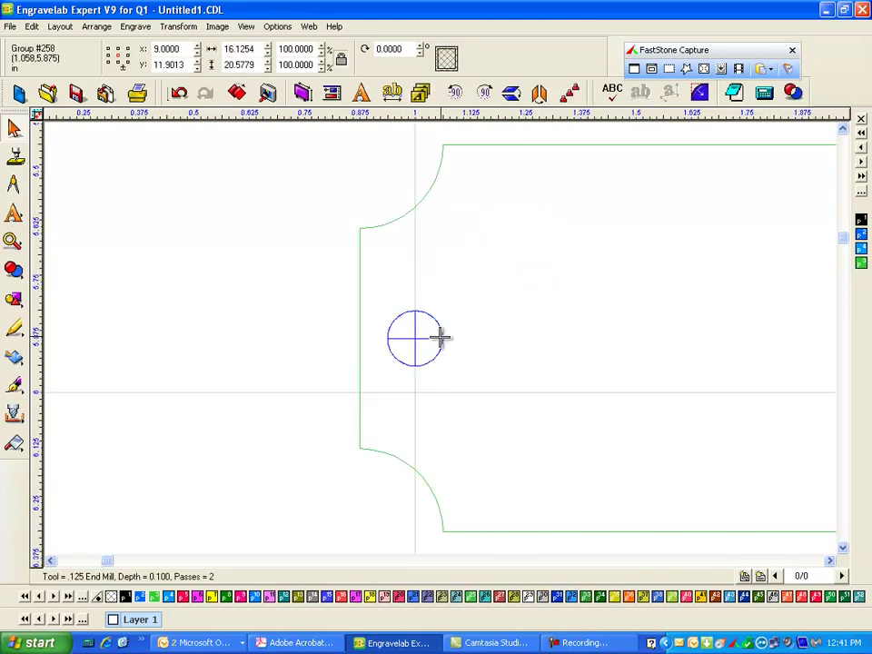
pyautogui.scroll(-3, 445, 343)
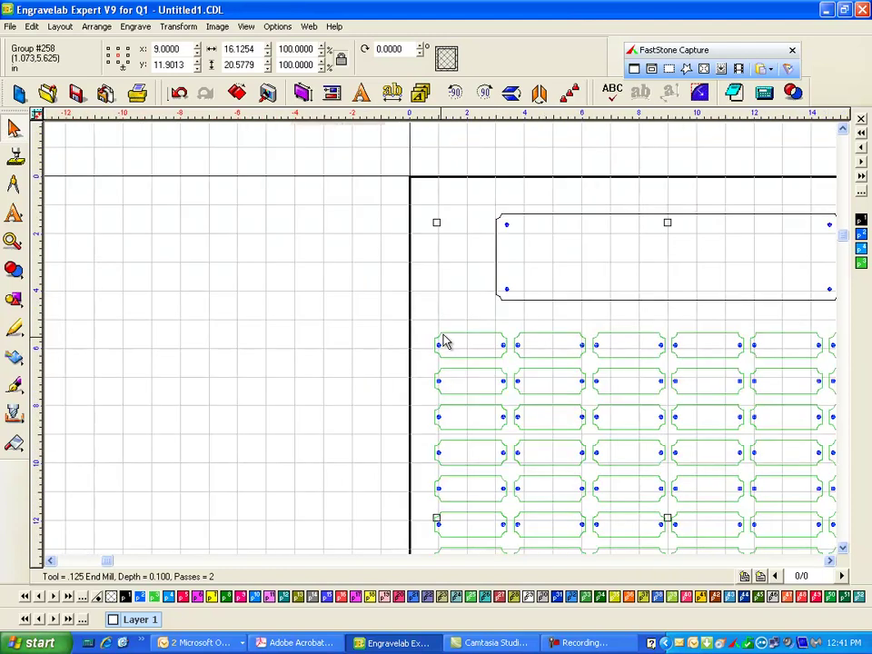
pyautogui.click(831, 561)
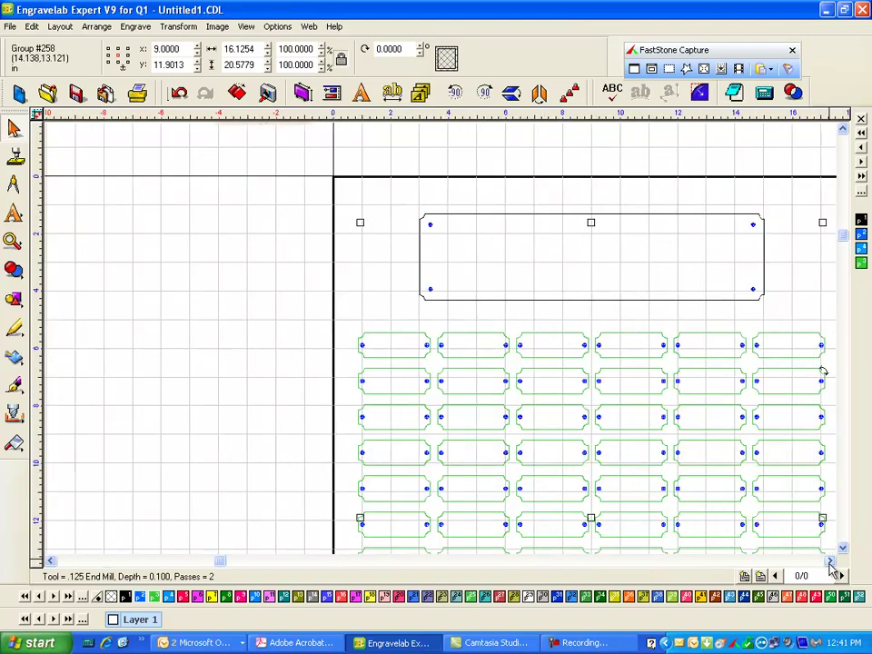
pyautogui.click(843, 549)
pyautogui.click(842, 549)
pyautogui.click(842, 548)
pyautogui.click(842, 549)
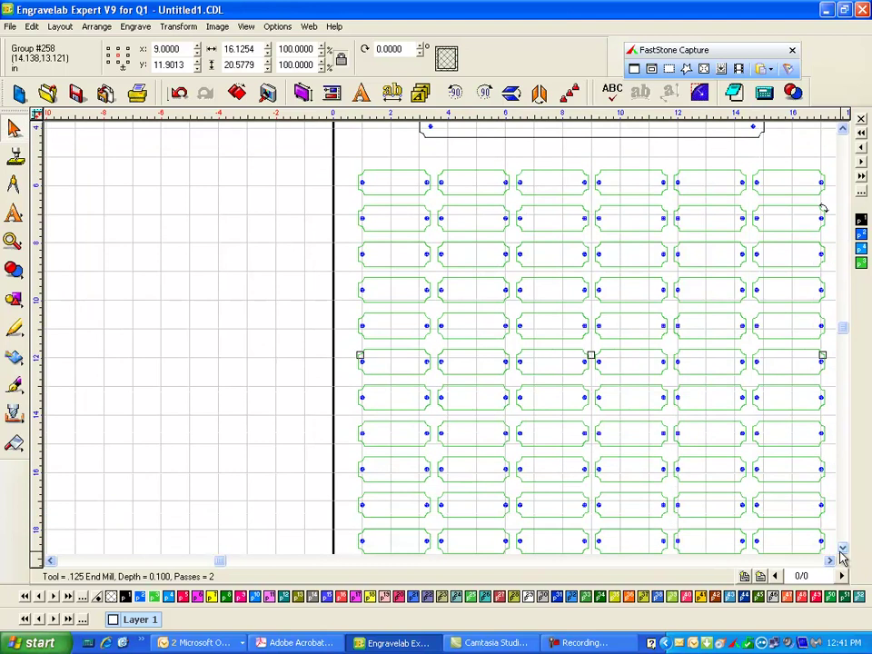
pyautogui.click(829, 560)
pyautogui.click(829, 561)
pyautogui.scroll(-1, 422, 317)
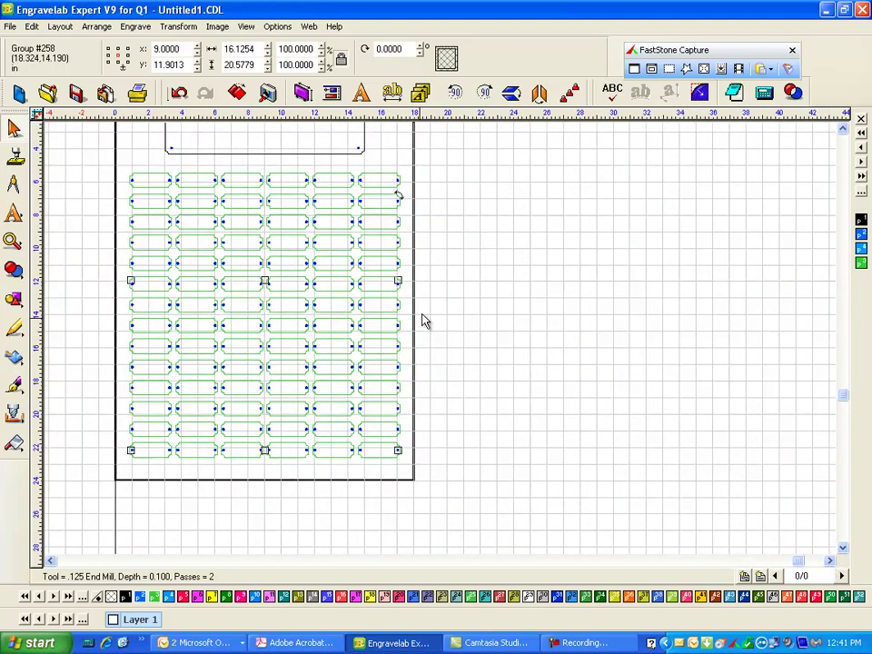
pyautogui.click(495, 278)
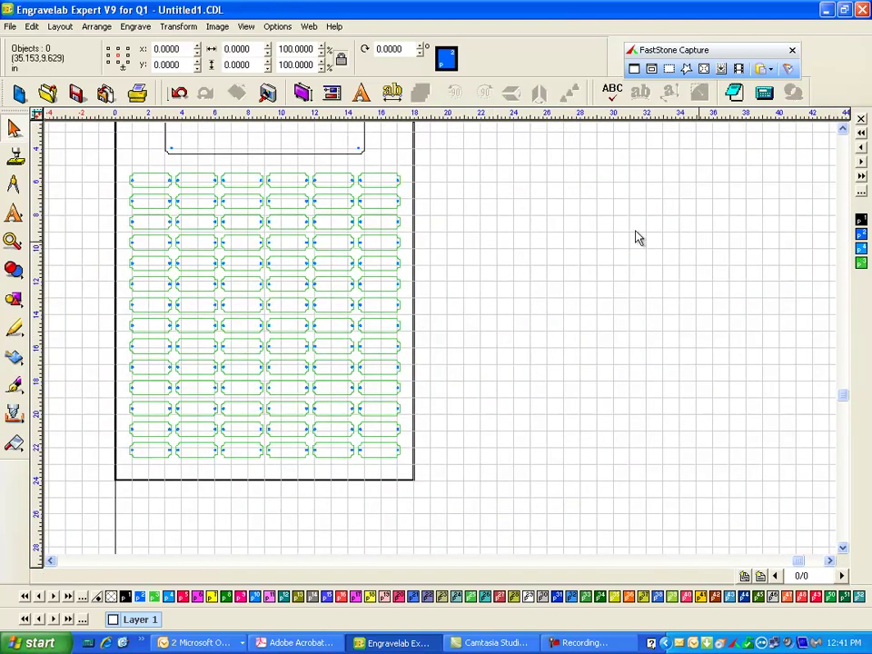
# Step: Hide the green plate outlines and select everything on the sheet
pyautogui.click(842, 128)
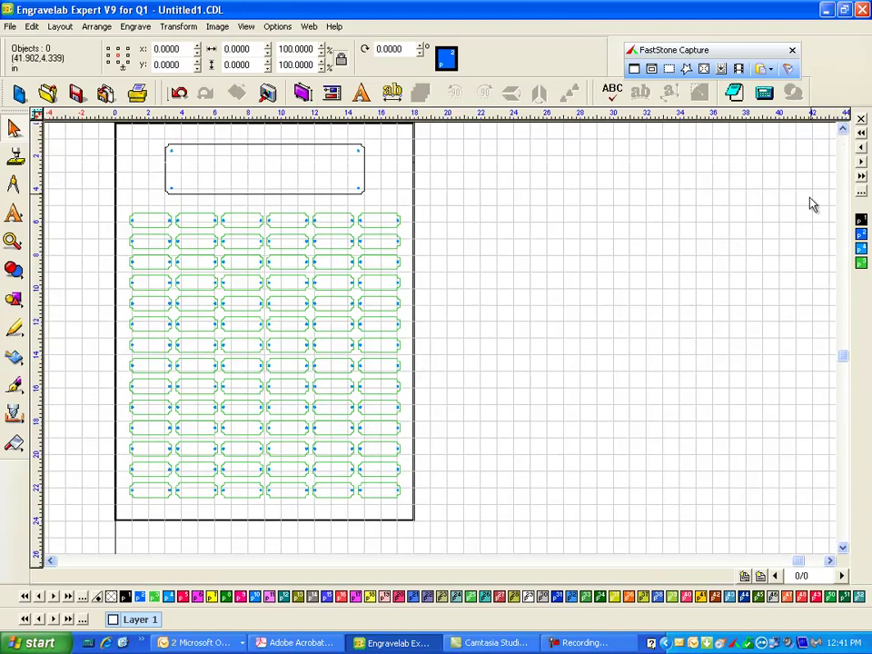
pyautogui.click(861, 249)
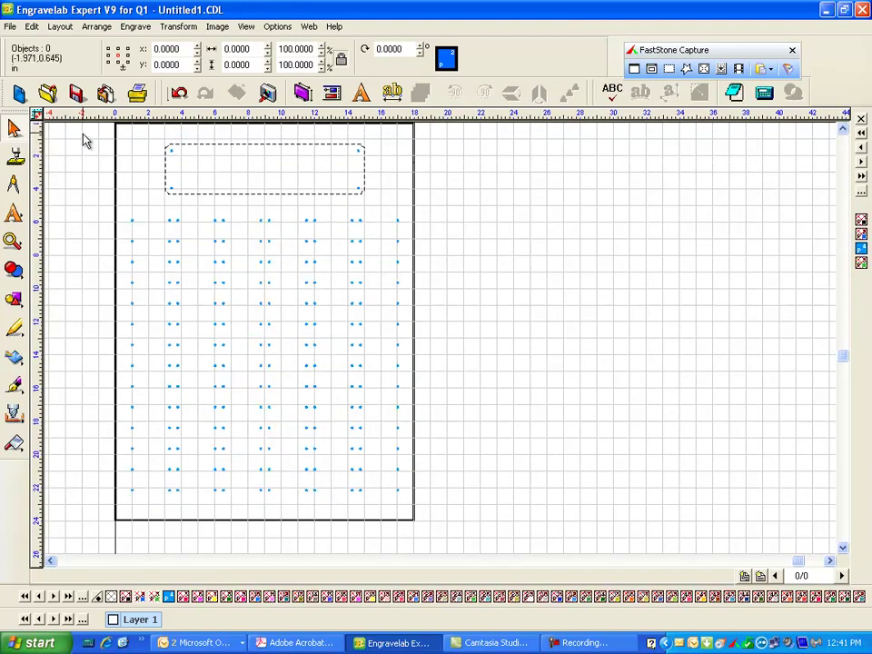
pyautogui.moveTo(84, 132)
pyautogui.mouseDown()
pyautogui.moveTo(506, 406)
pyautogui.moveTo(623, 521)
pyautogui.mouseUp()
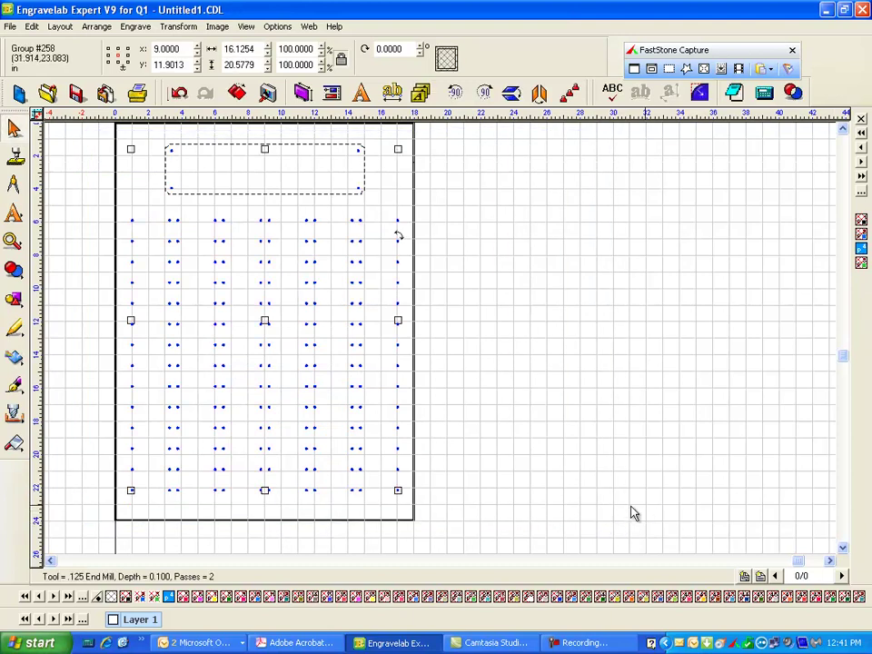
# Step: Preview the engraving tool paths with Engrave > Output, then close the preview
pyautogui.click(138, 29)
pyautogui.click(156, 43)
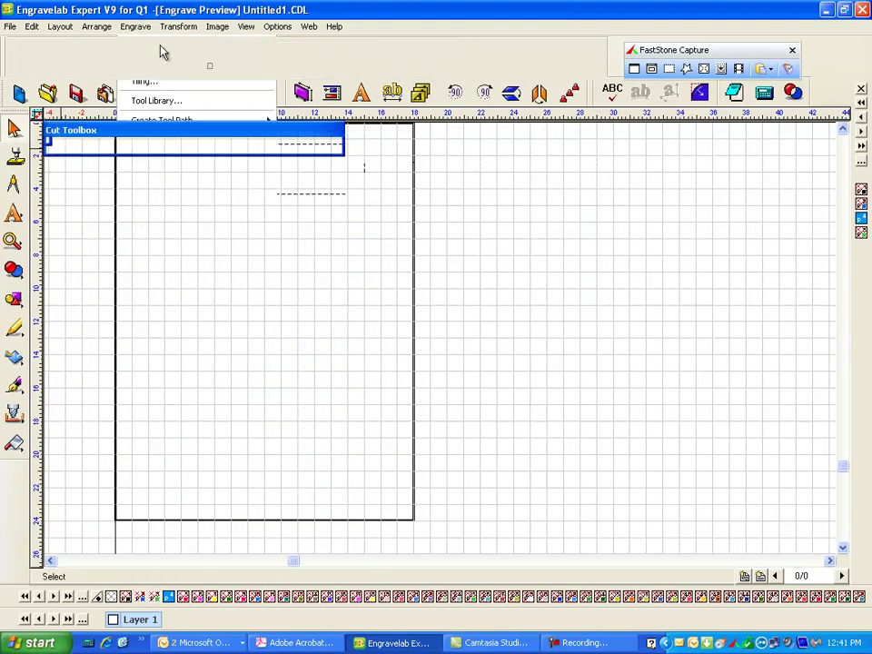
pyautogui.moveTo(316, 130); pyautogui.dragTo(138, 146)
pyautogui.click(585, 66)
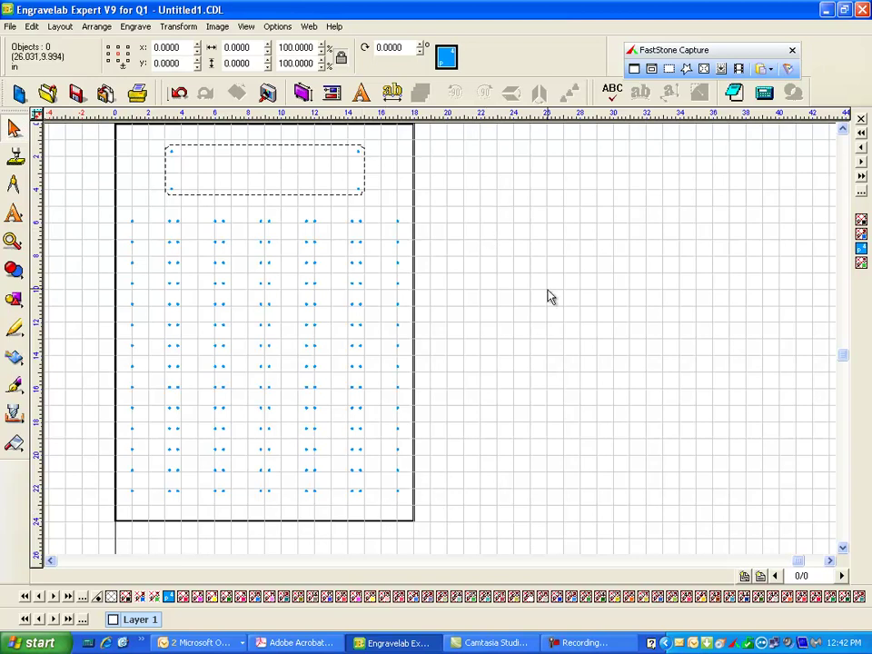
# Step: Set the engraver's Machine Limits length and width to 33, then select the whole layout
pyautogui.click(136, 29)
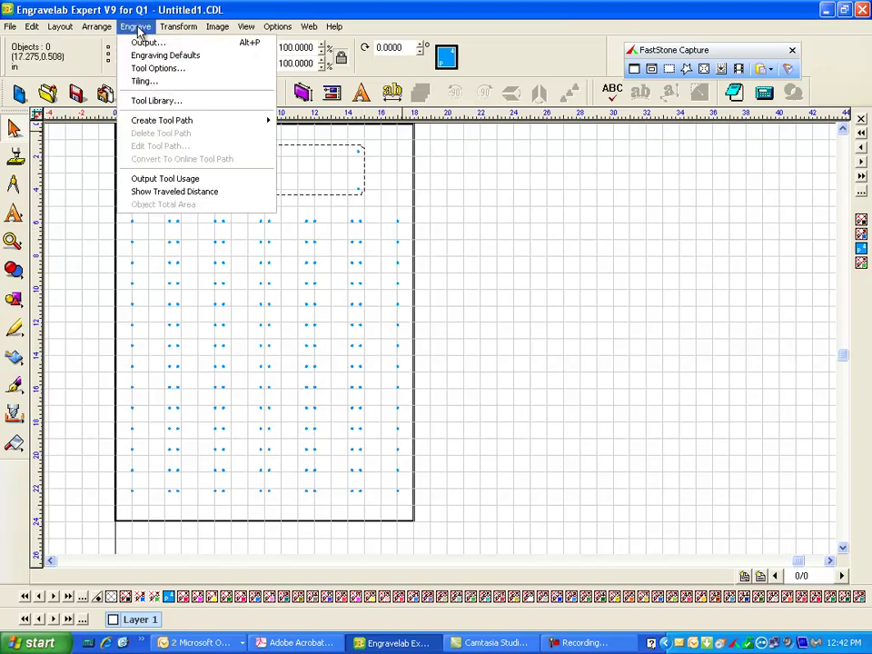
pyautogui.click(179, 57)
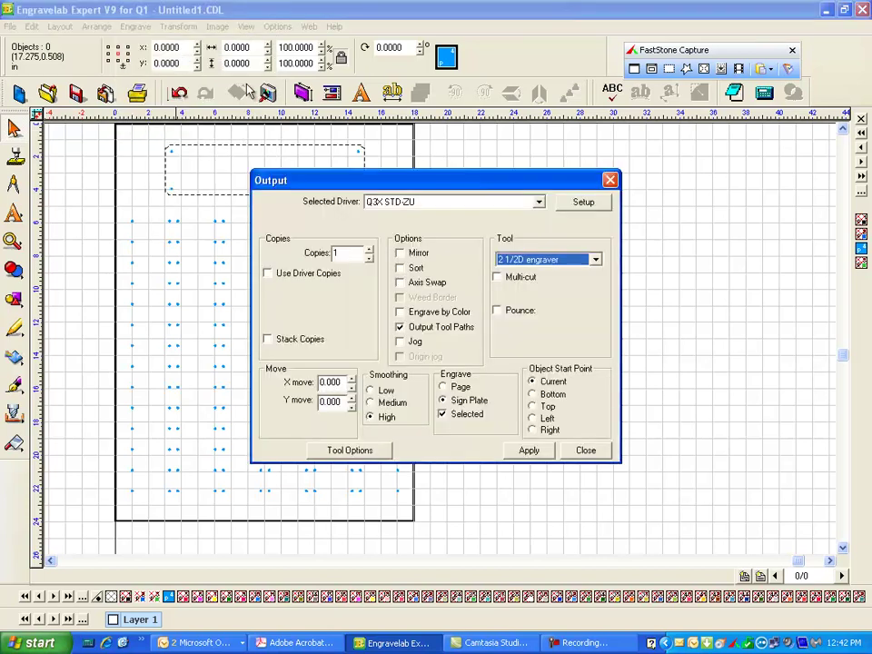
pyautogui.click(584, 203)
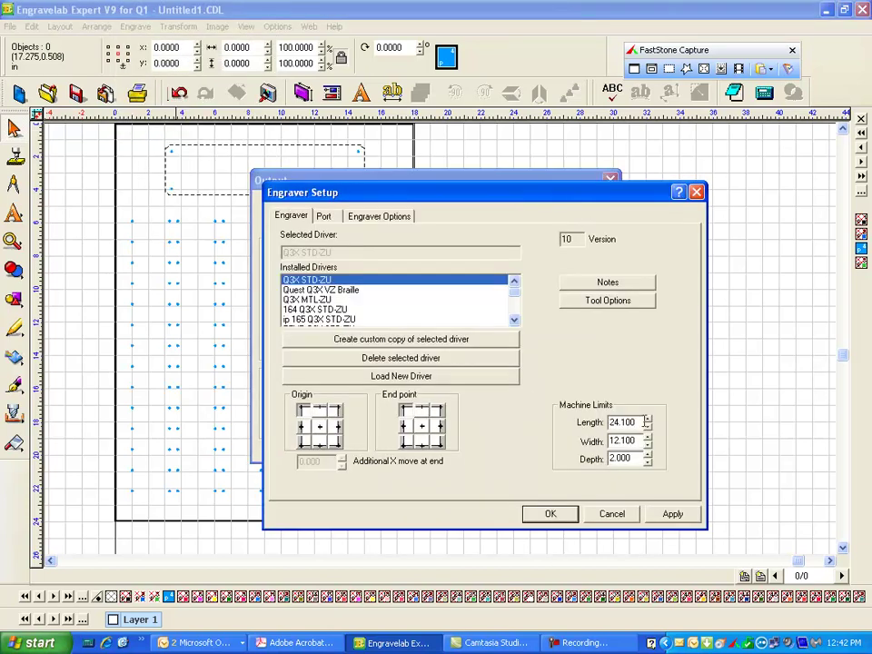
pyautogui.doubleClick(640, 421)
pyautogui.write('33')
pyautogui.doubleClick(638, 439)
pyautogui.write('33')
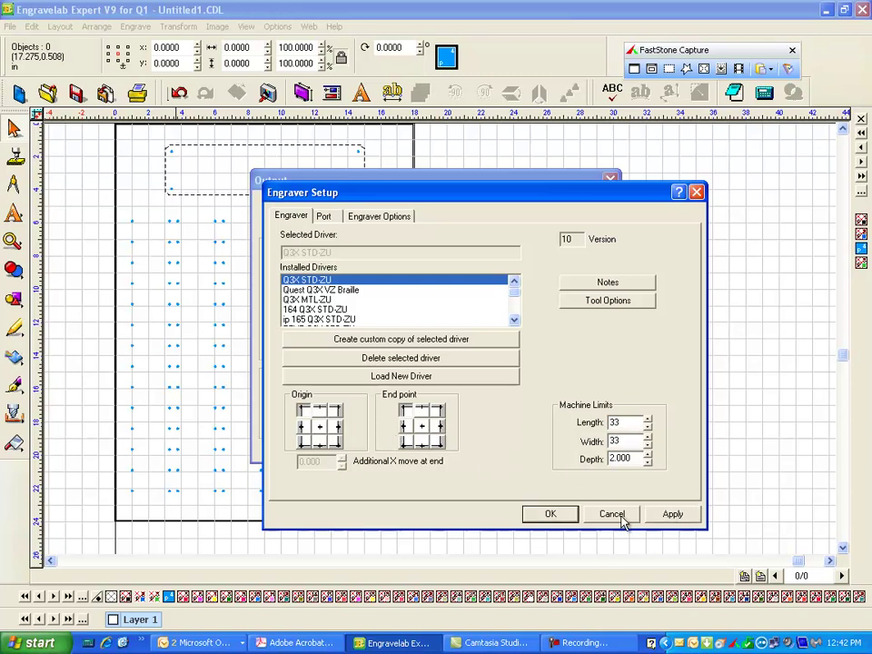
pyautogui.click(552, 514)
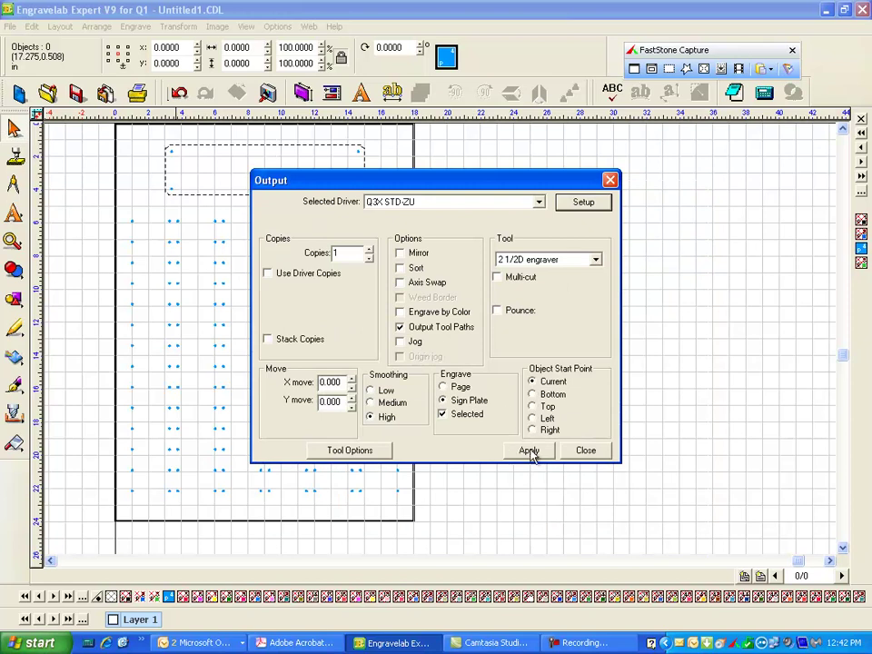
pyautogui.click(587, 451)
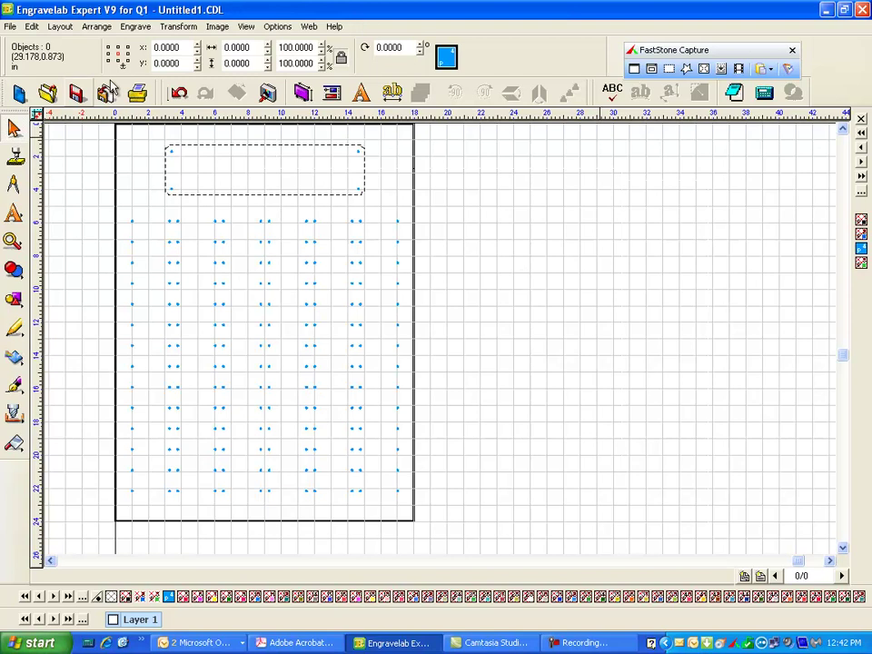
pyautogui.moveTo(95, 132); pyautogui.dragTo(653, 516)
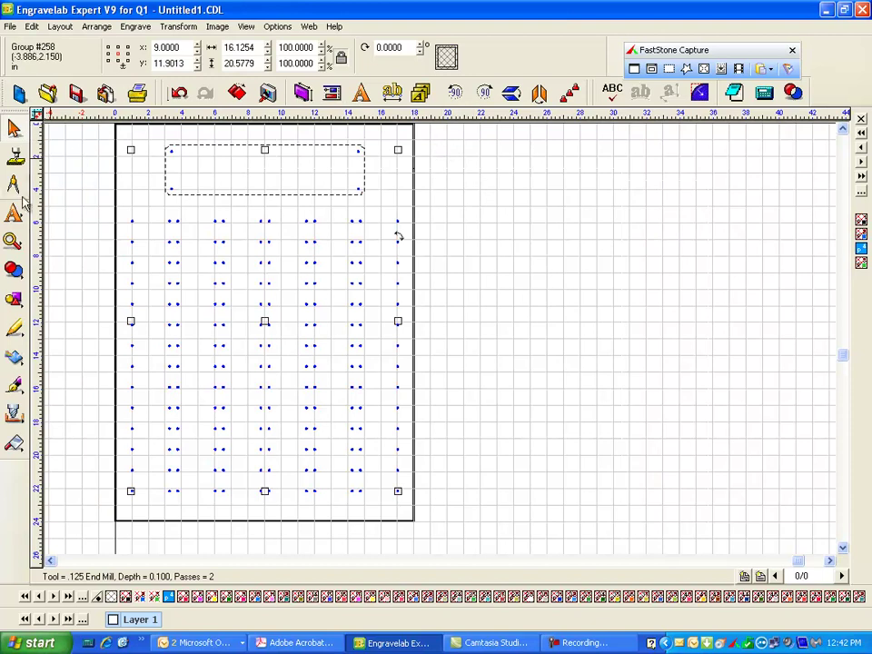
# Step: Draw a dashed rectangle about 26.04 × 22.12 in around the whole sheet layout
pyautogui.click(13, 299)
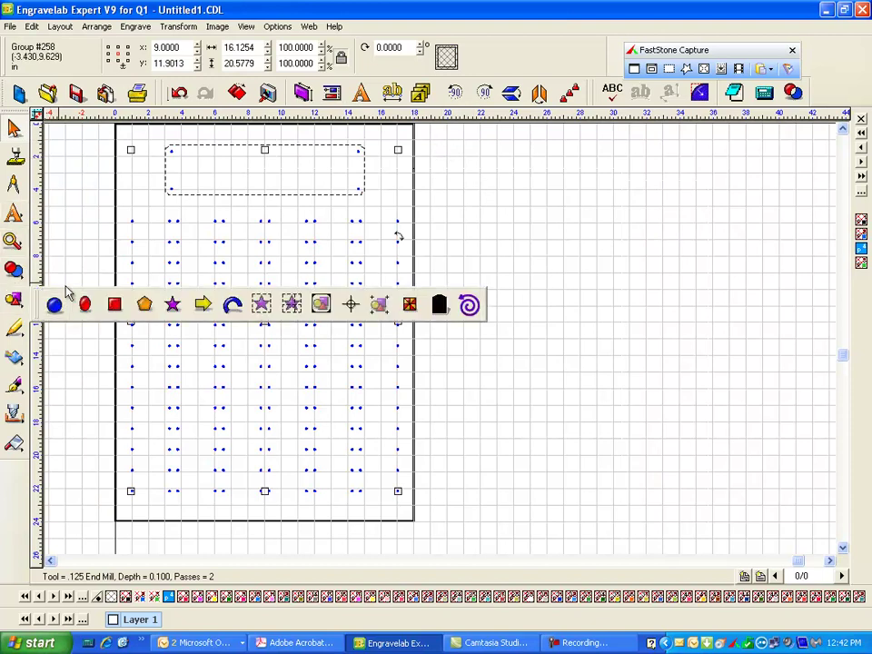
pyautogui.click(114, 303)
pyautogui.moveTo(85, 138); pyautogui.dragTo(517, 505)
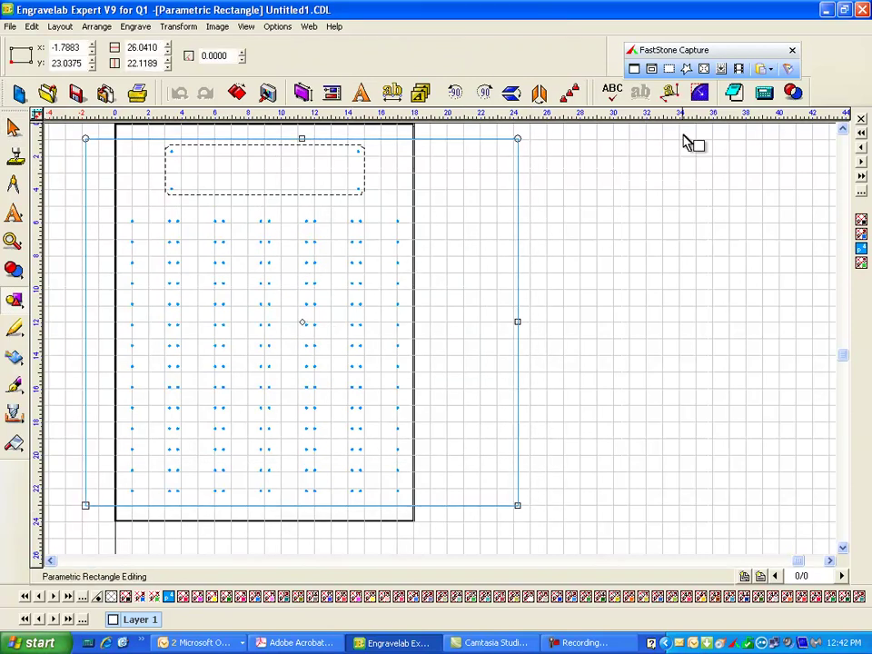
pyautogui.click(861, 222)
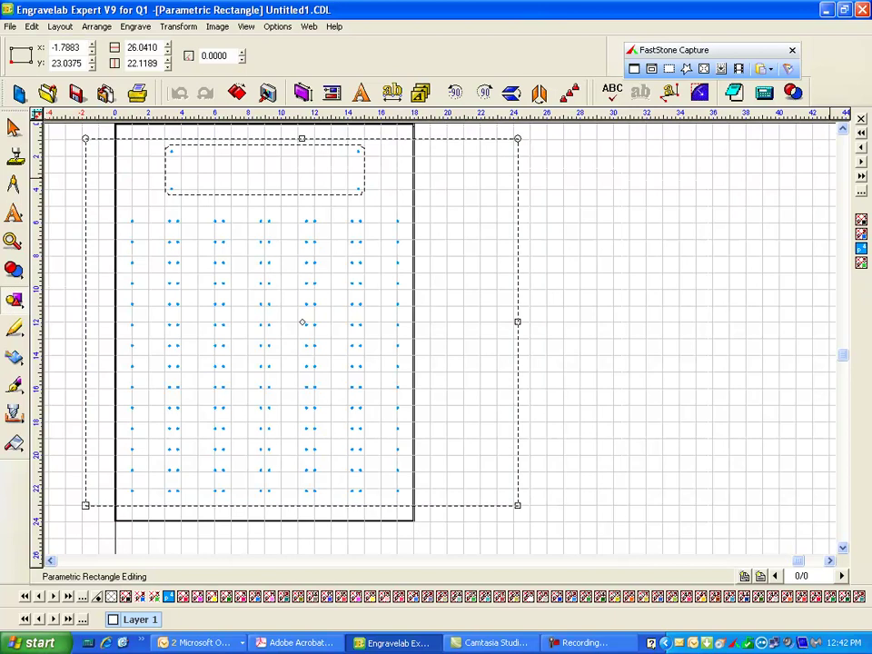
pyautogui.click(861, 222)
pyautogui.click(609, 212)
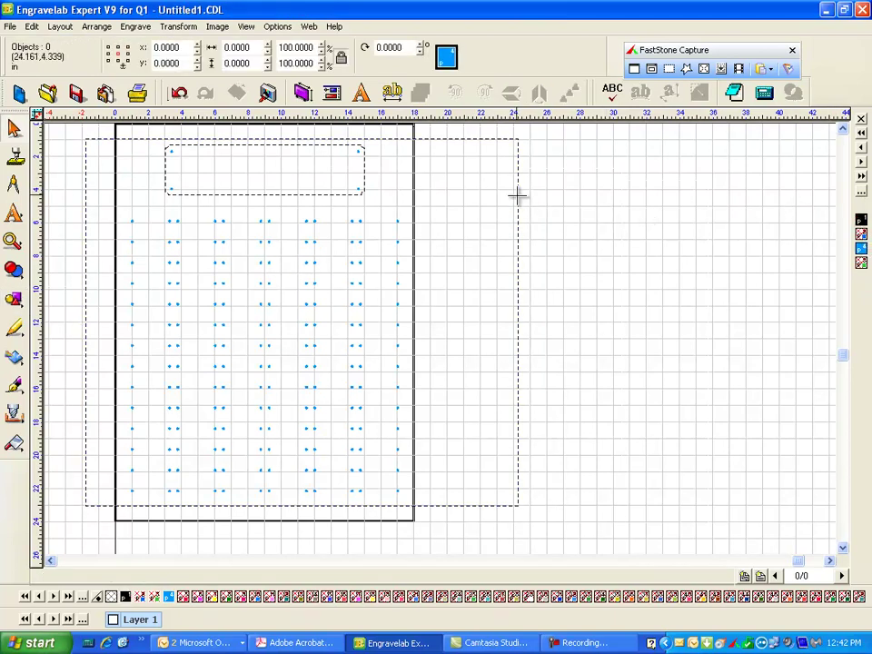
# Step: Position the table rectangle's top-left corner at X 0, Y 1
pyautogui.click(518, 231)
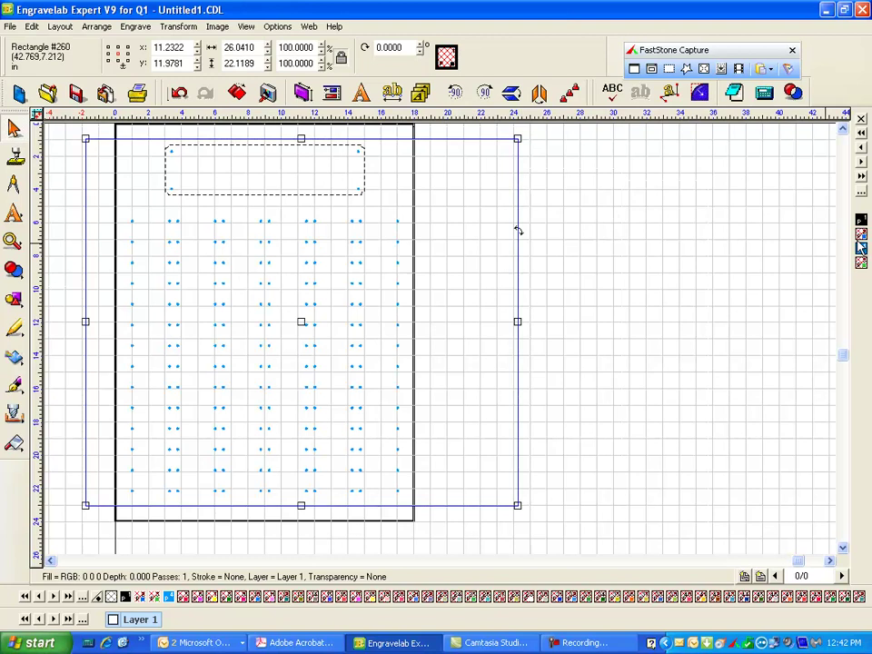
pyautogui.click(712, 199)
pyautogui.click(518, 224)
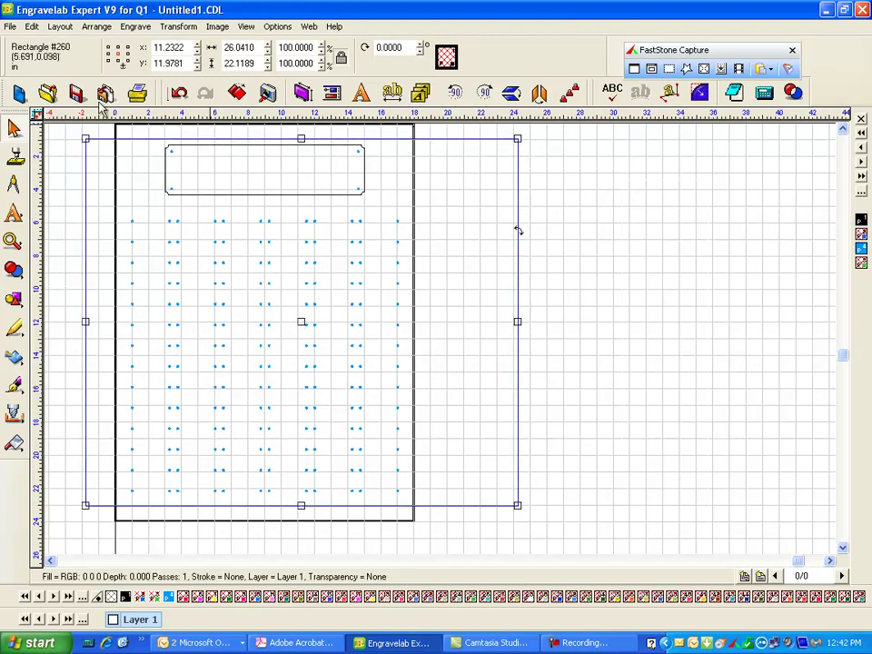
pyautogui.click(108, 46)
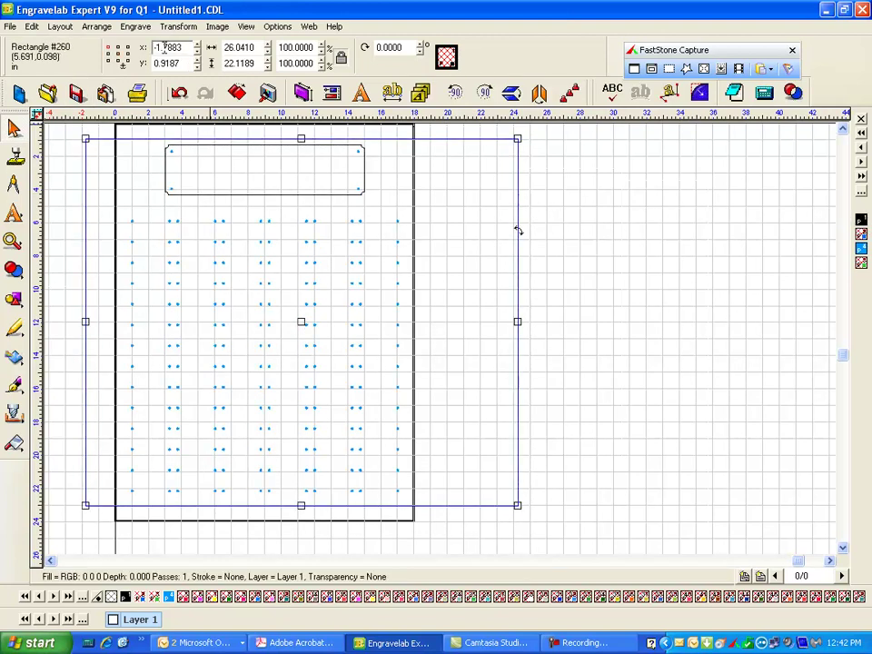
pyautogui.write('1')
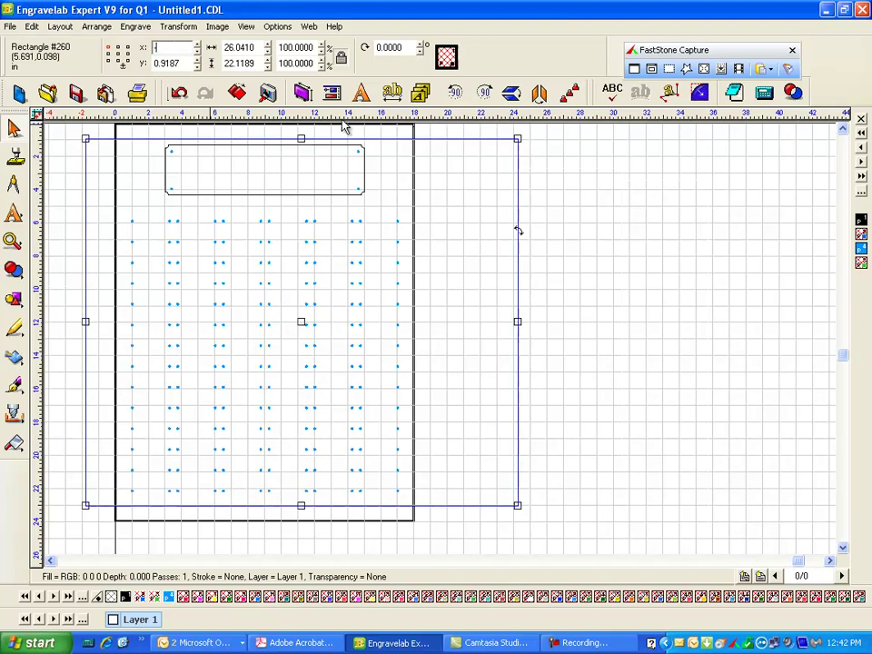
pyautogui.press('Return')
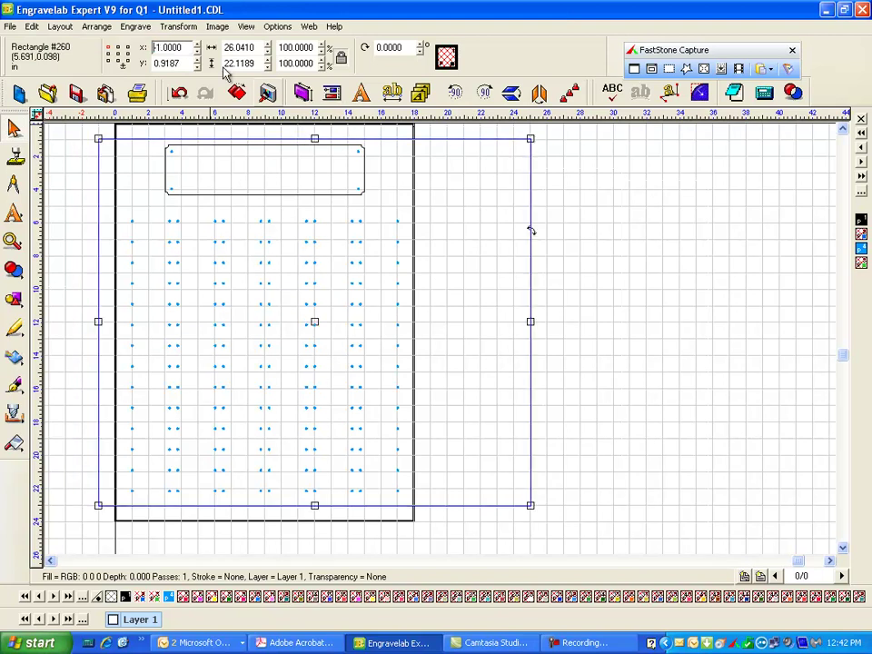
pyautogui.click(196, 44)
pyautogui.click(197, 43)
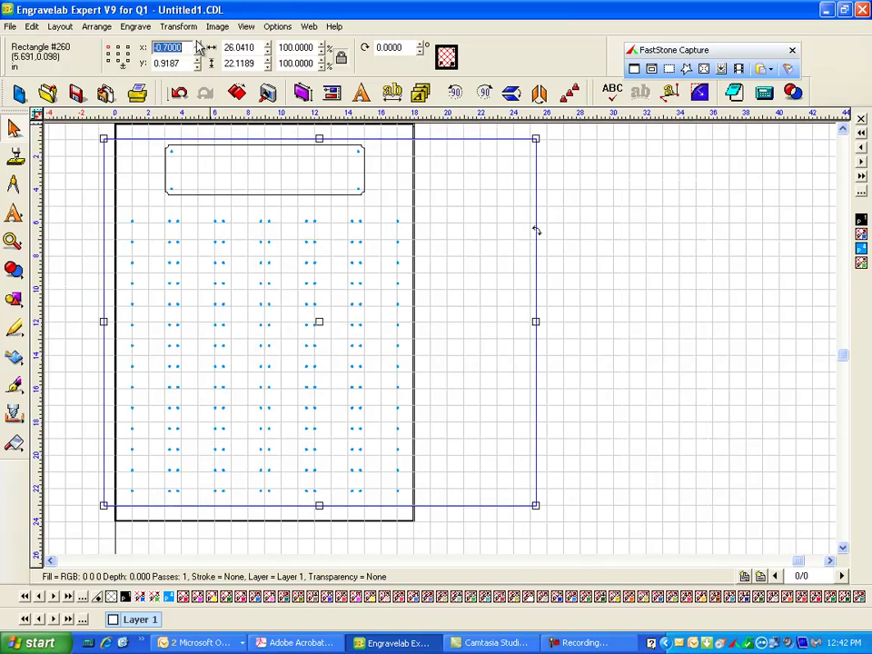
pyautogui.click(197, 43)
pyautogui.click(196, 44)
pyautogui.click(196, 44)
pyautogui.click(197, 45)
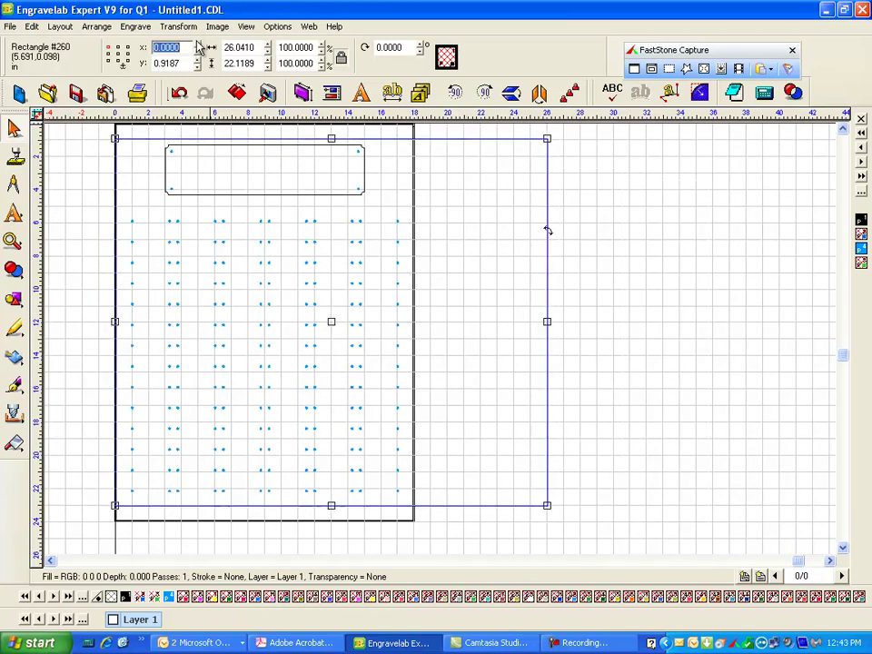
pyautogui.press('Tab')
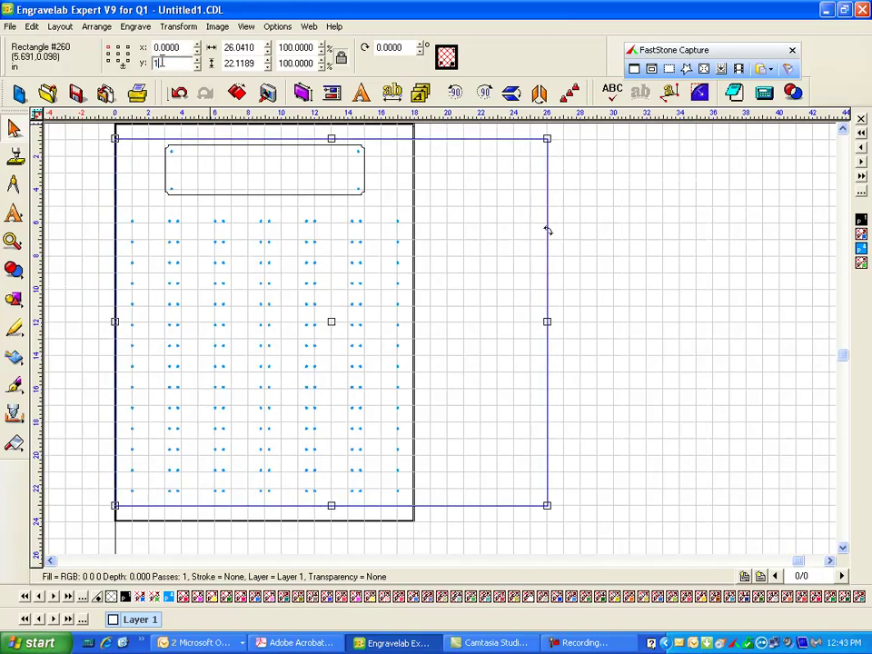
pyautogui.press('Return')
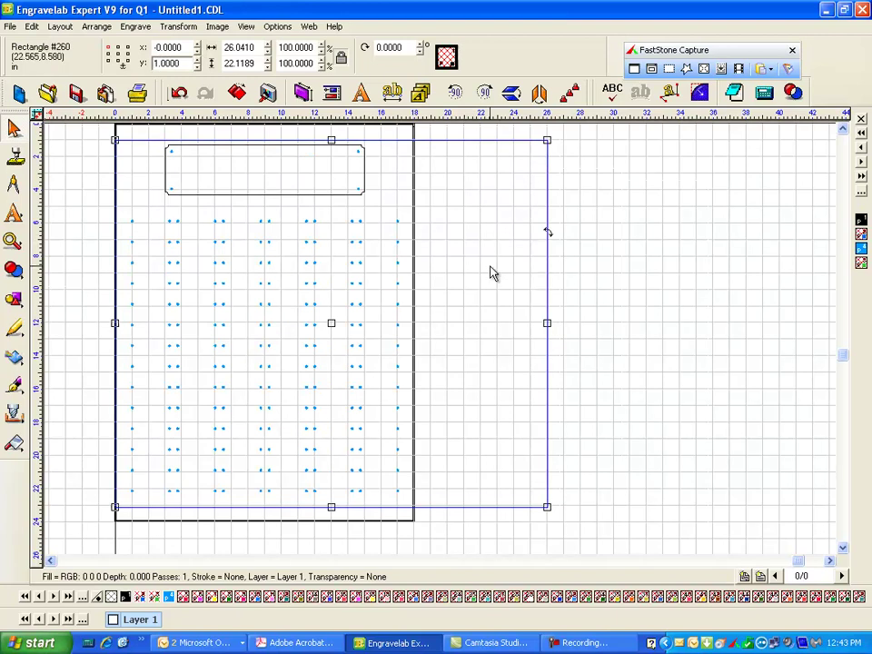
pyautogui.click(639, 201)
pyautogui.click(549, 174)
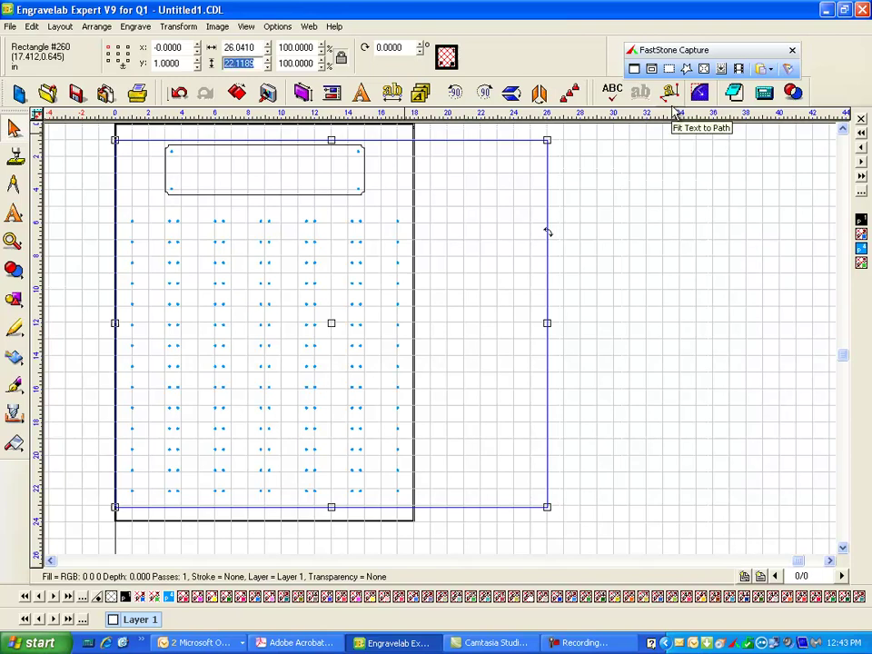
# Step: Resize the table rectangle to 16 in tall and 25 in wide
pyautogui.press('Return')
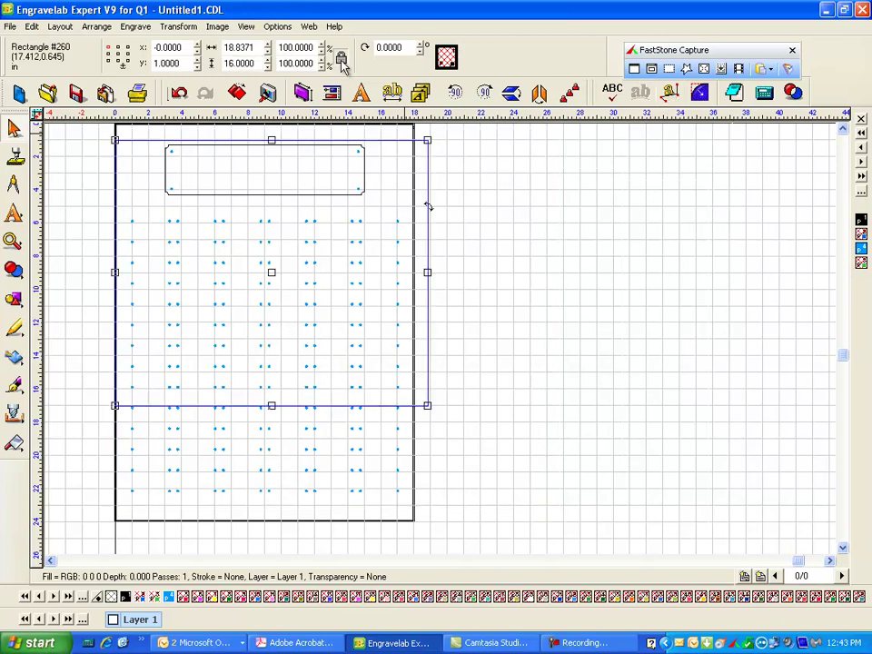
pyautogui.doubleClick(238, 46)
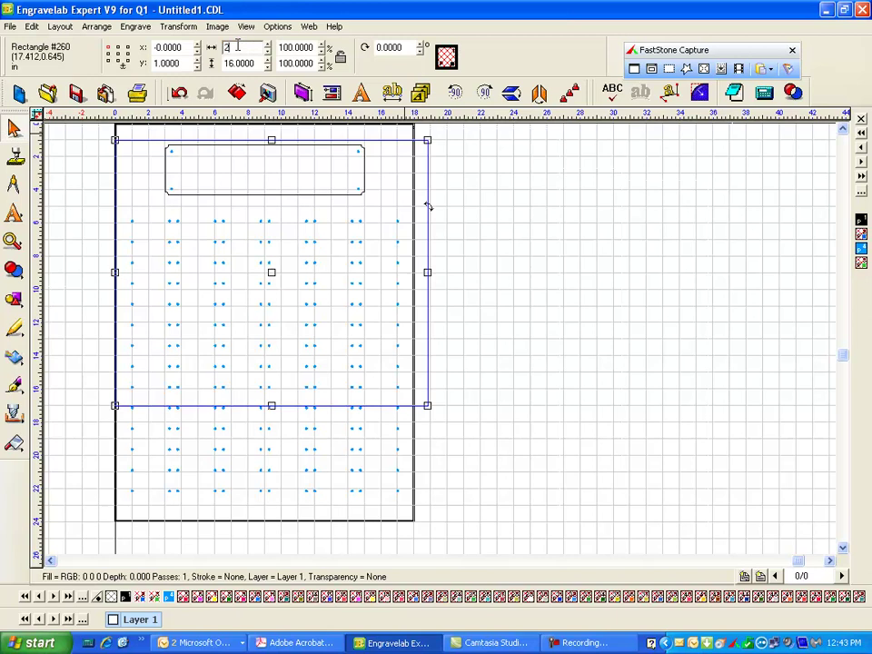
pyautogui.press('Return')
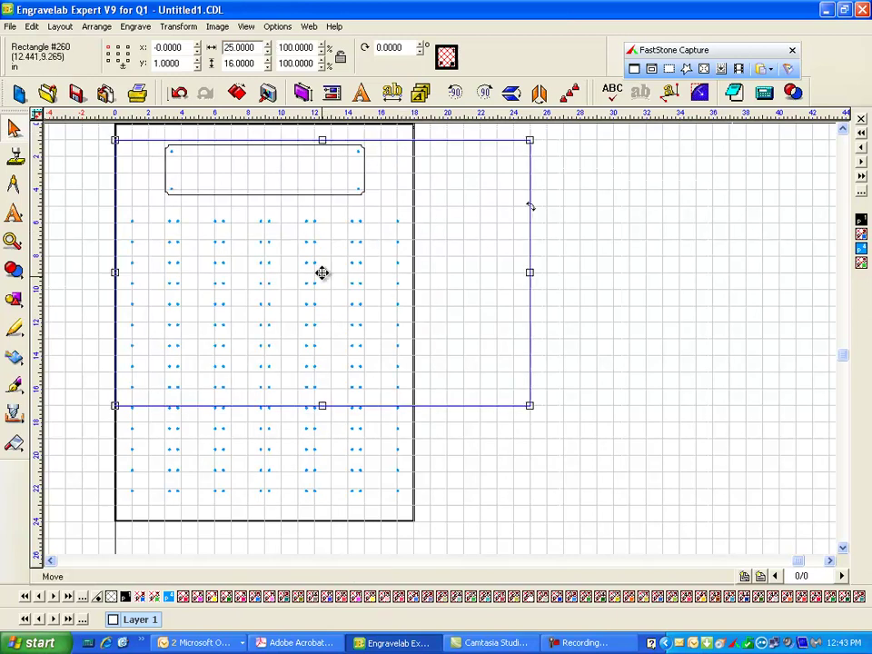
pyautogui.click(322, 275)
pyautogui.click(327, 280)
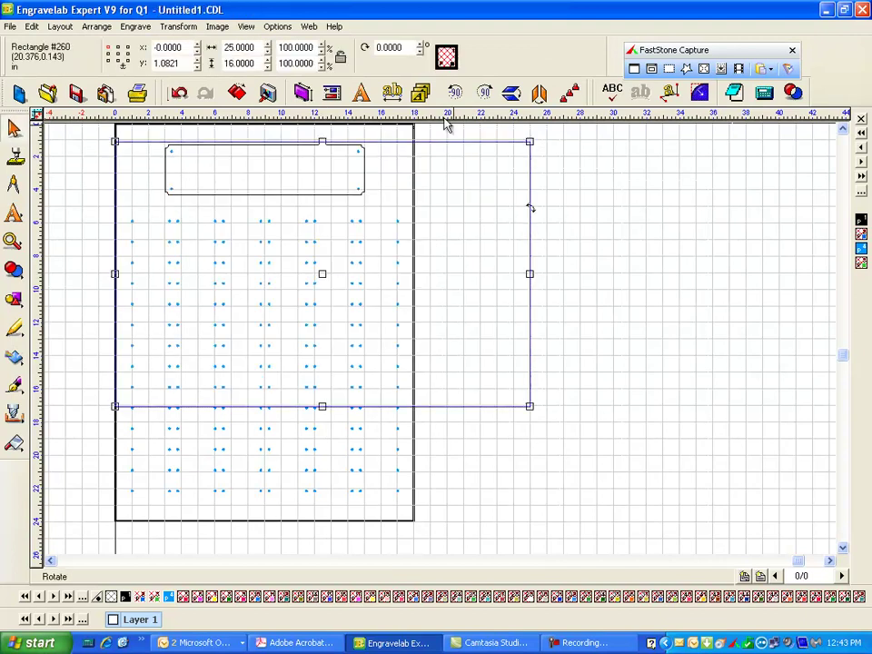
# Step: Rotate the table rectangle 90° upright and lay it over the sheet to compare
pyautogui.click(484, 92)
pyautogui.click(325, 271)
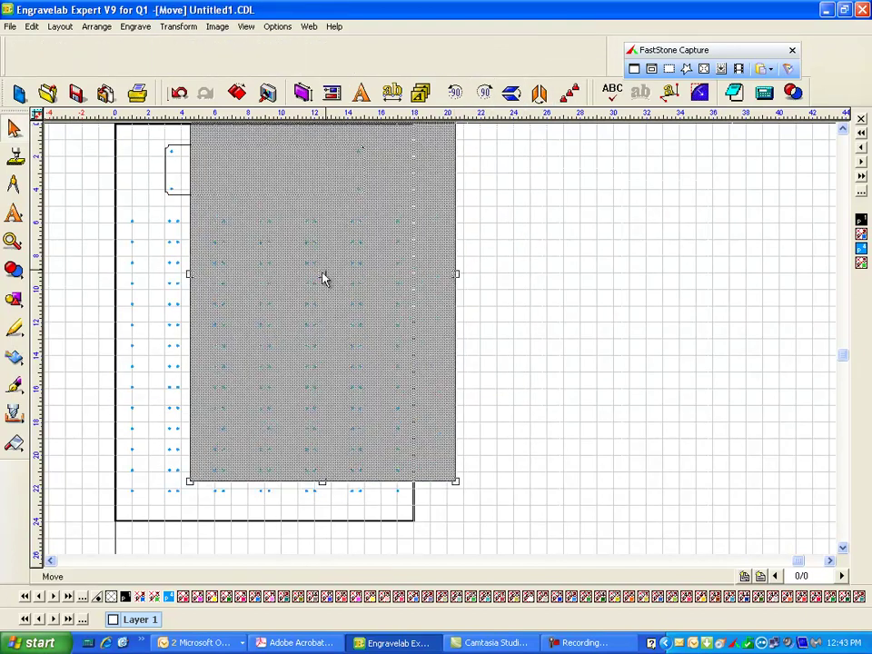
pyautogui.click(272, 335)
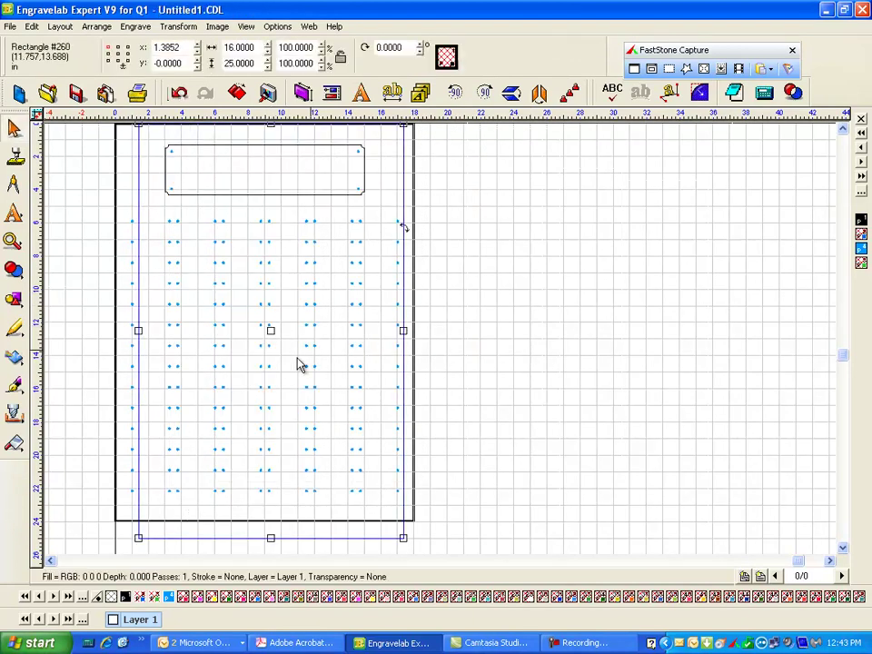
pyautogui.click(271, 333)
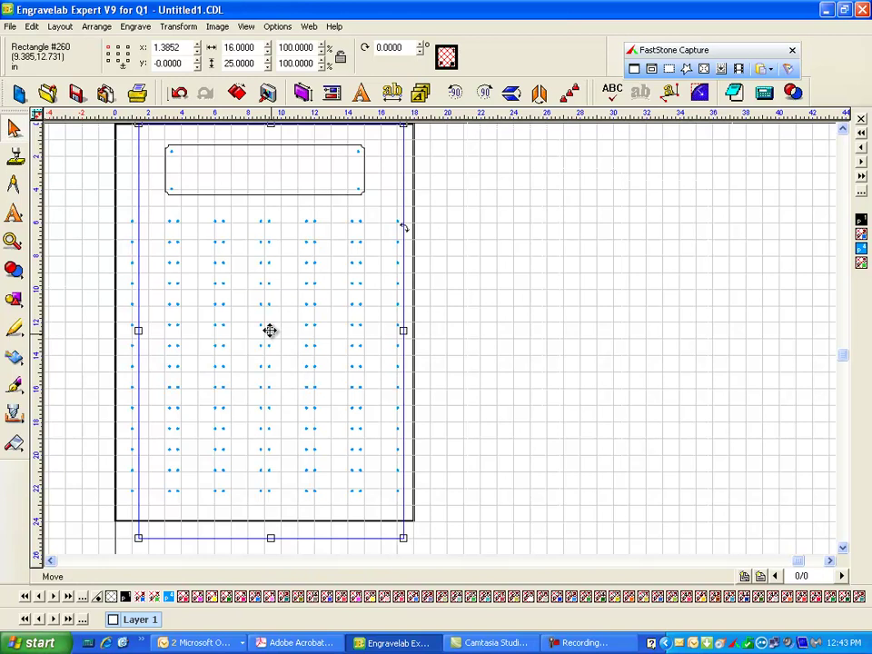
pyautogui.click(258, 335)
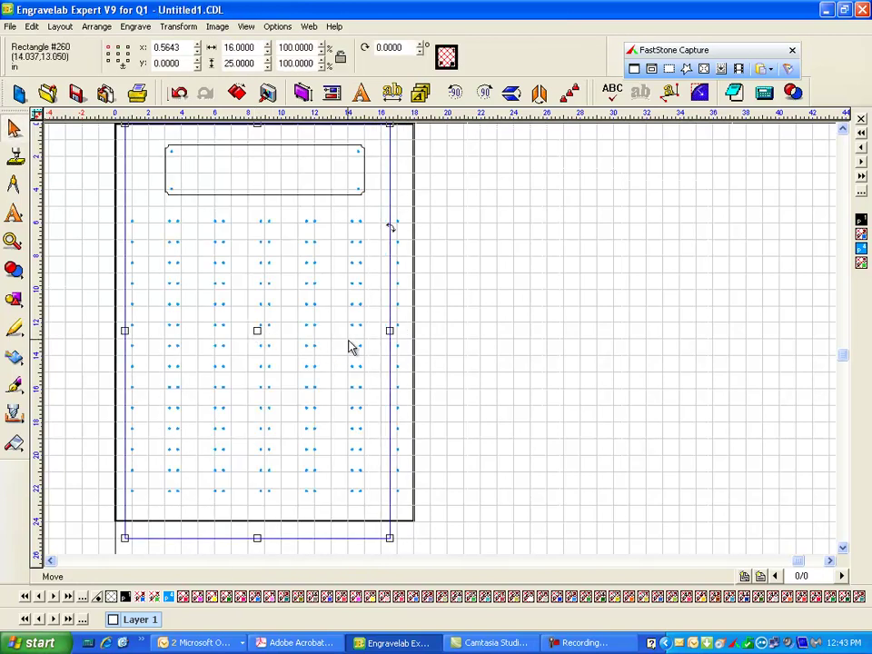
pyautogui.click(256, 331)
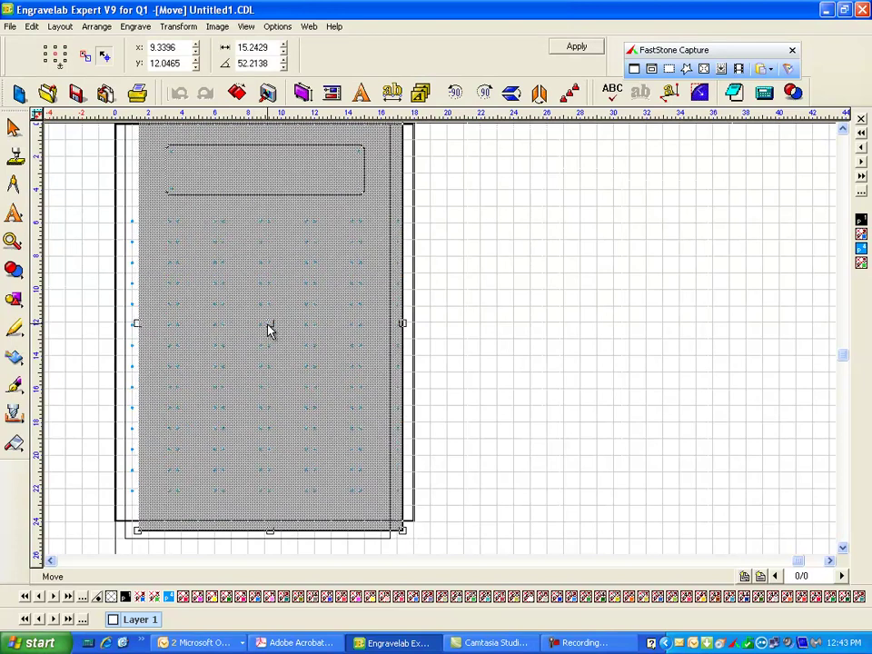
pyautogui.click(269, 330)
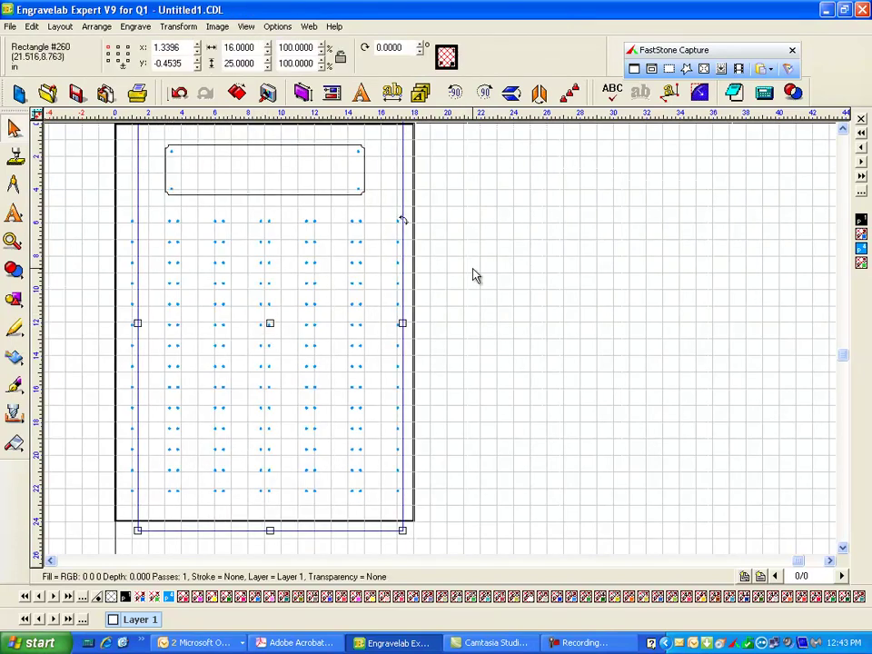
pyautogui.click(268, 324)
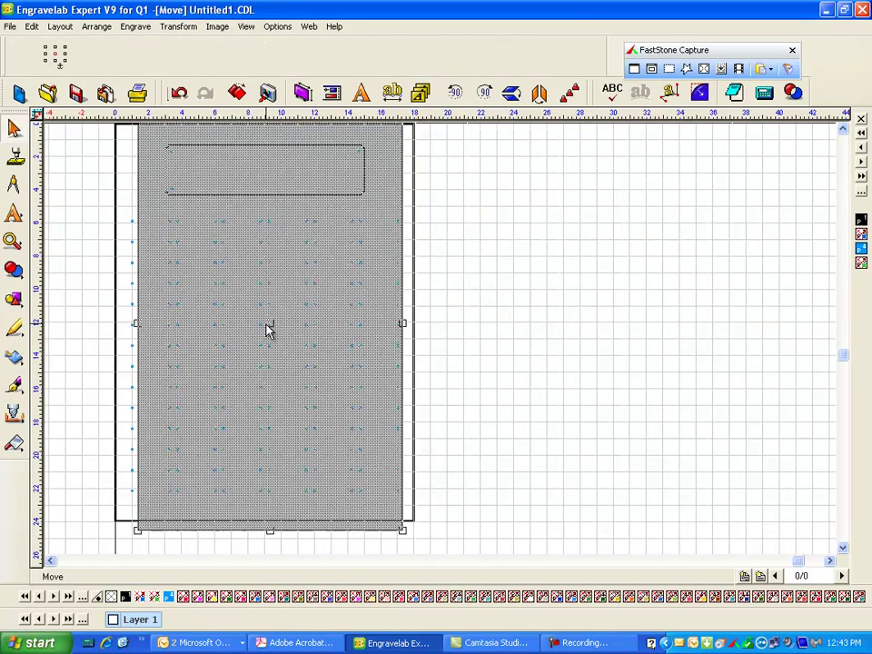
pyautogui.click(253, 324)
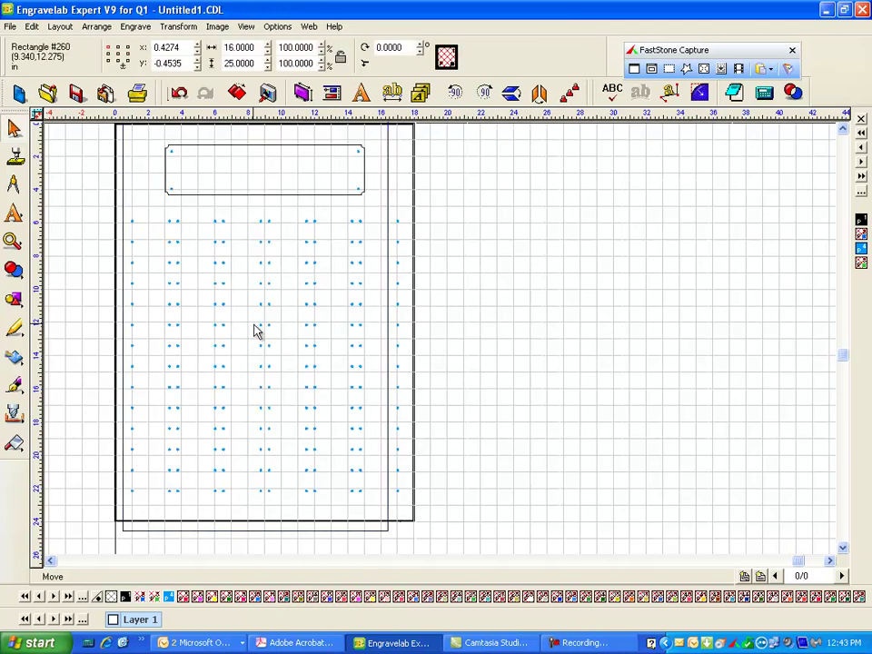
pyautogui.click(255, 327)
pyautogui.click(273, 327)
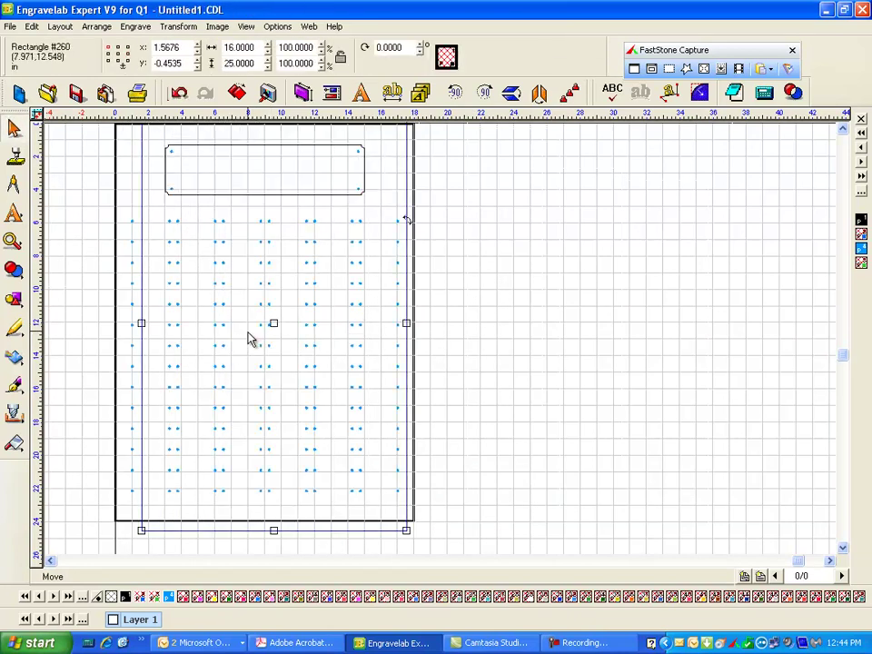
pyautogui.click(363, 346)
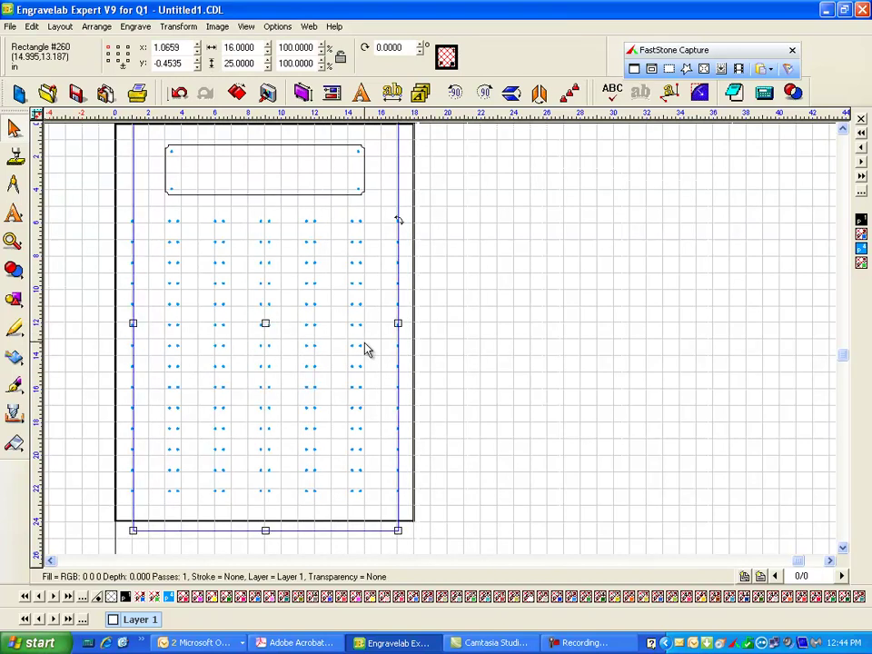
pyautogui.press('Left')
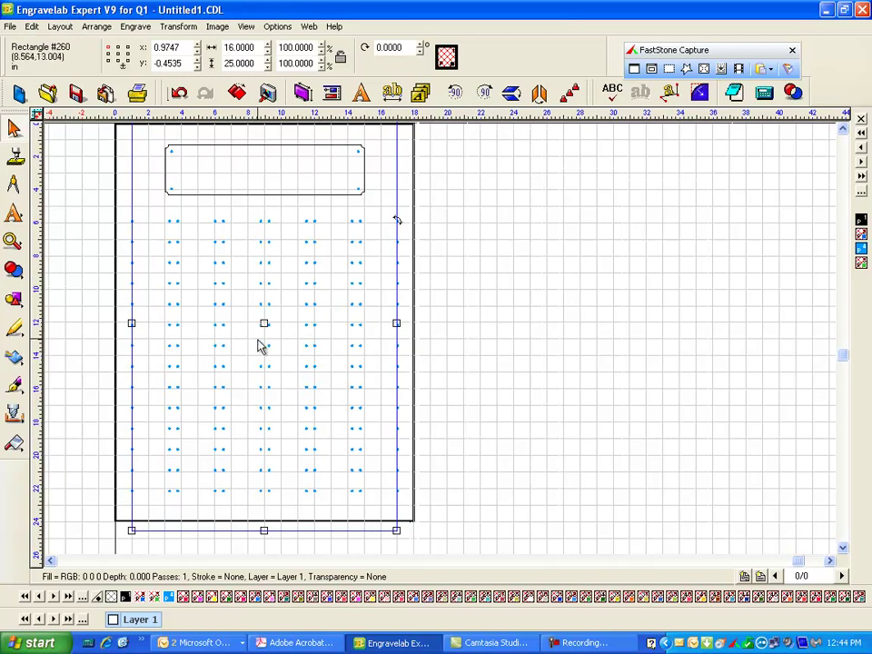
# Step: Move the rectangle beside the sheet on the right and select the 18 × 24 sheet design
pyautogui.moveTo(264, 325); pyautogui.dragTo(576, 346)
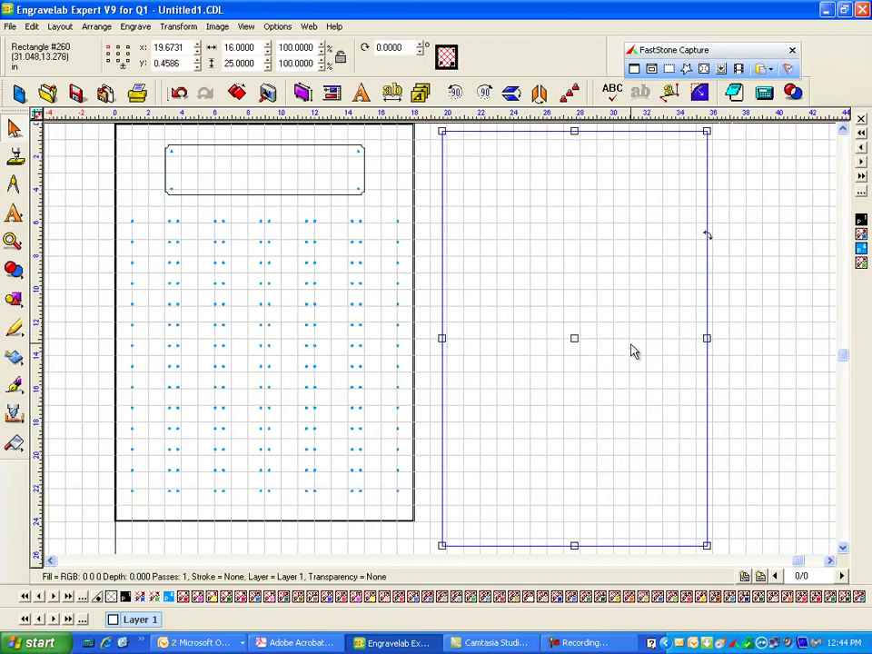
pyautogui.click(424, 227)
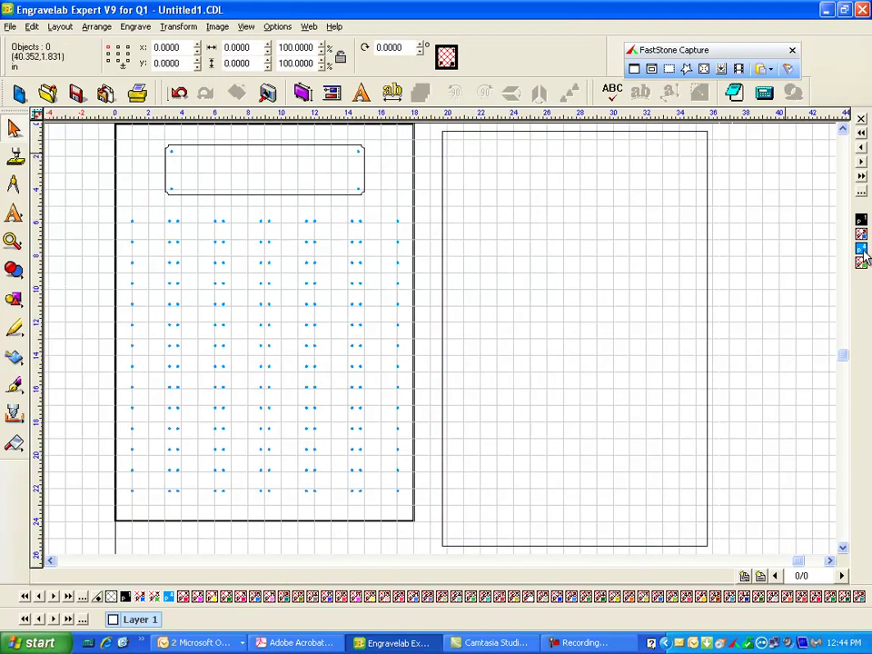
pyautogui.moveTo(98, 133); pyautogui.dragTo(455, 509)
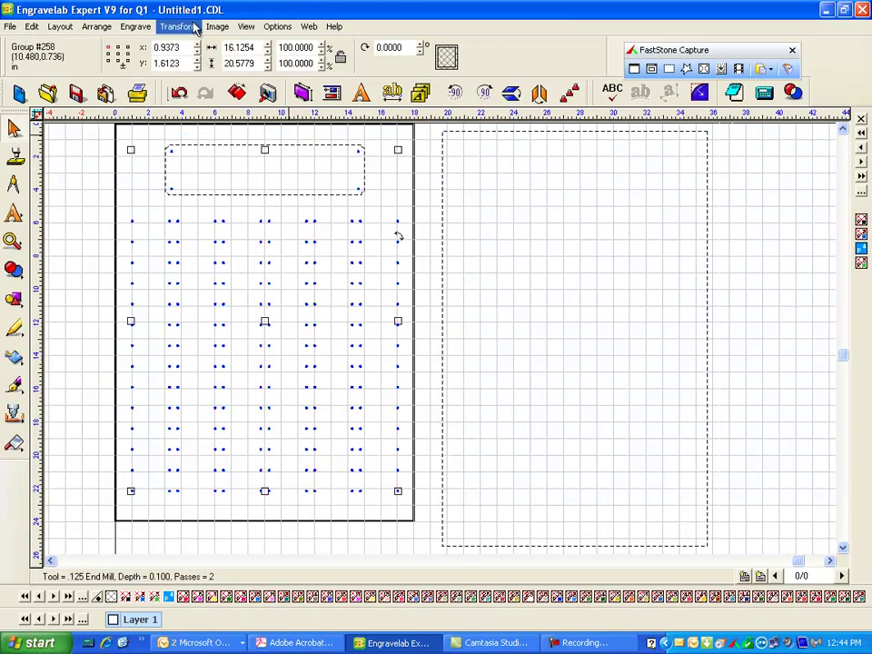
pyautogui.click(136, 27)
# Step: Preview the drill-hole toolpaths in the 18 × 24 in sheet via Engrave > Output, then close it
pyautogui.click(170, 45)
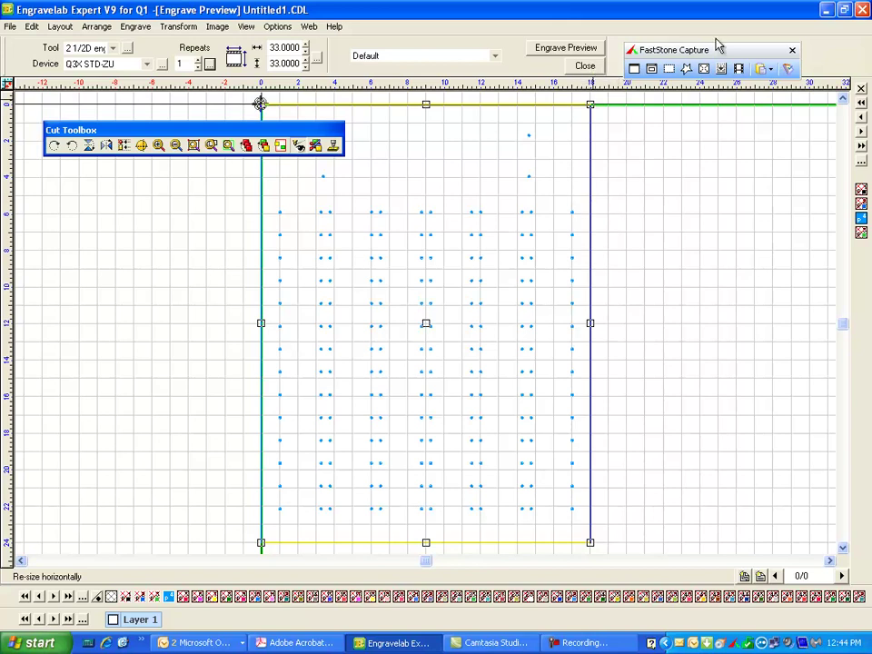
pyautogui.moveTo(717, 49); pyautogui.dragTo(756, 143)
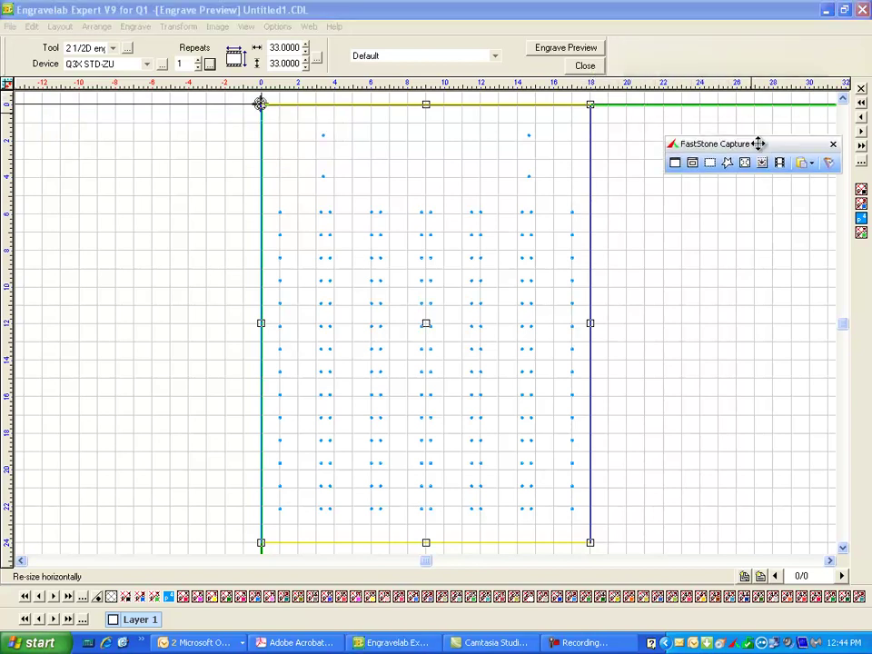
pyautogui.click(590, 70)
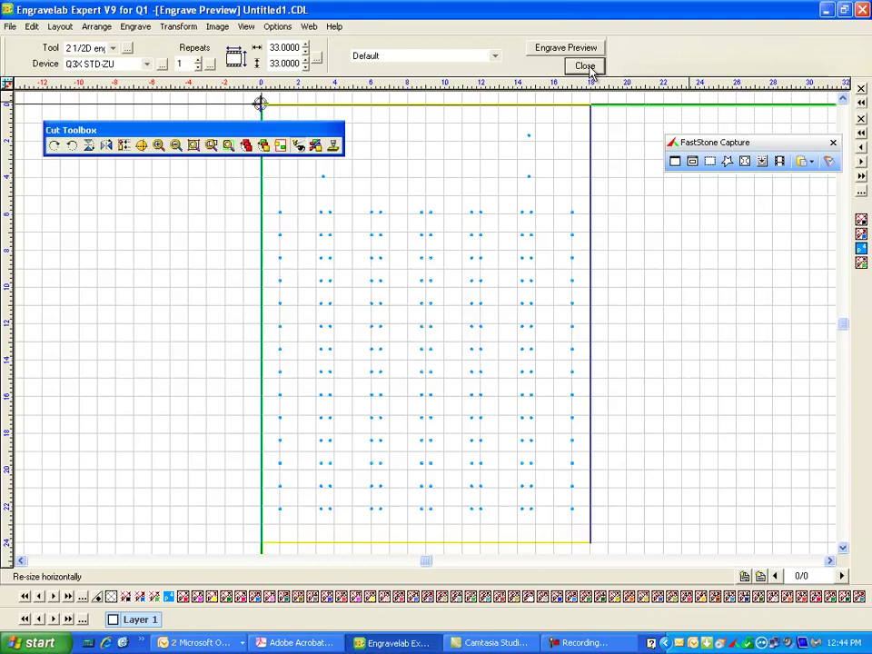